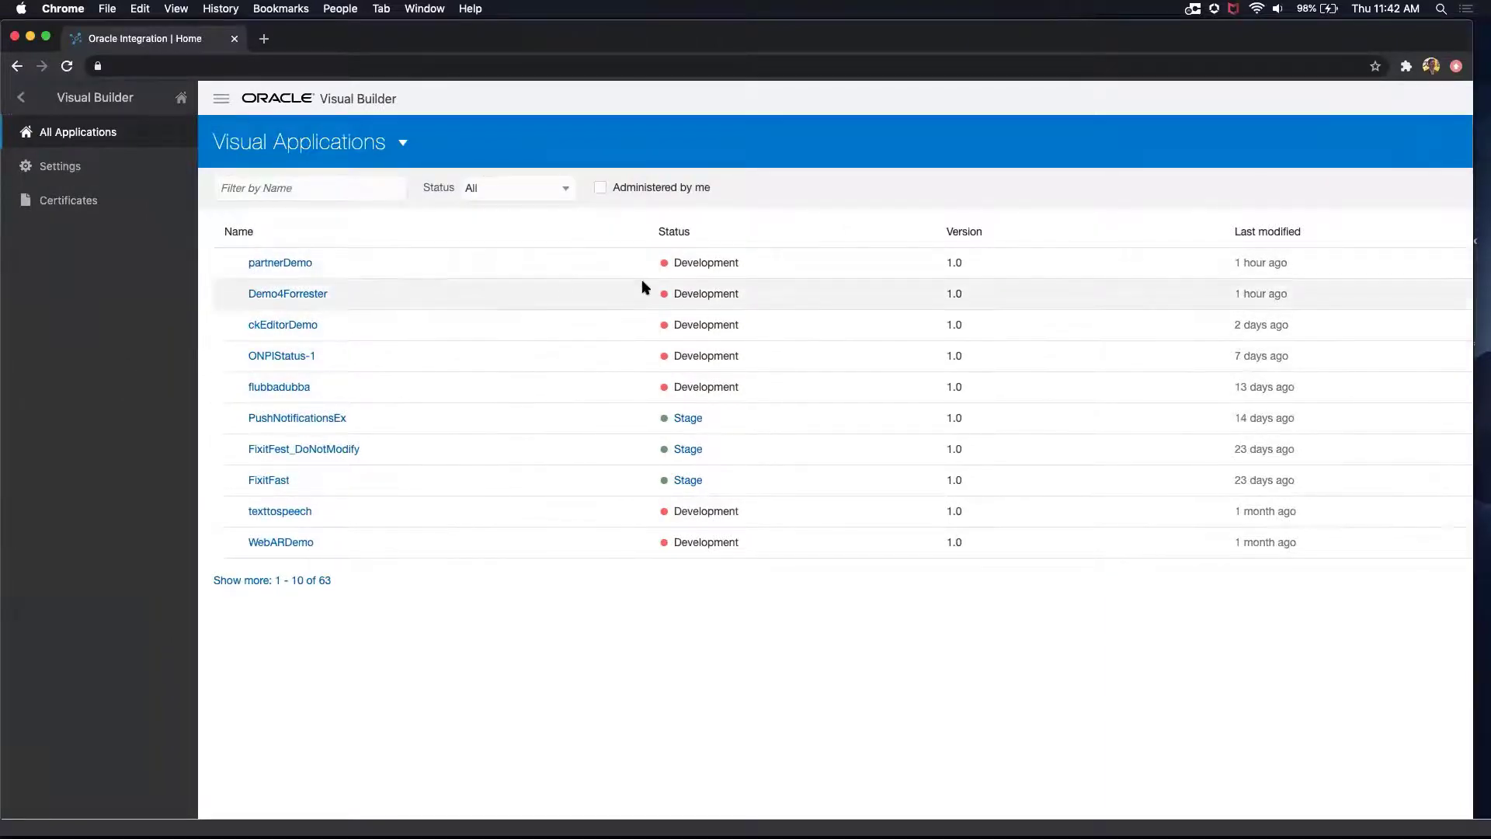
Step: Open the partnerDemo visual application and create a new business object labelled "task"
{"action": "left_click", "coordinate": [293, 266]}
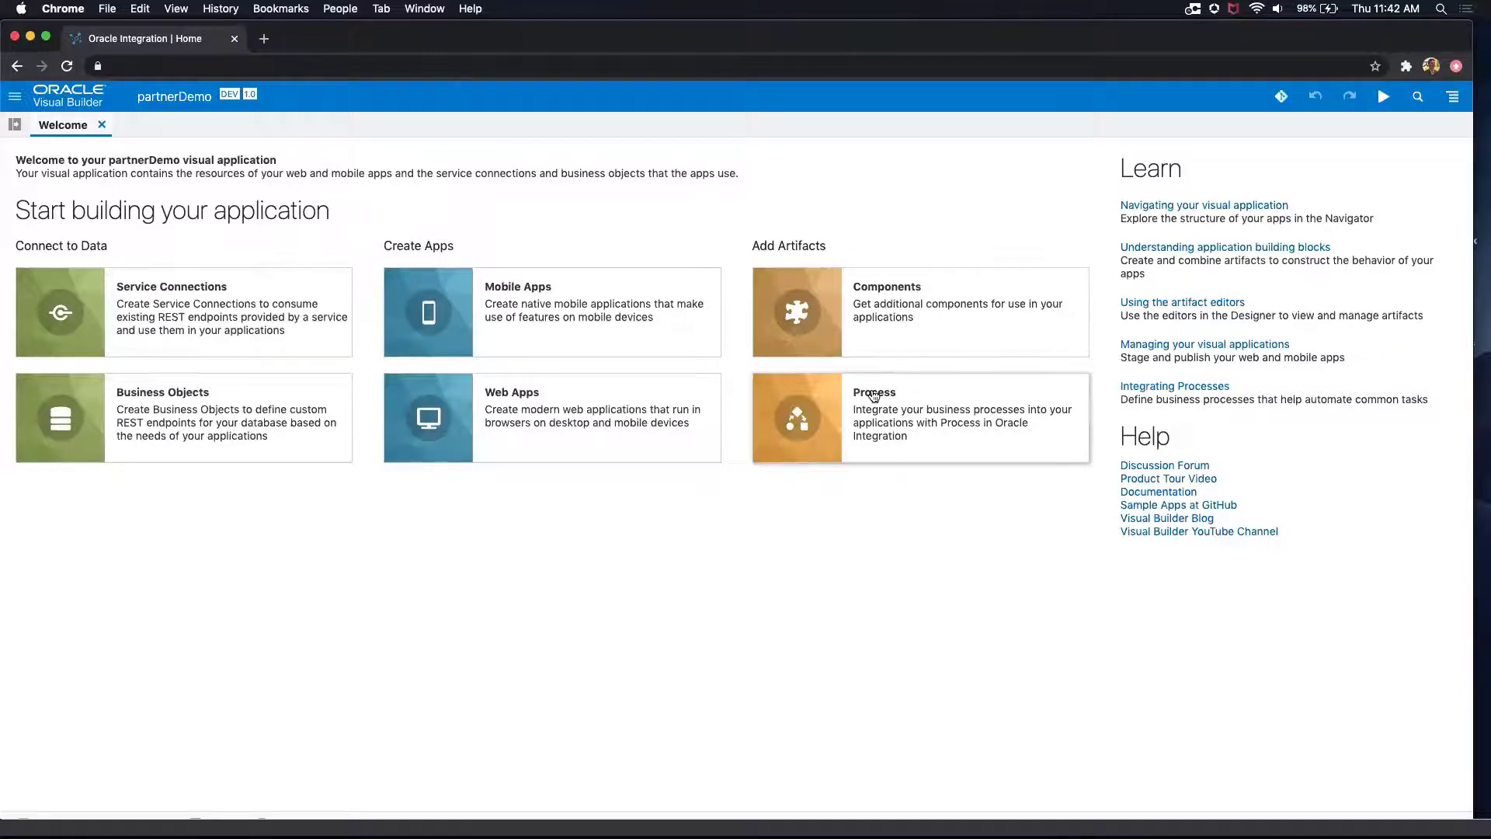
{"action": "left_click", "coordinate": [14, 124]}
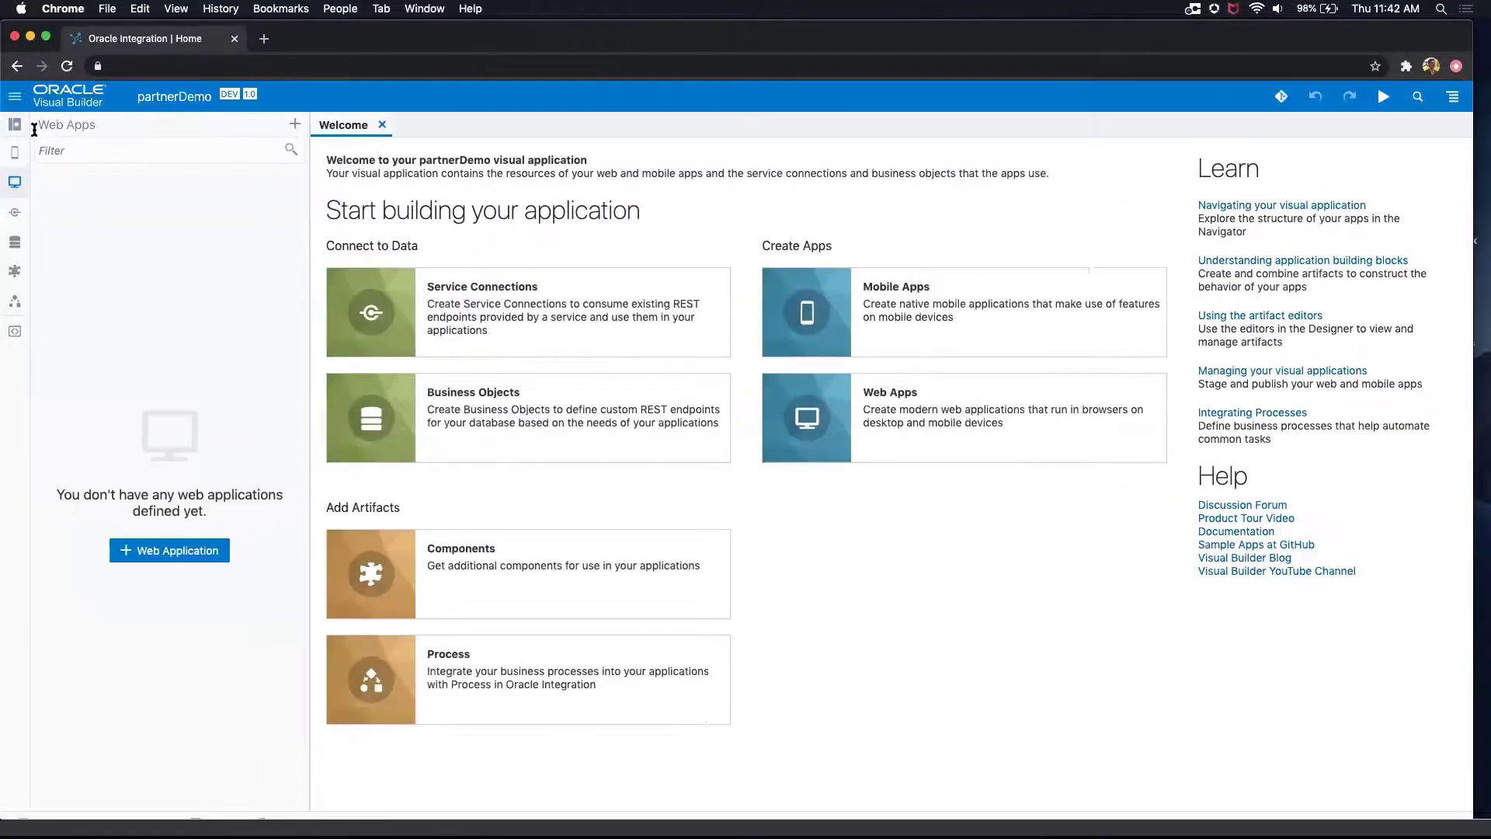
{"action": "left_click", "coordinate": [15, 242]}
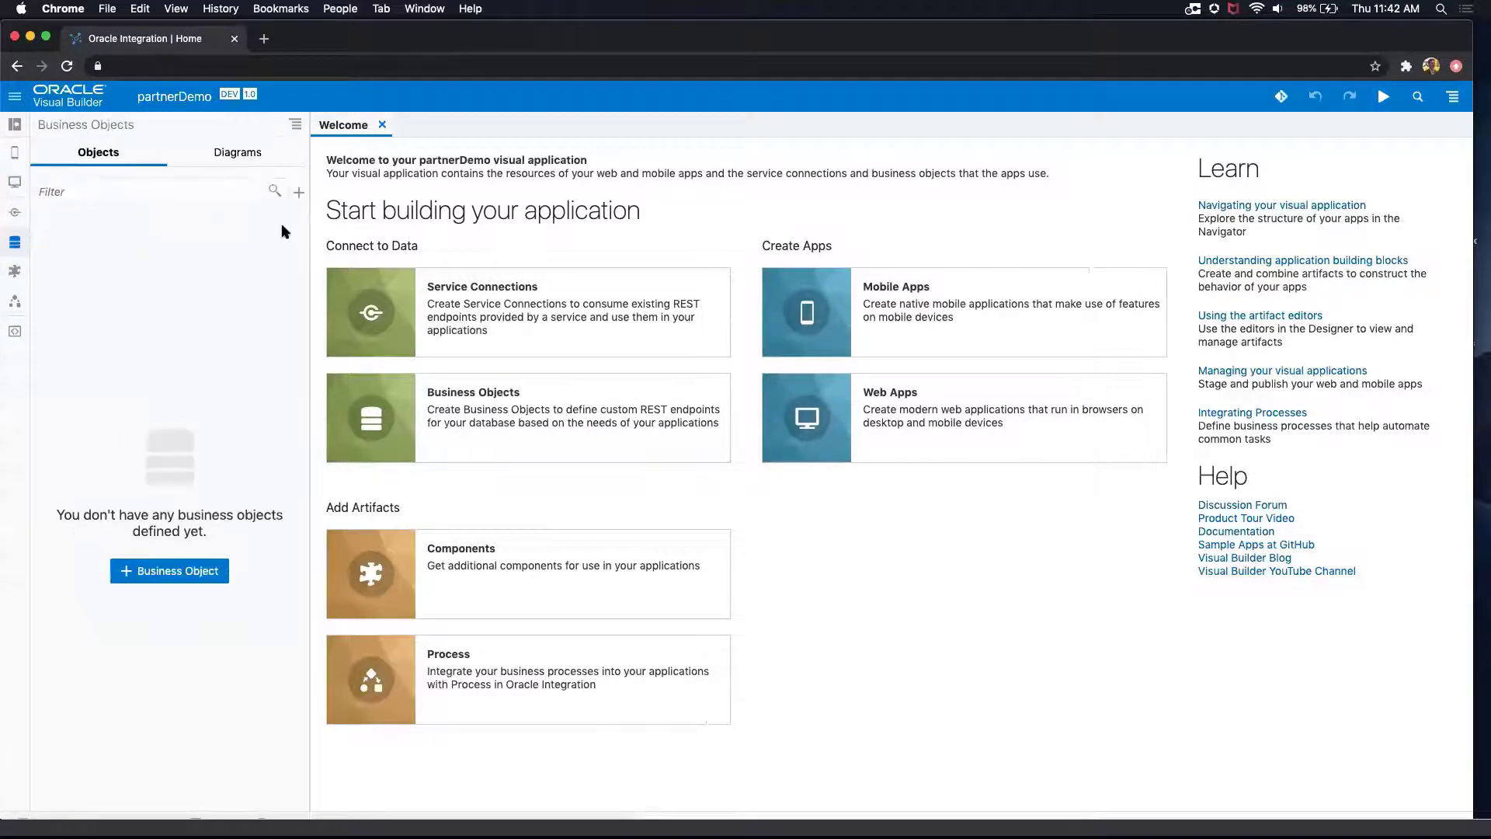
{"action": "left_click", "coordinate": [297, 193]}
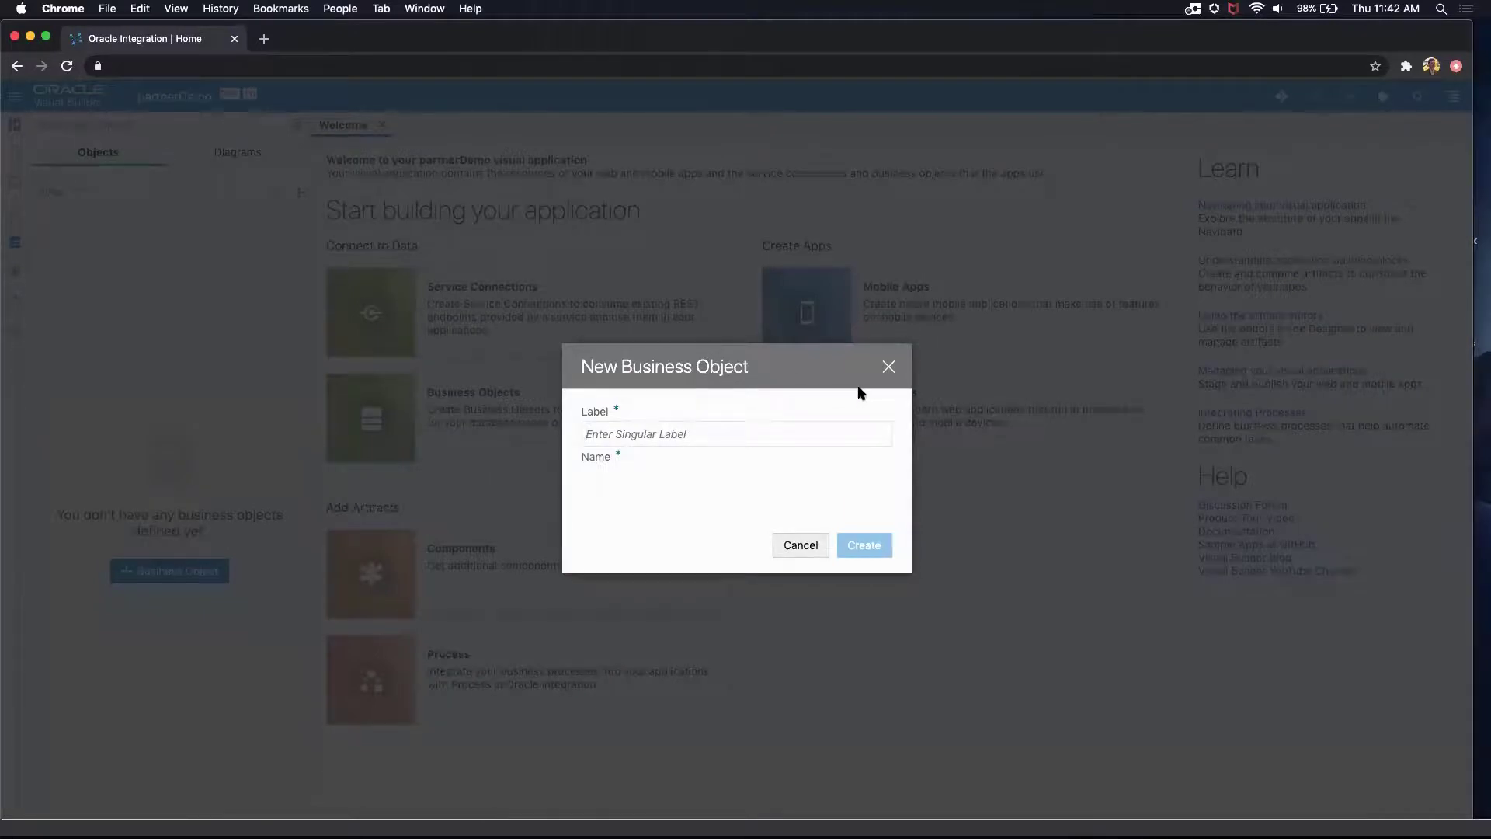
{"action": "type", "text": "task"}
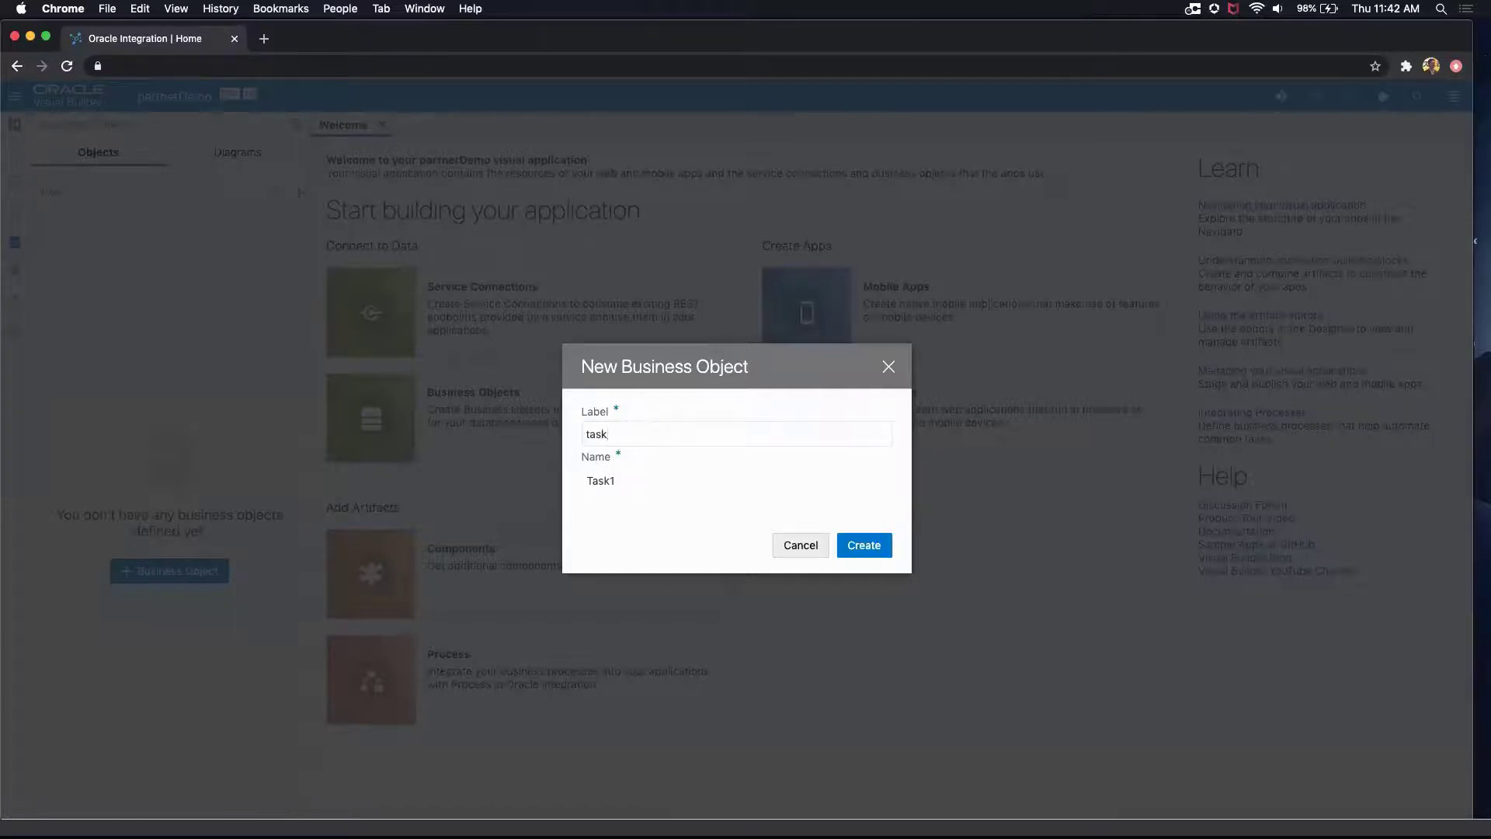
{"action": "key", "text": "Return"}
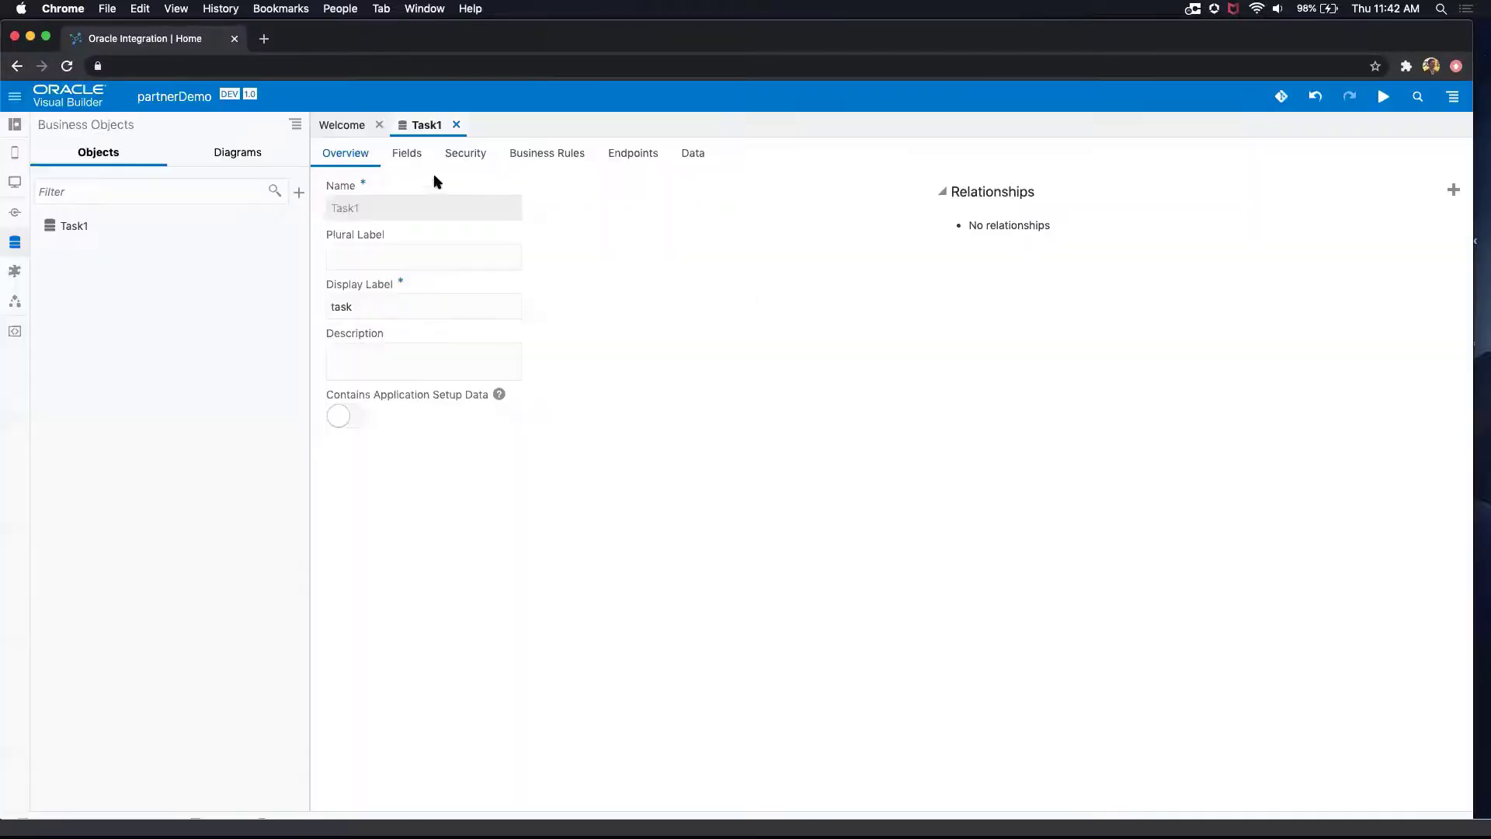
Step: Add a String field labelled "name" to the new business object
{"action": "left_click", "coordinate": [406, 153]}
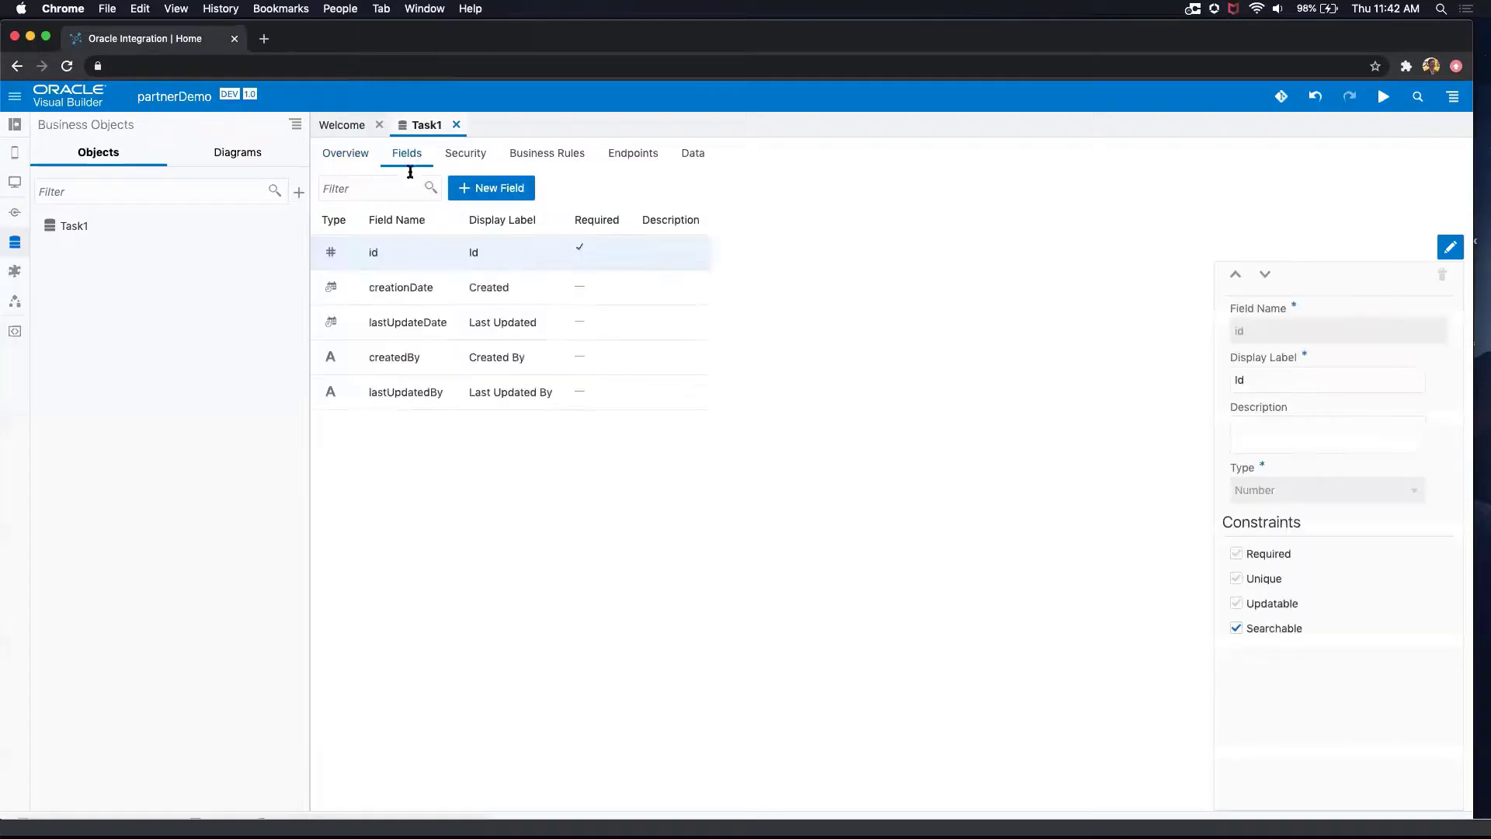
{"action": "left_click", "coordinate": [509, 189]}
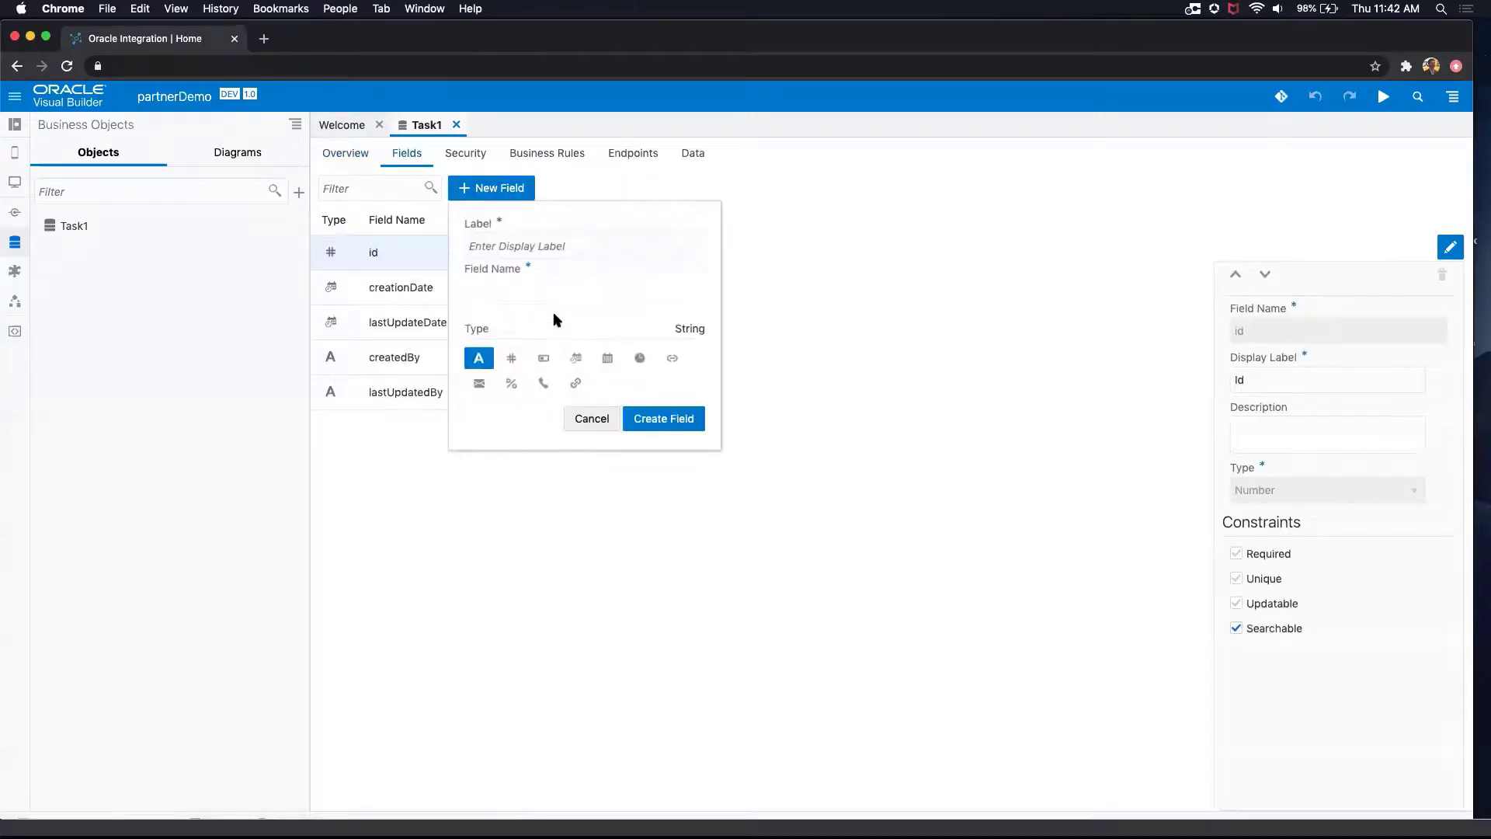
{"action": "type", "text": "a"}
{"action": "key", "text": "BackSpace"}
{"action": "type", "text": "hou"}
{"action": "key", "text": "BackSpace"}
{"action": "key", "text": "BackSpace"}
{"action": "key", "text": "BackSpace"}
{"action": "type", "text": "name"}
{"action": "left_click", "coordinate": [635, 423]}
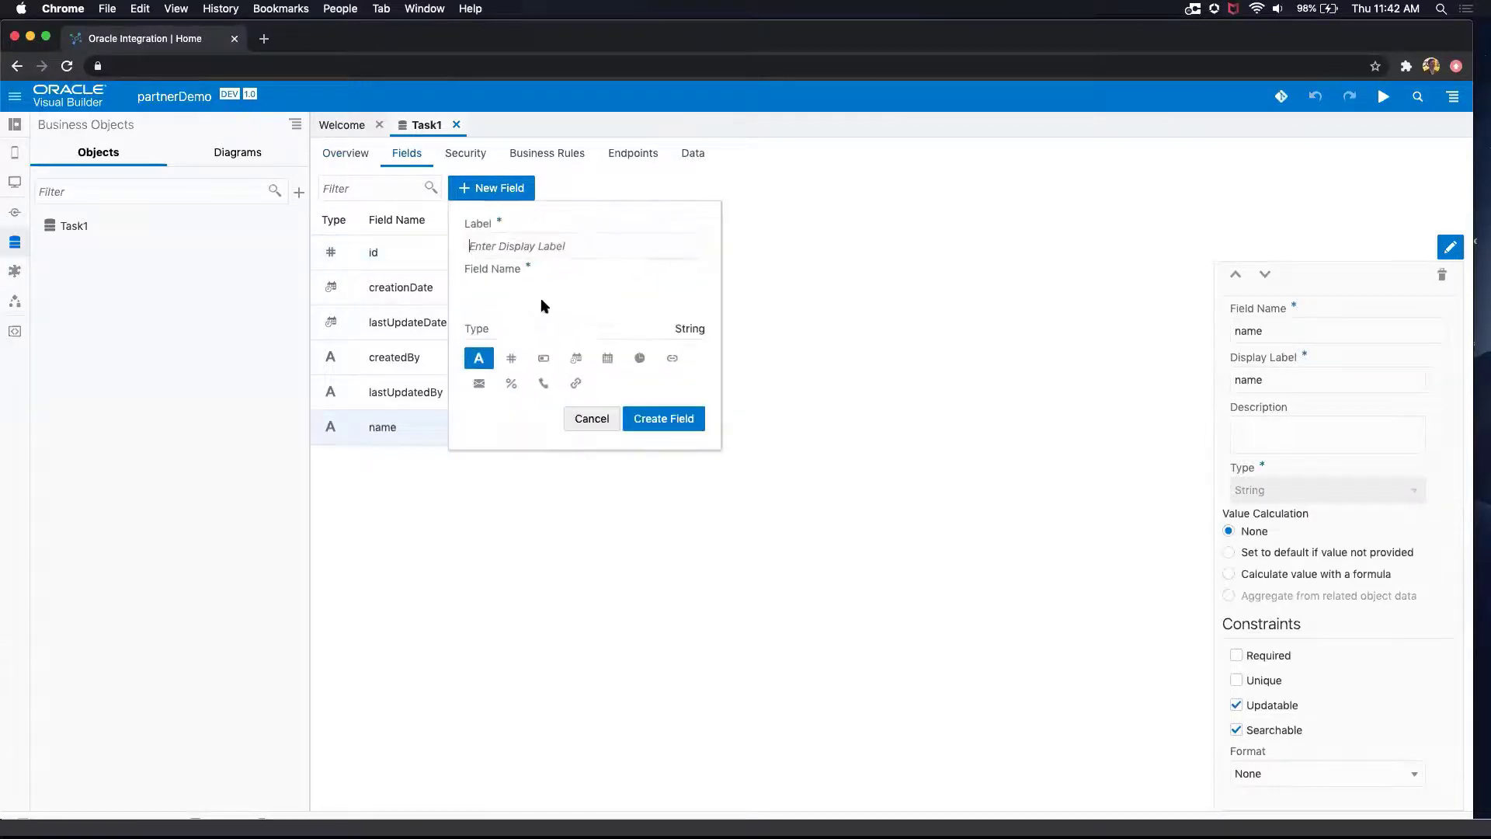
Step: Add a Date field labelled "dueDate" to the business object
{"action": "left_click", "coordinate": [603, 351]}
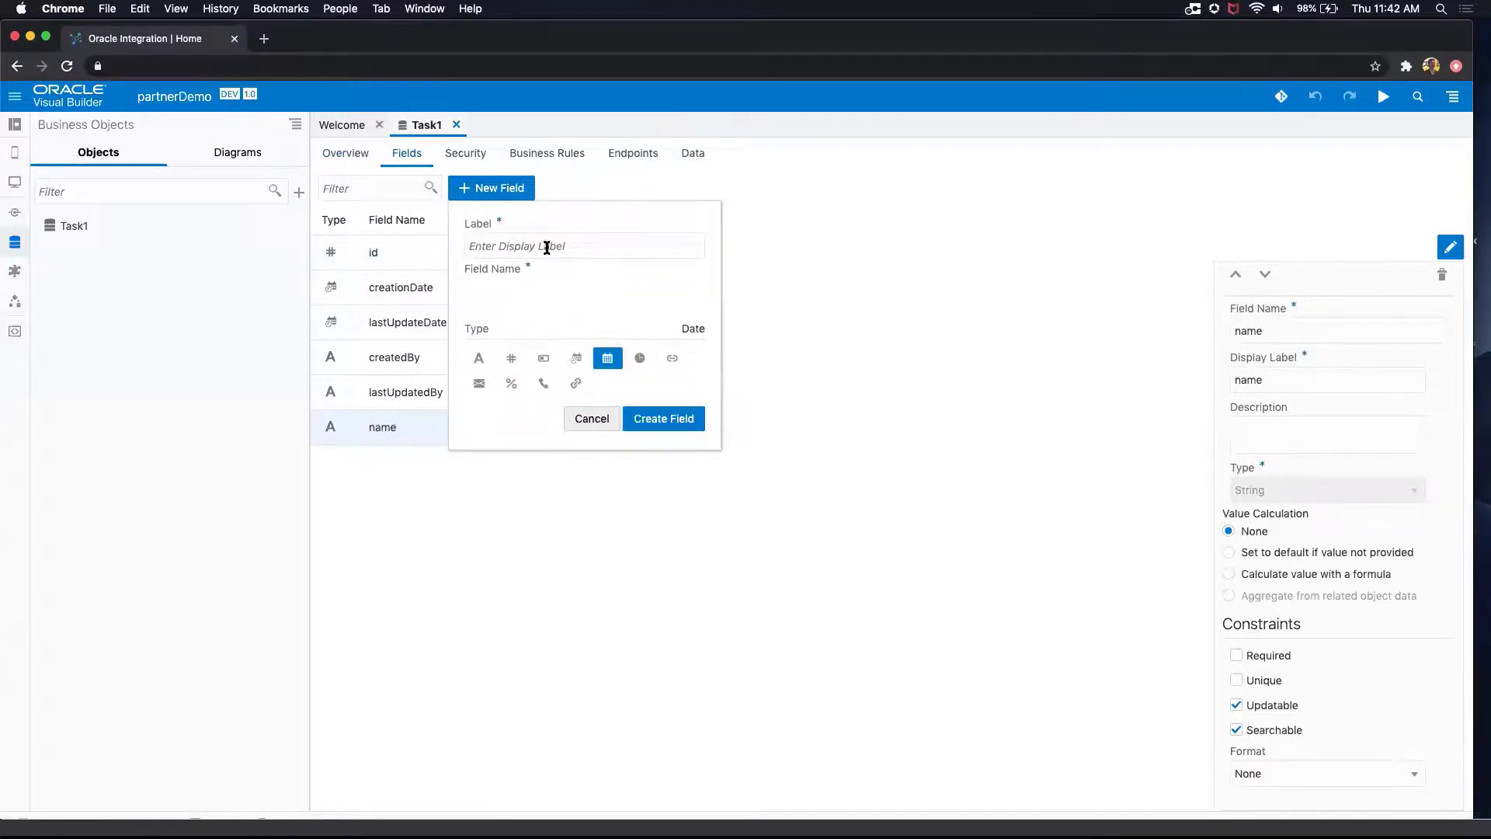
{"action": "type", "text": "dueDate"}
{"action": "left_click", "coordinate": [663, 417]}
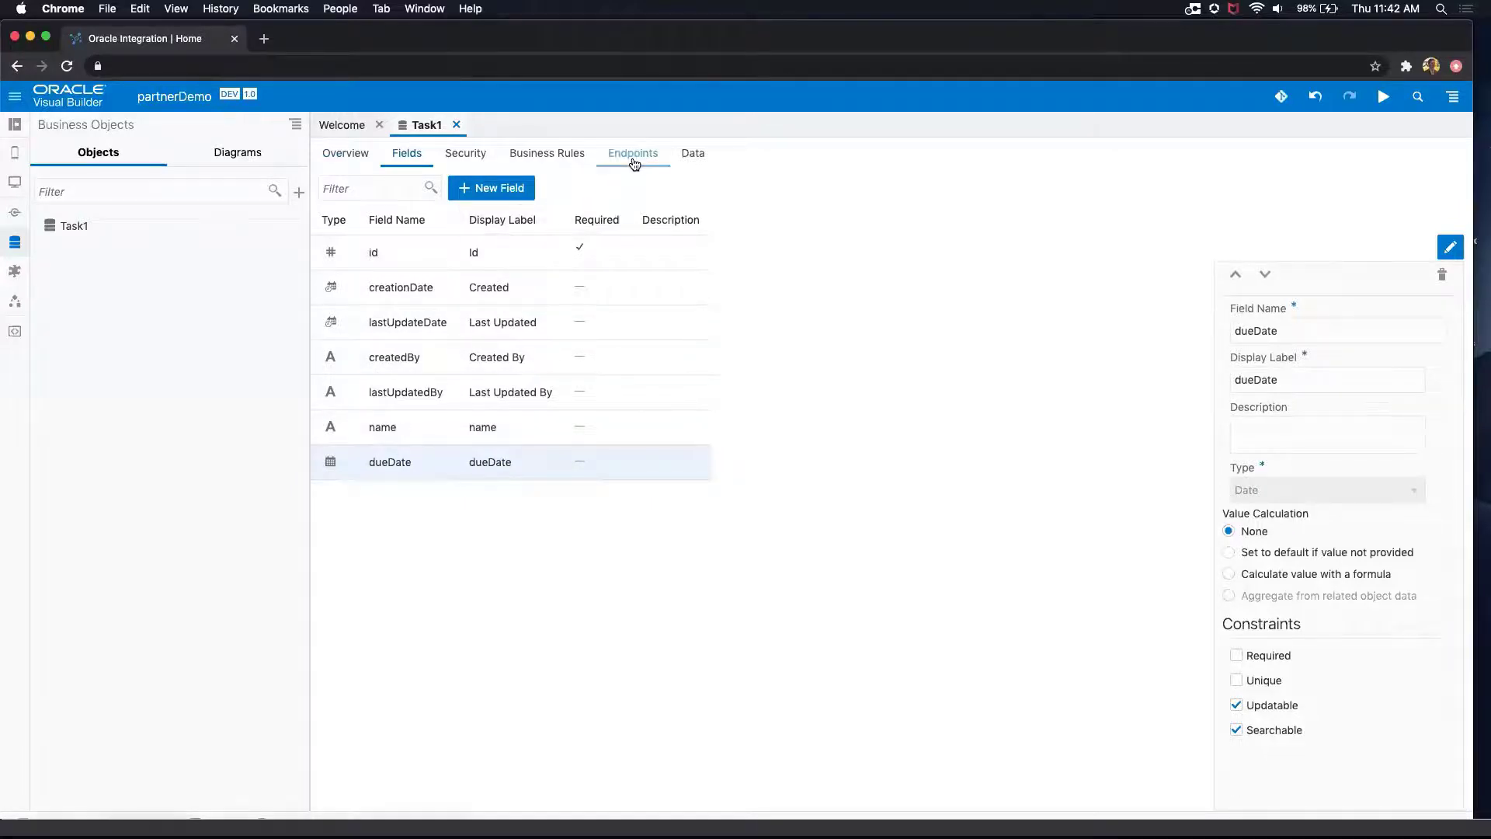
Step: Review the business object's data environments, its REST endpoints and its resource API addresses
{"action": "left_click", "coordinate": [692, 153]}
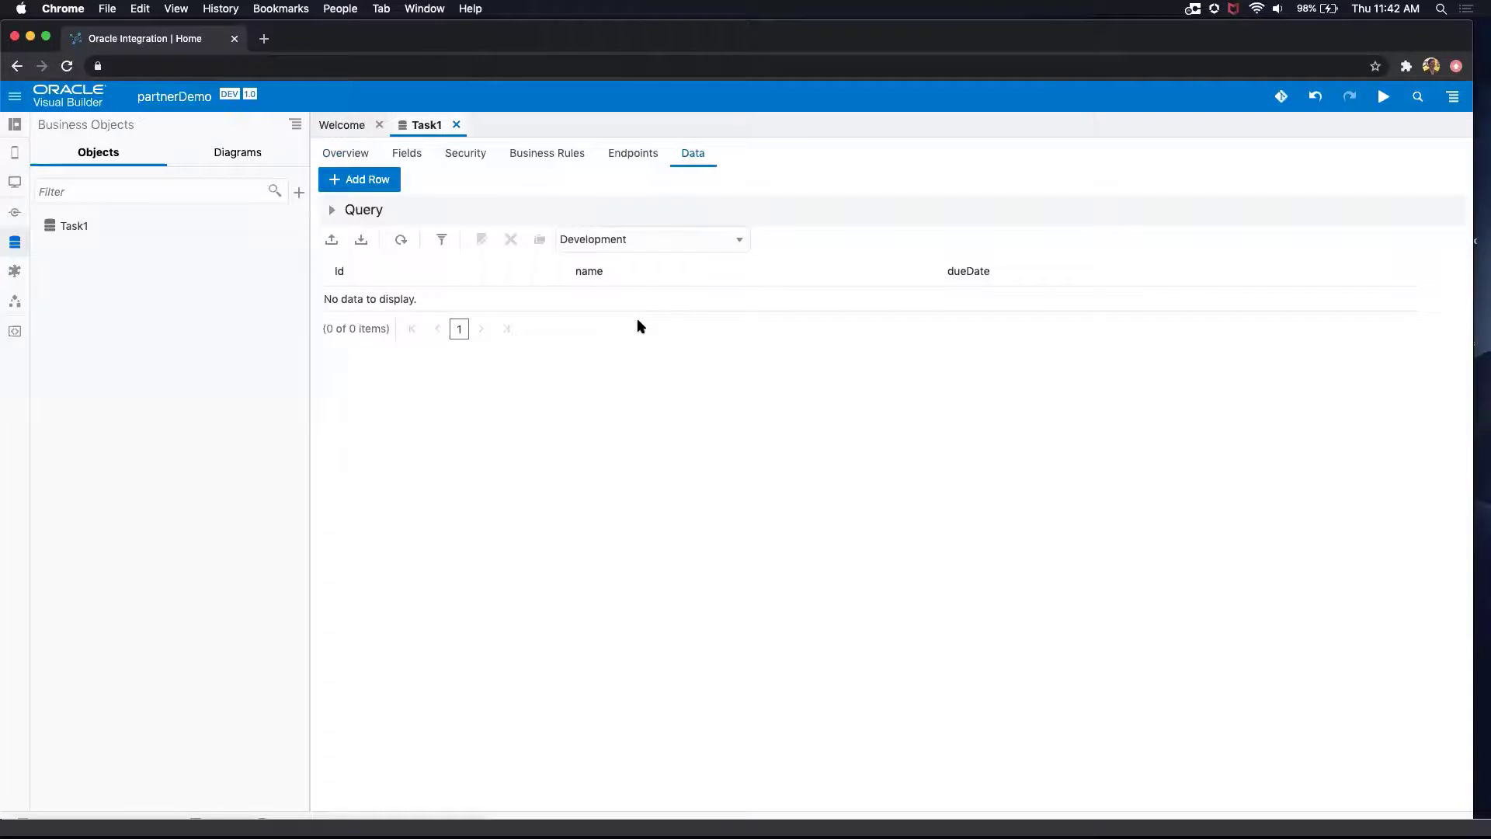
{"action": "left_click", "coordinate": [686, 240]}
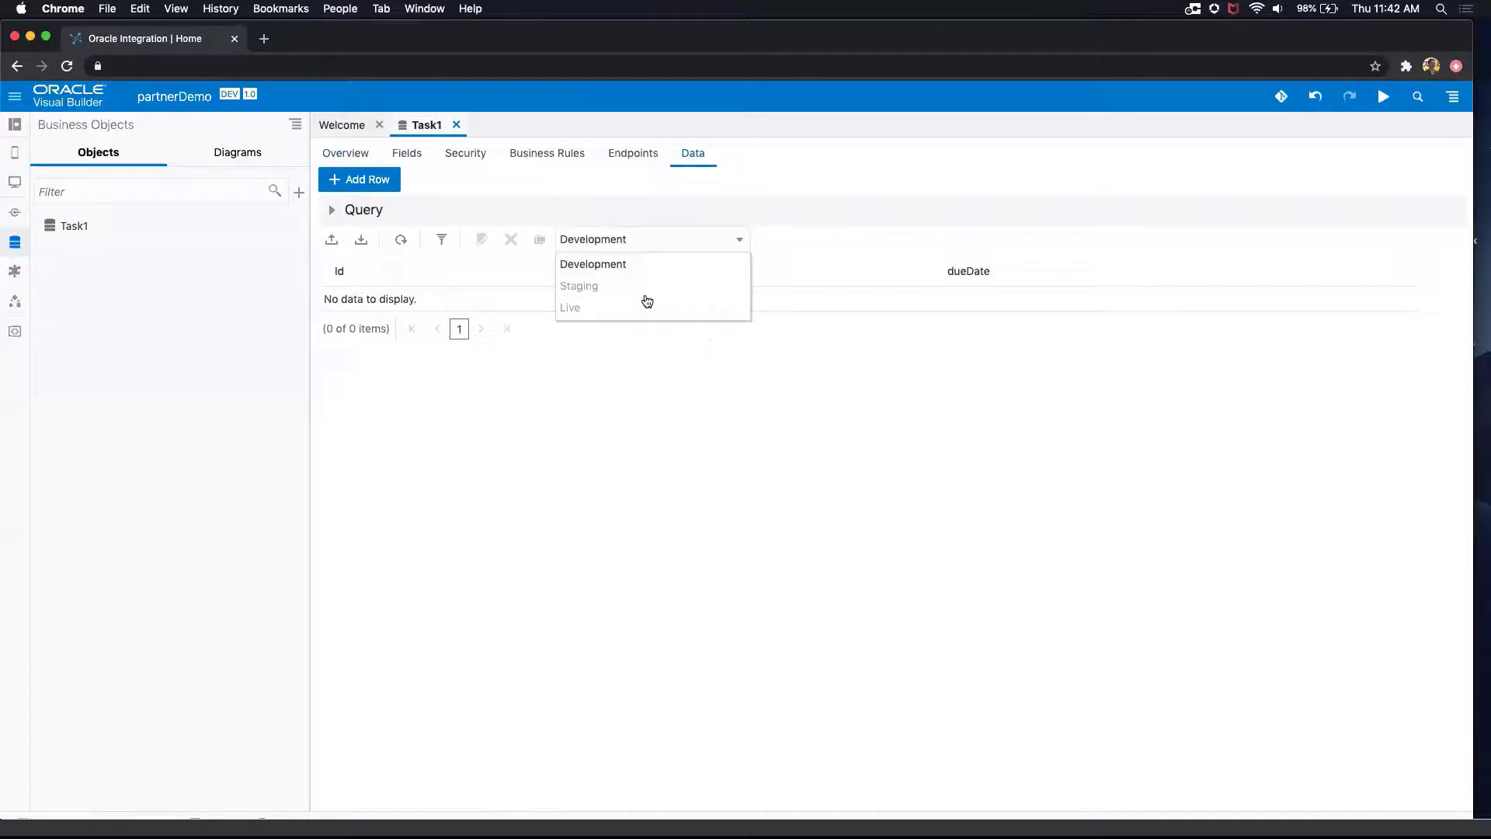
{"action": "left_click", "coordinate": [773, 240]}
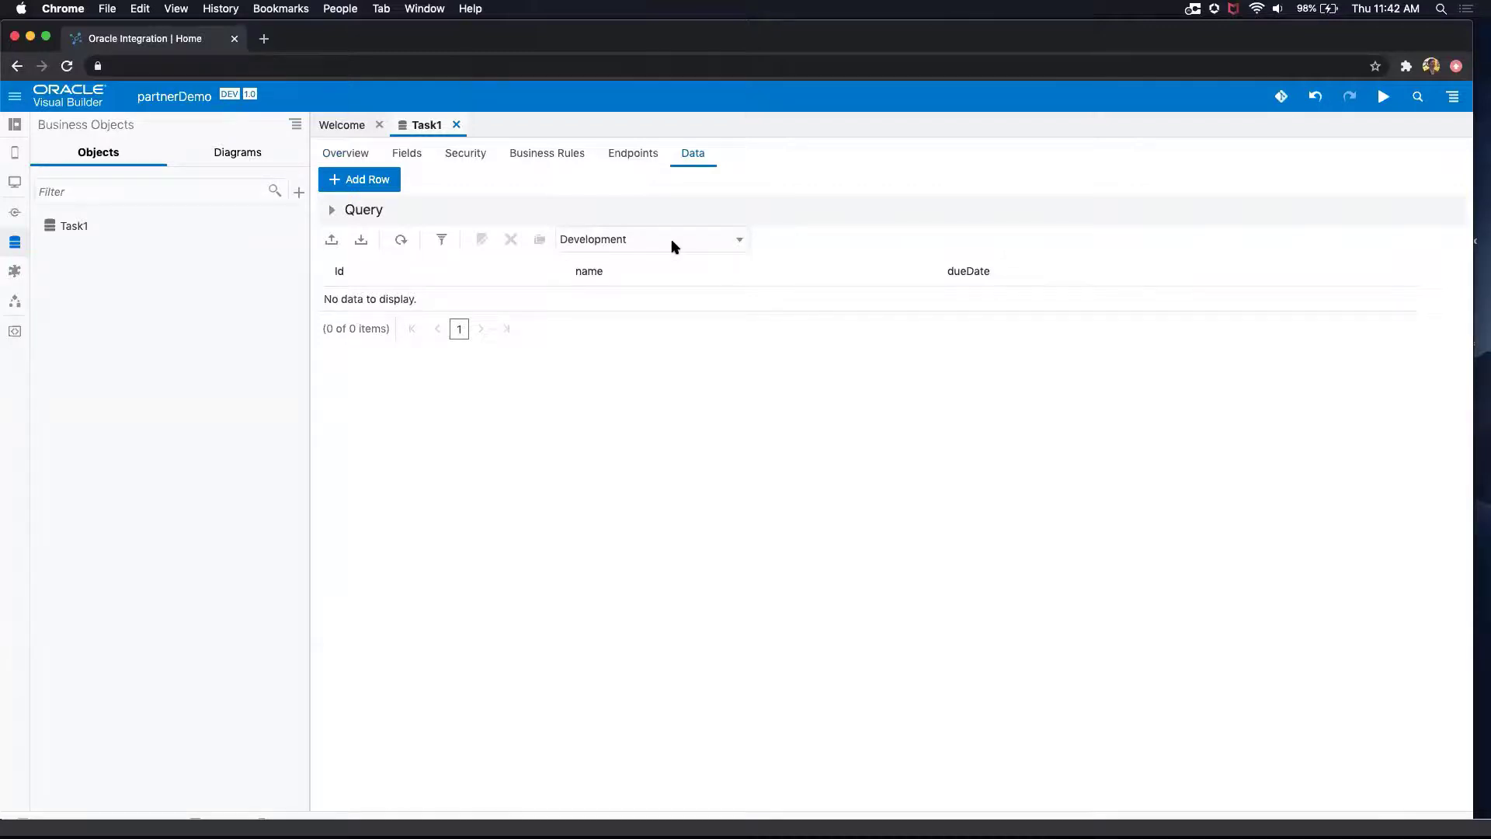
{"action": "left_click", "coordinate": [635, 155]}
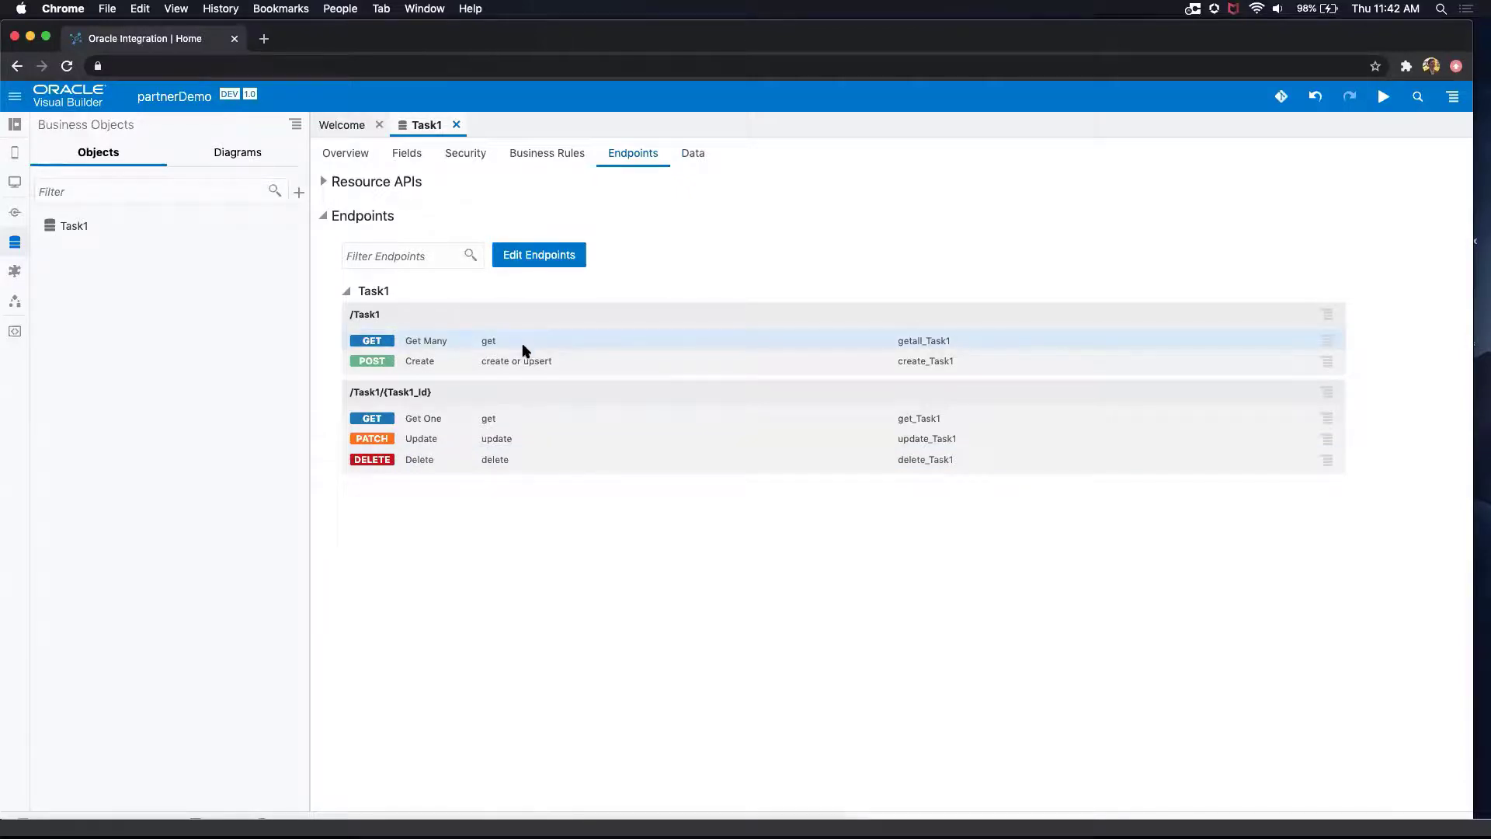
{"action": "scroll", "coordinate": [402, 183], "scroll_direction": "down", "scroll_amount": 1}
{"action": "left_click", "coordinate": [315, 182]}
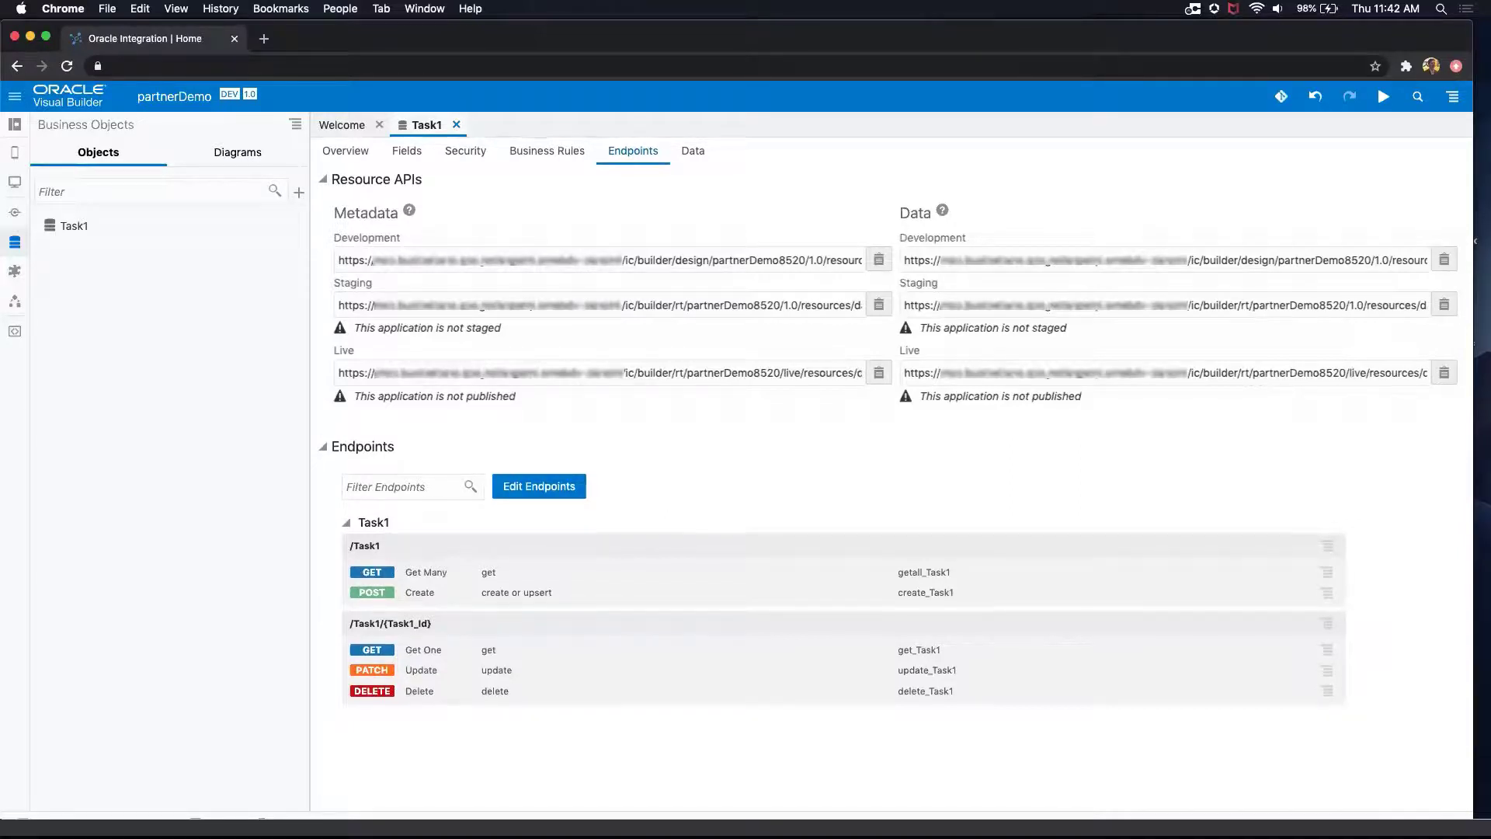
Step: Enable role-based security on the business object, grant Anonymous User the View permission and check that role's View data rules
{"action": "left_click", "coordinate": [483, 154]}
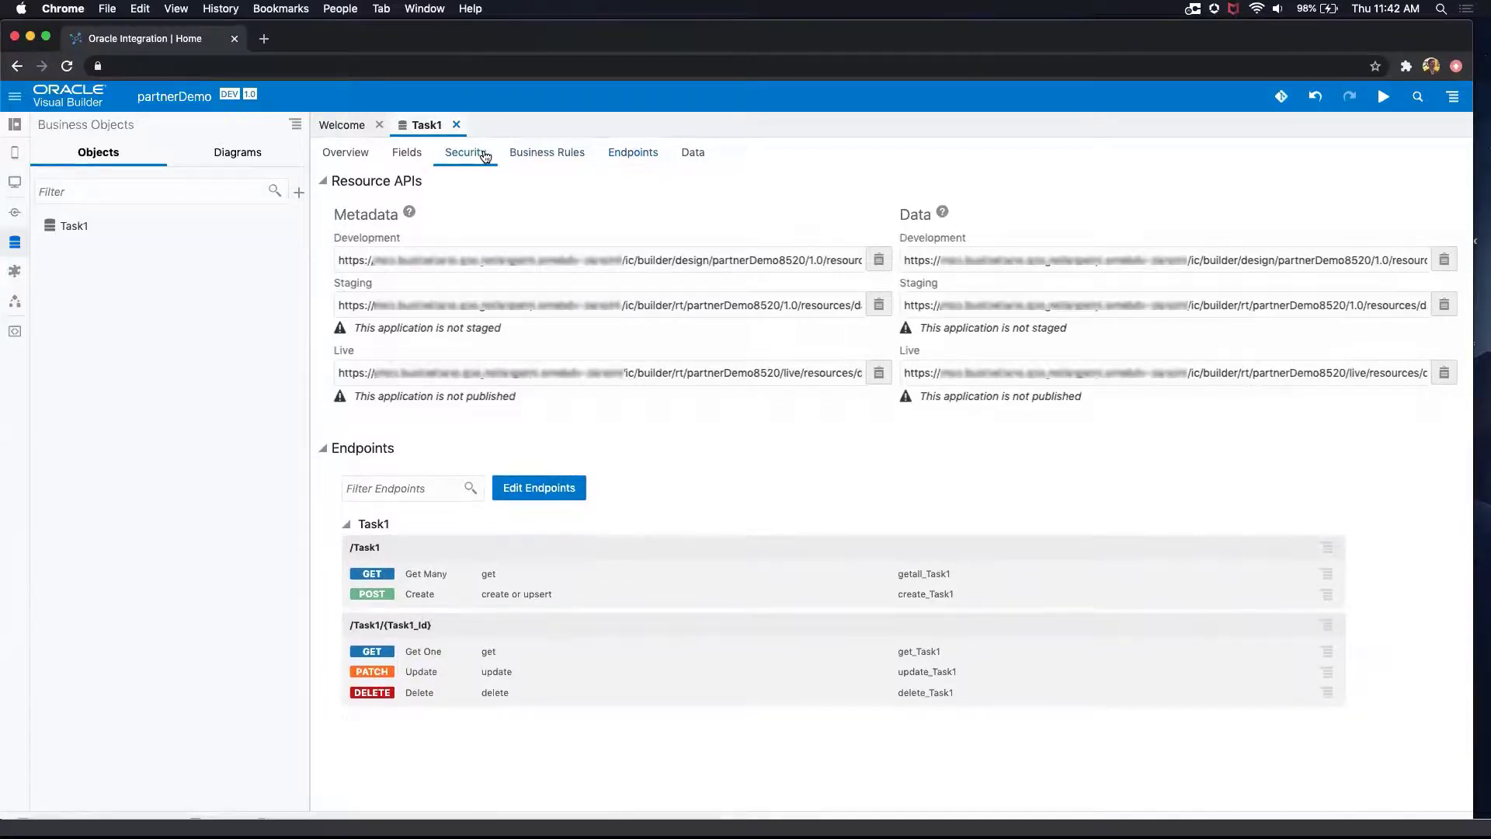
{"action": "left_click", "coordinate": [365, 202]}
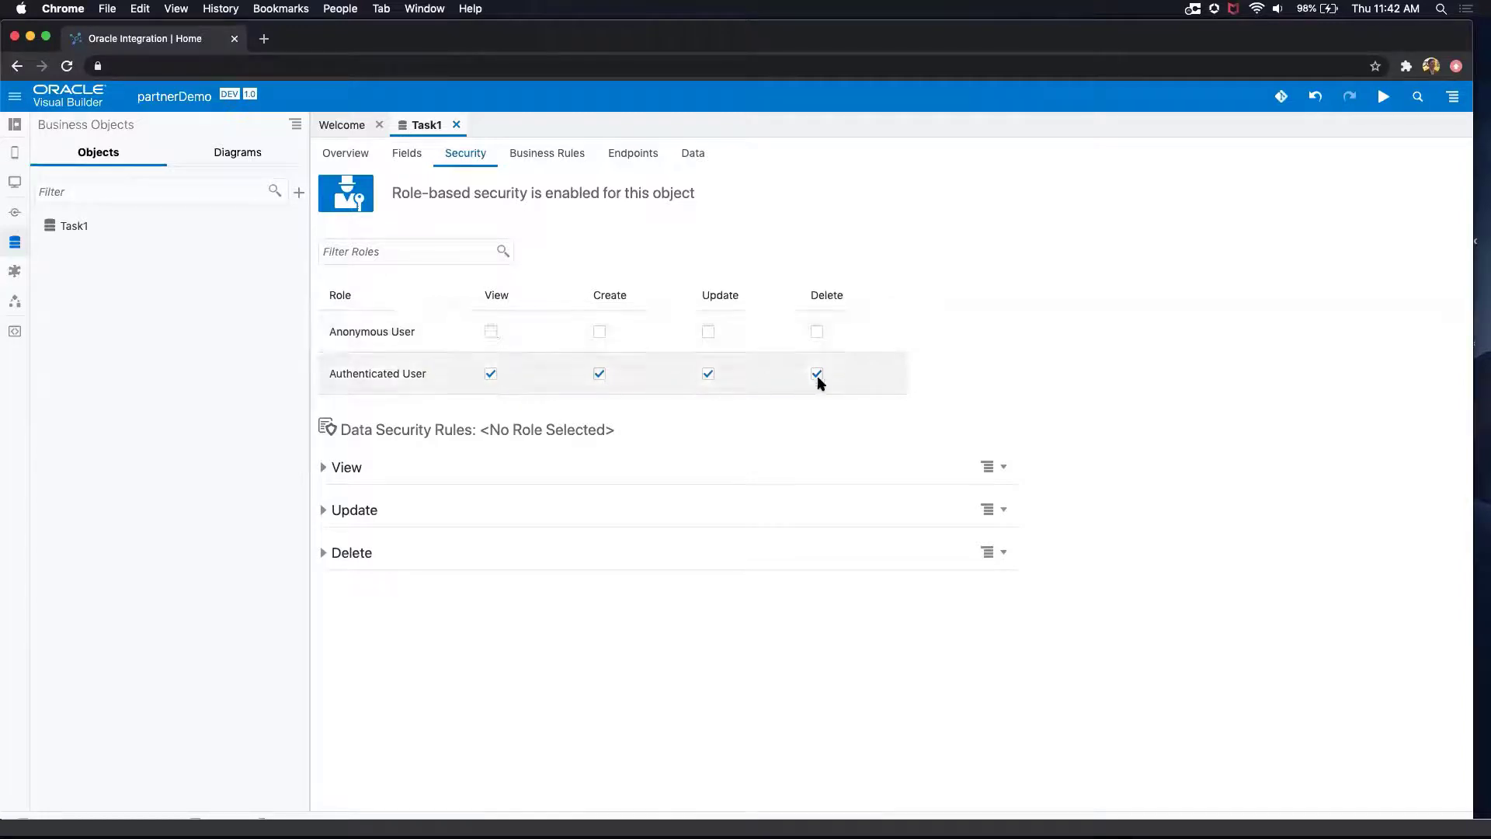
{"action": "left_click", "coordinate": [491, 333]}
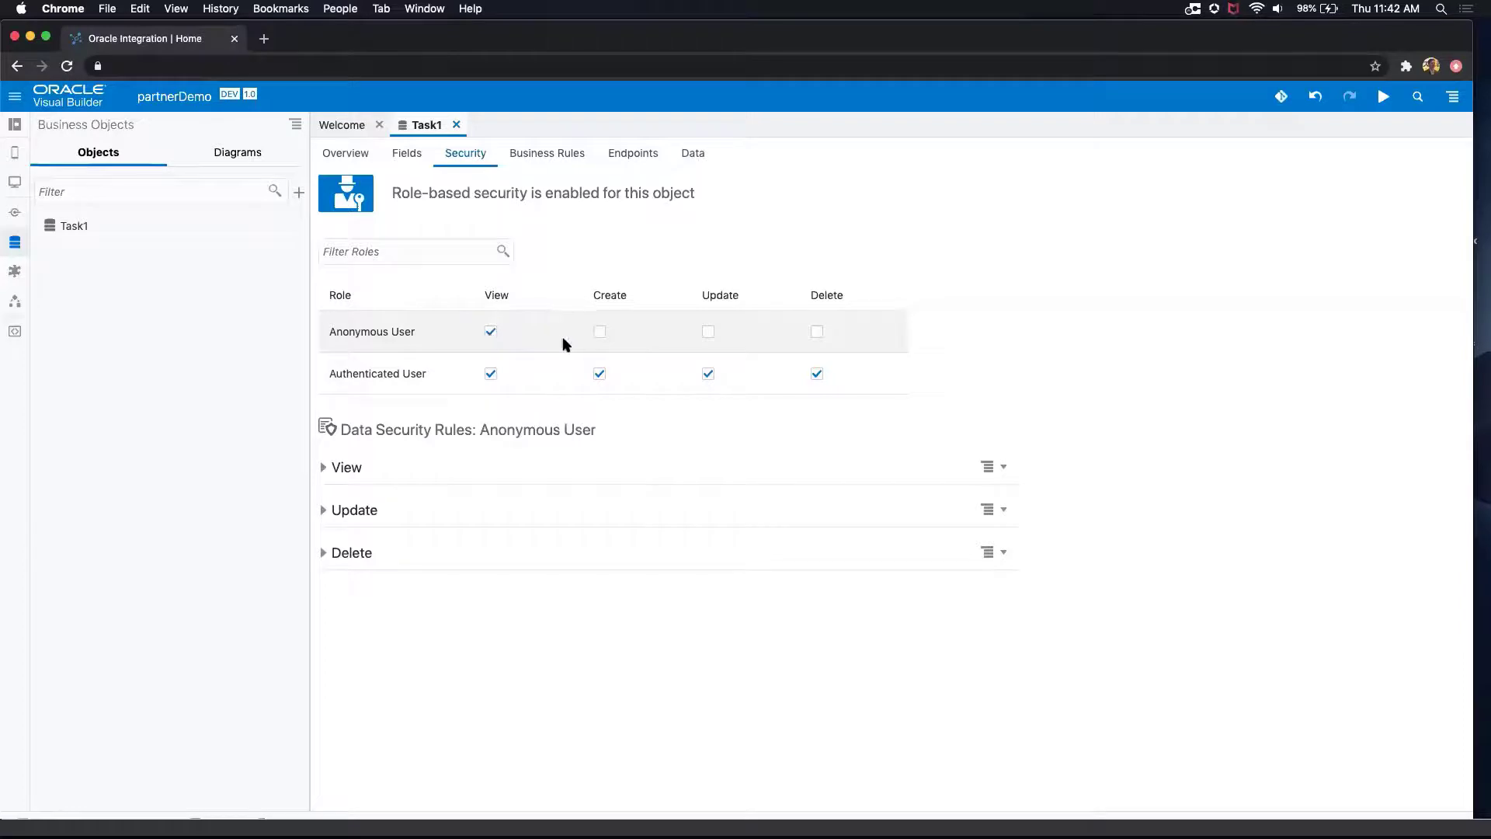
{"action": "left_click", "coordinate": [329, 468]}
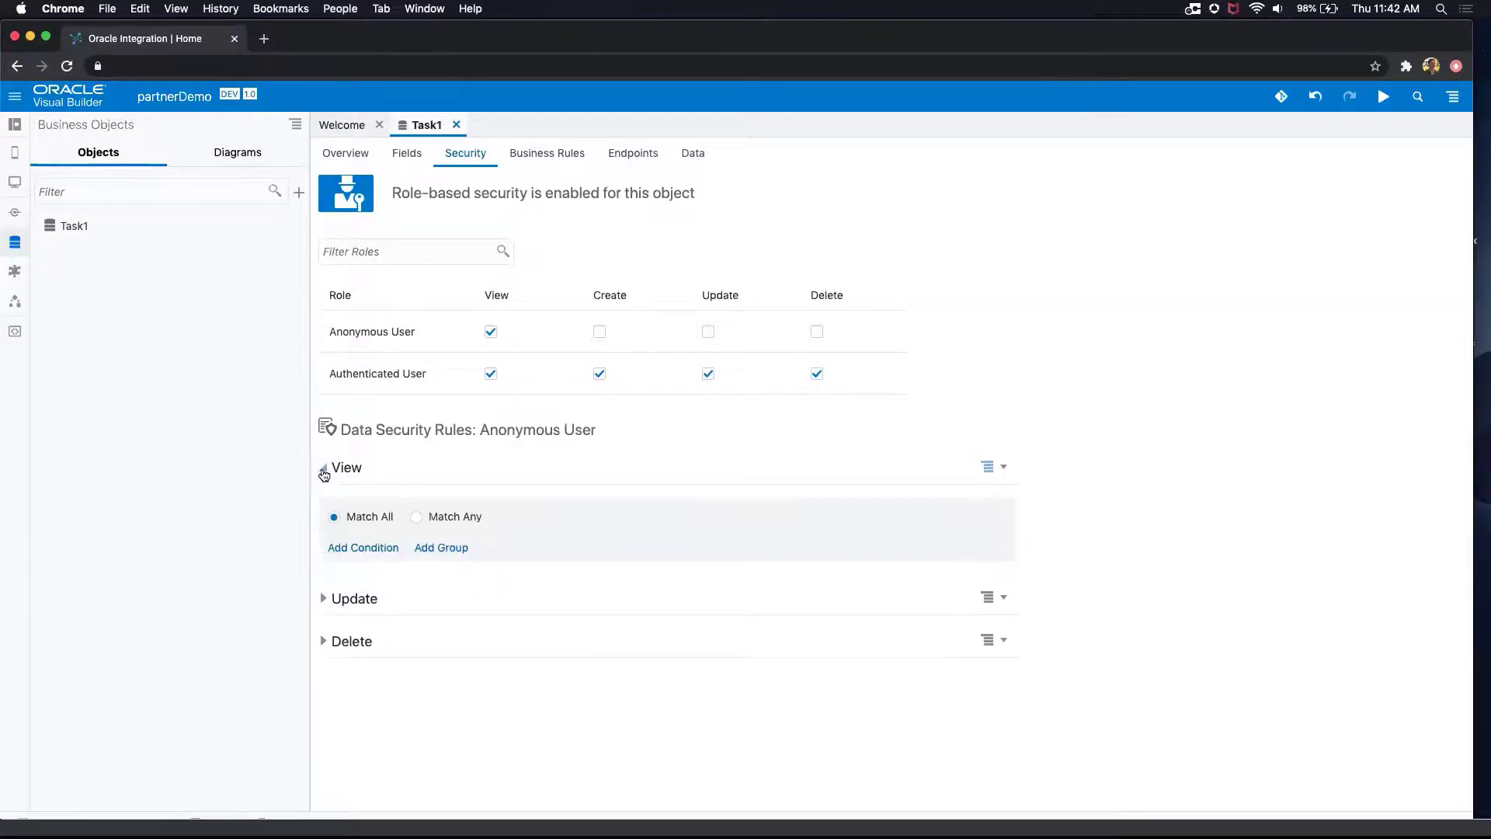
{"action": "left_click", "coordinate": [325, 469]}
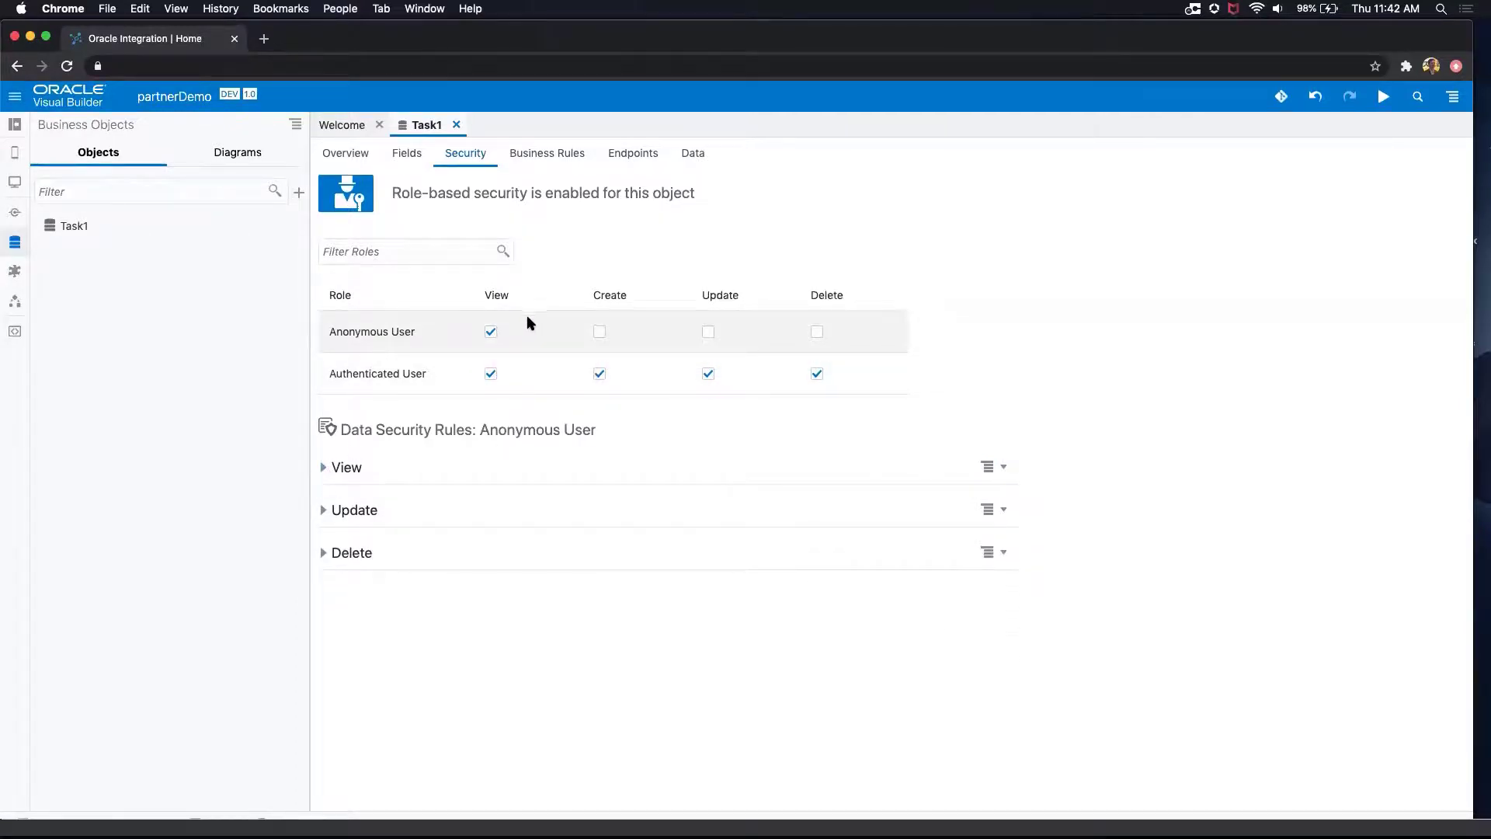
Step: Create an object trigger named approveTask that starts on the Before Insert event
{"action": "left_click", "coordinate": [540, 154]}
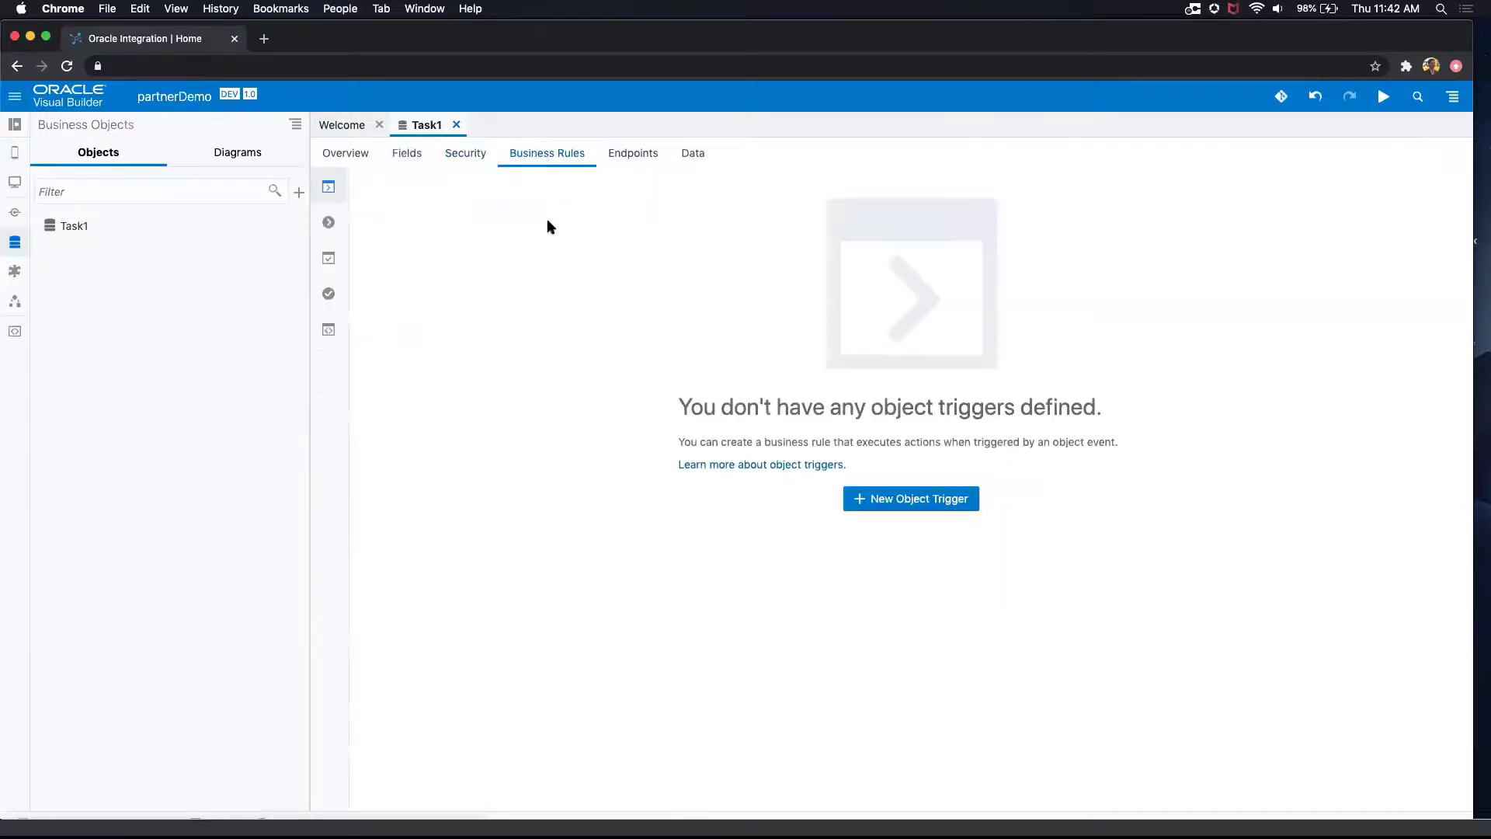
{"action": "left_click", "coordinate": [909, 501]}
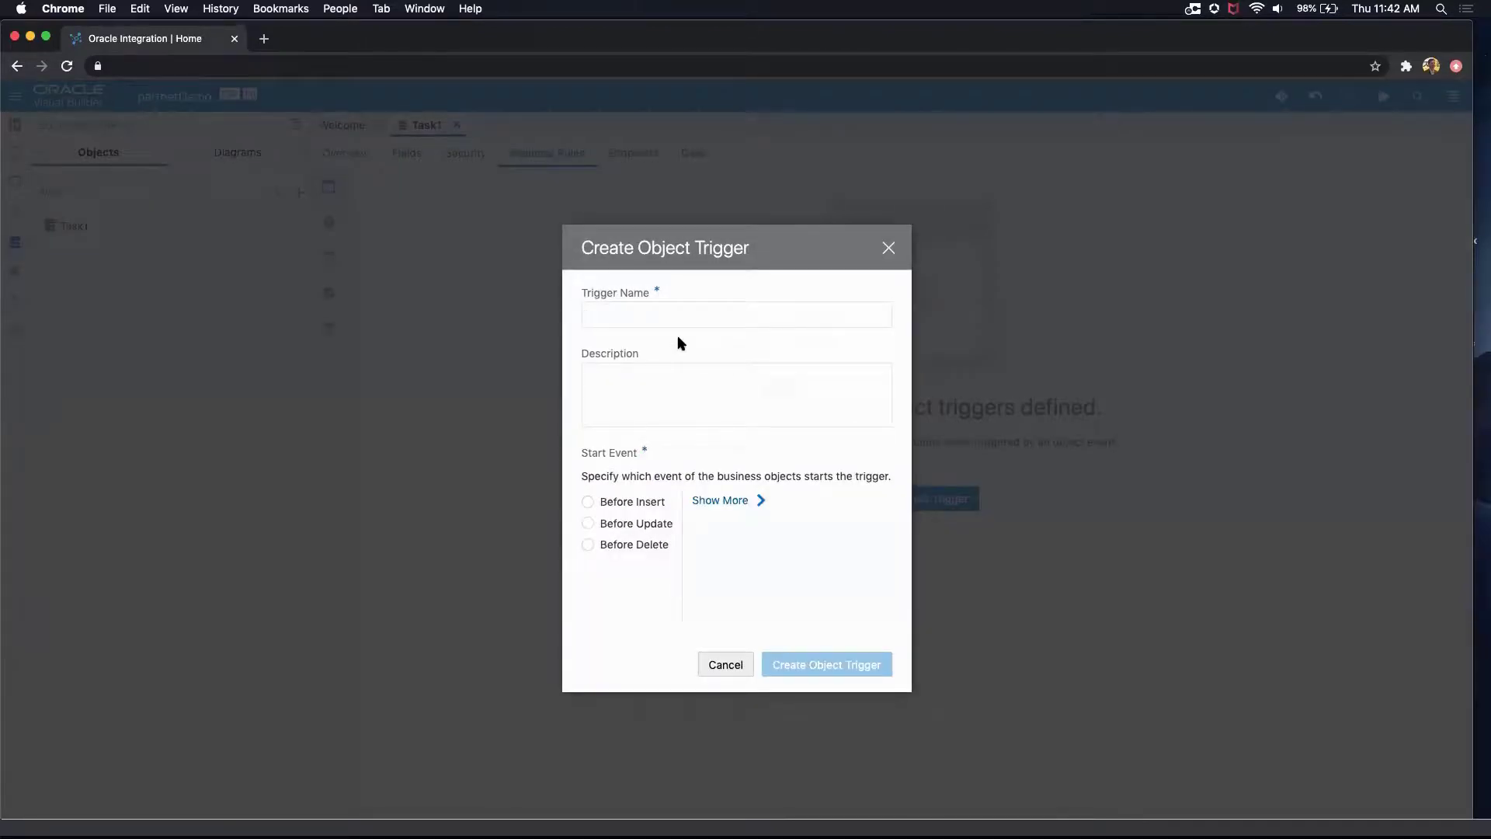
{"action": "type", "text": "approa"}
{"action": "left_click", "coordinate": [587, 501]}
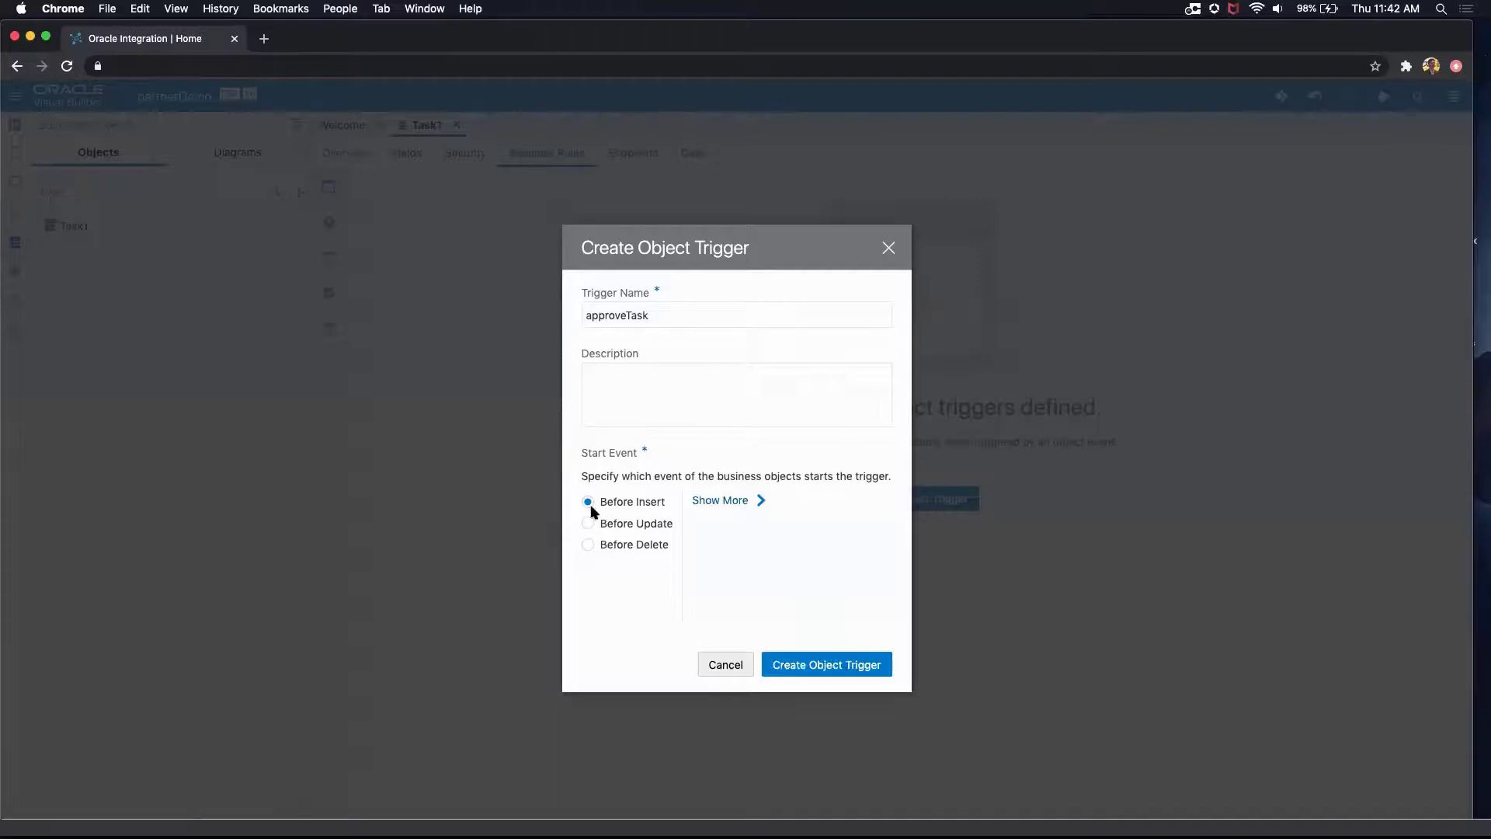
{"action": "left_click", "coordinate": [820, 666]}
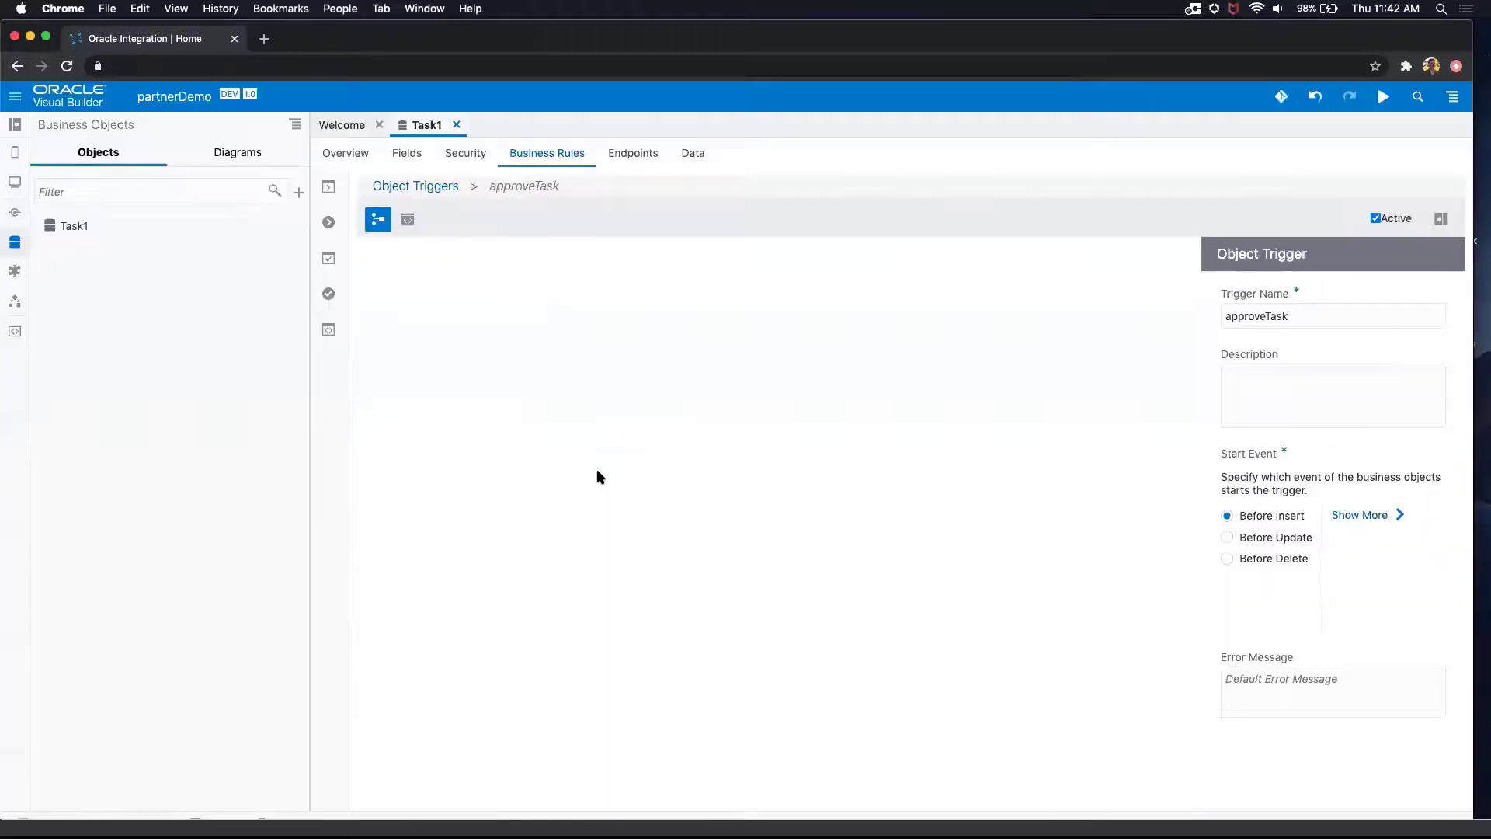
Step: Add an Execute Conditionally criterion to the approveTask trigger with the condition dueDate after 2020-08-27
{"action": "left_click", "coordinate": [431, 386]}
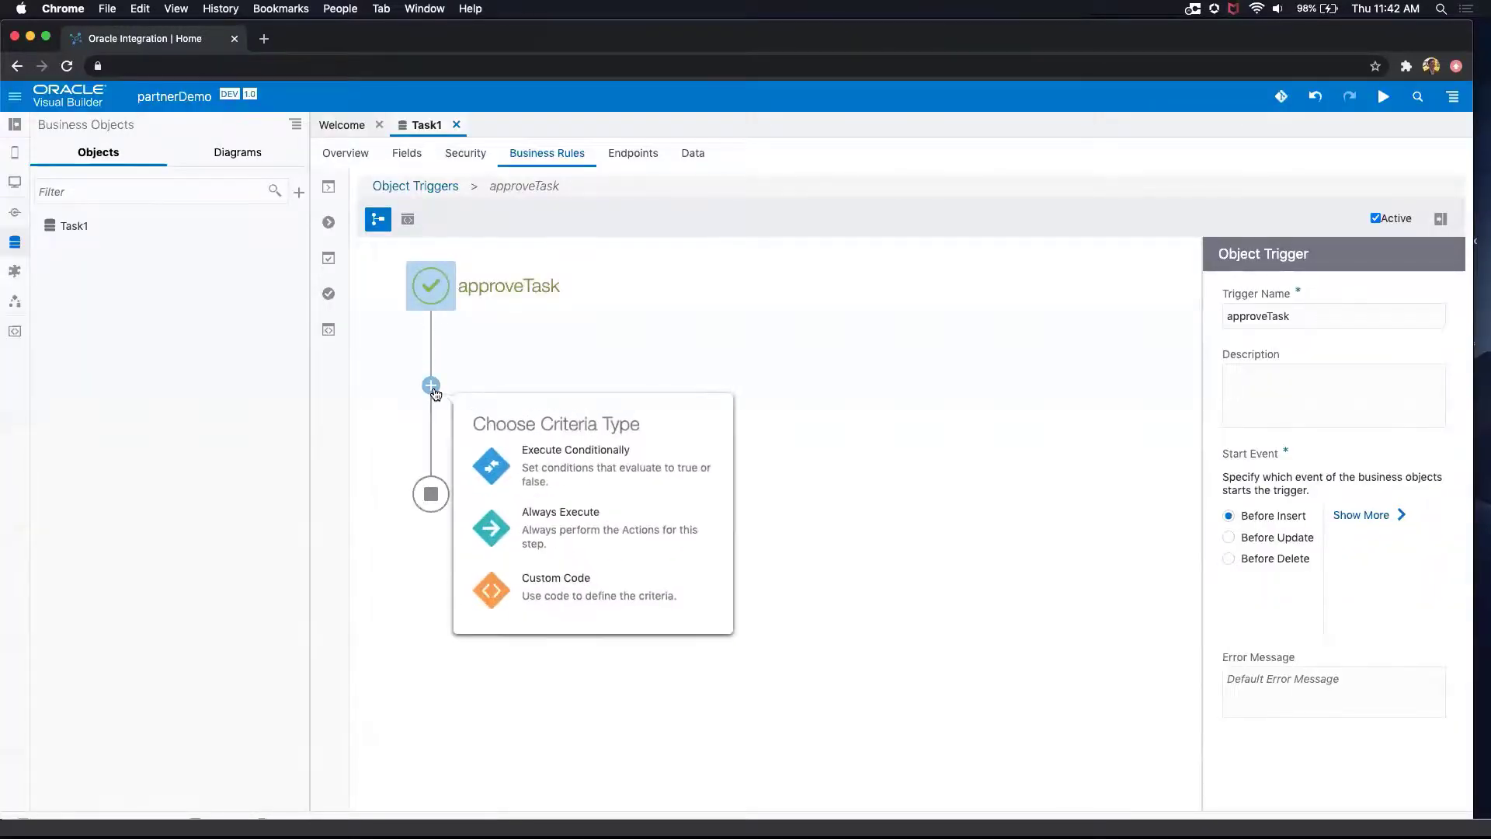
{"action": "left_click", "coordinate": [490, 467]}
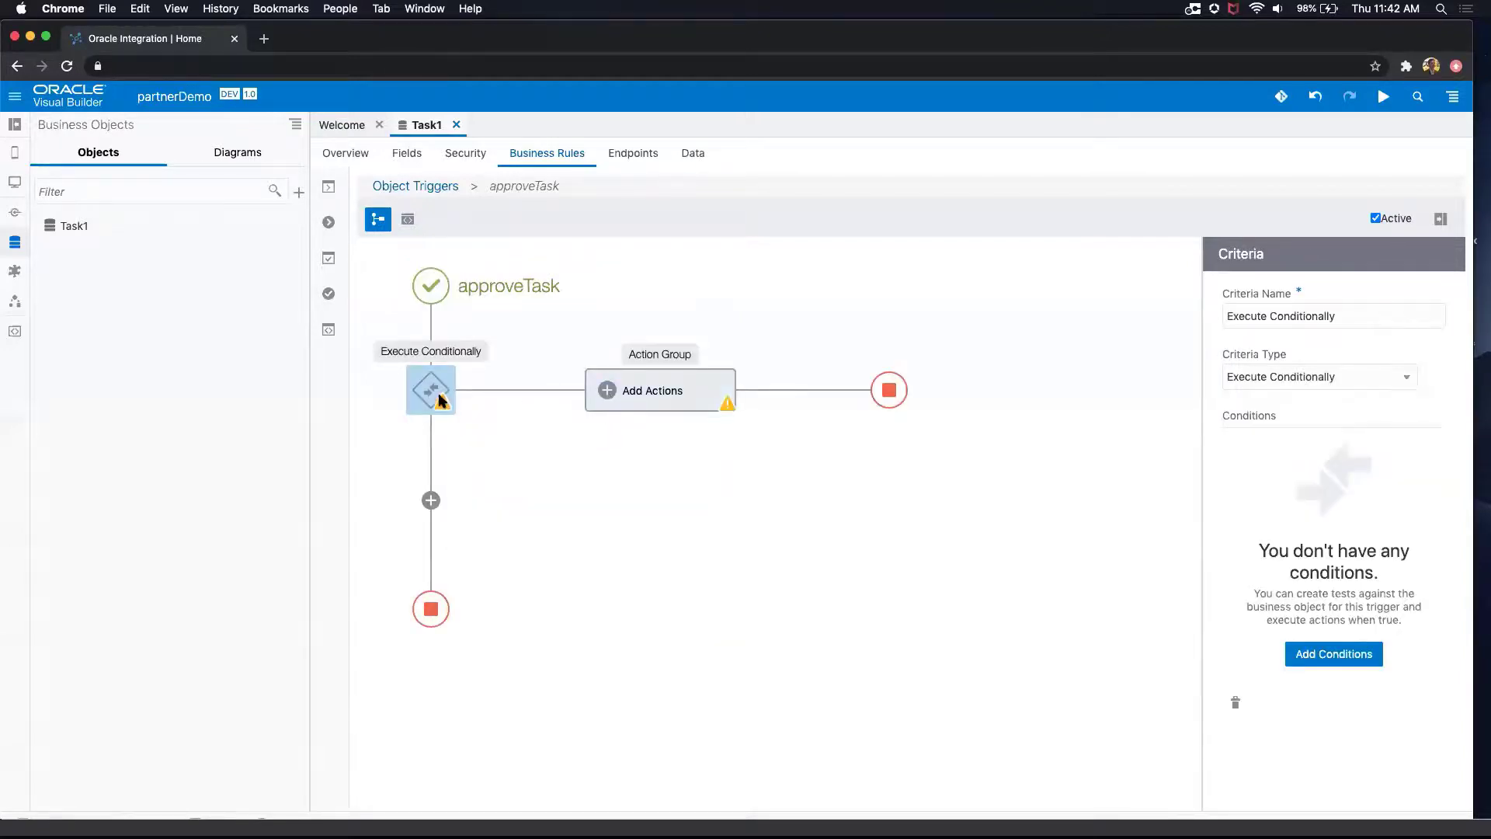
{"action": "left_click", "coordinate": [1323, 655]}
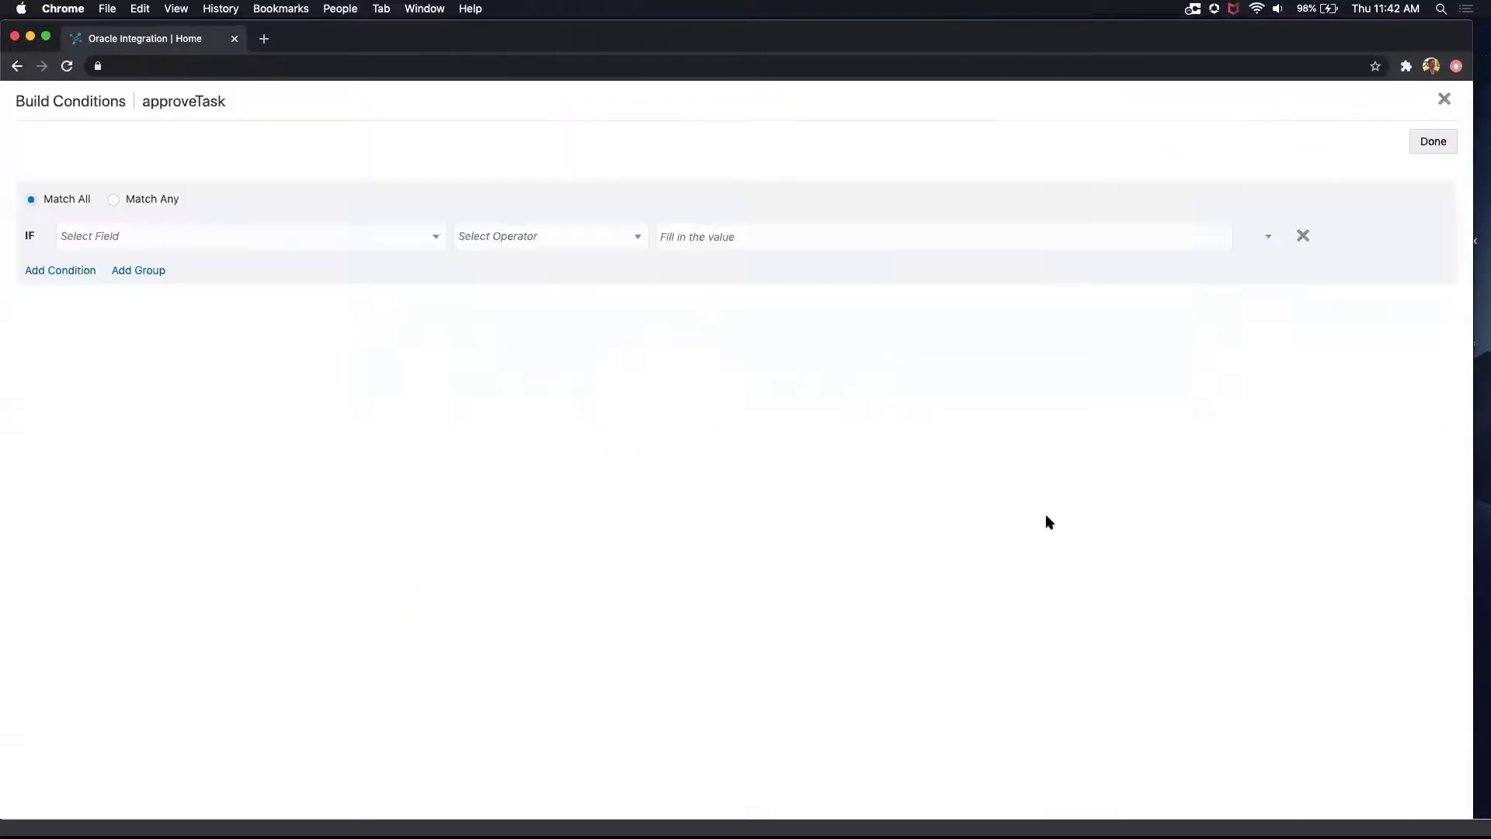
{"action": "left_click", "coordinate": [307, 236]}
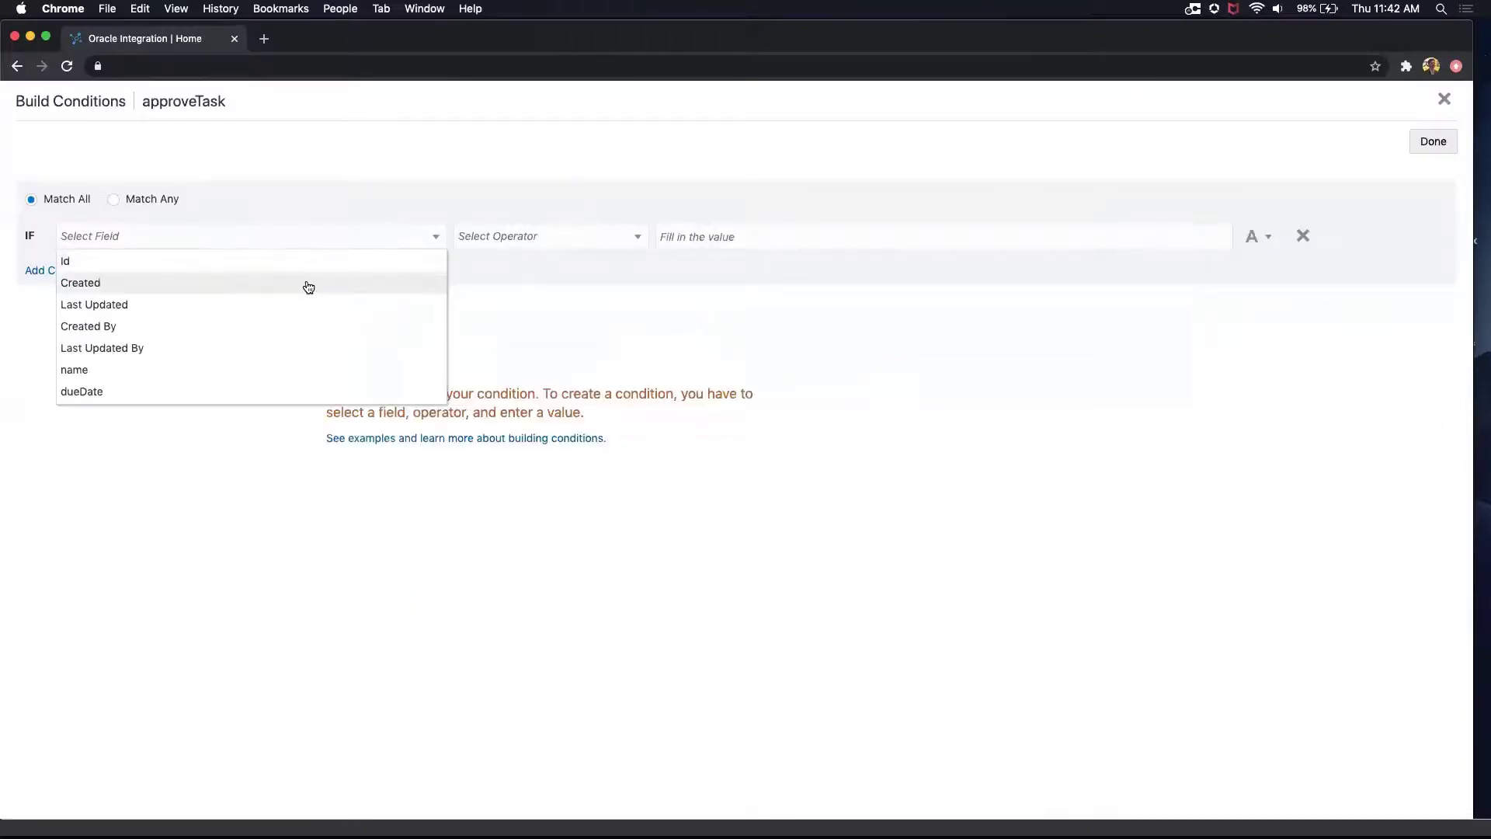
{"action": "left_click", "coordinate": [326, 391]}
{"action": "left_click", "coordinate": [548, 239]}
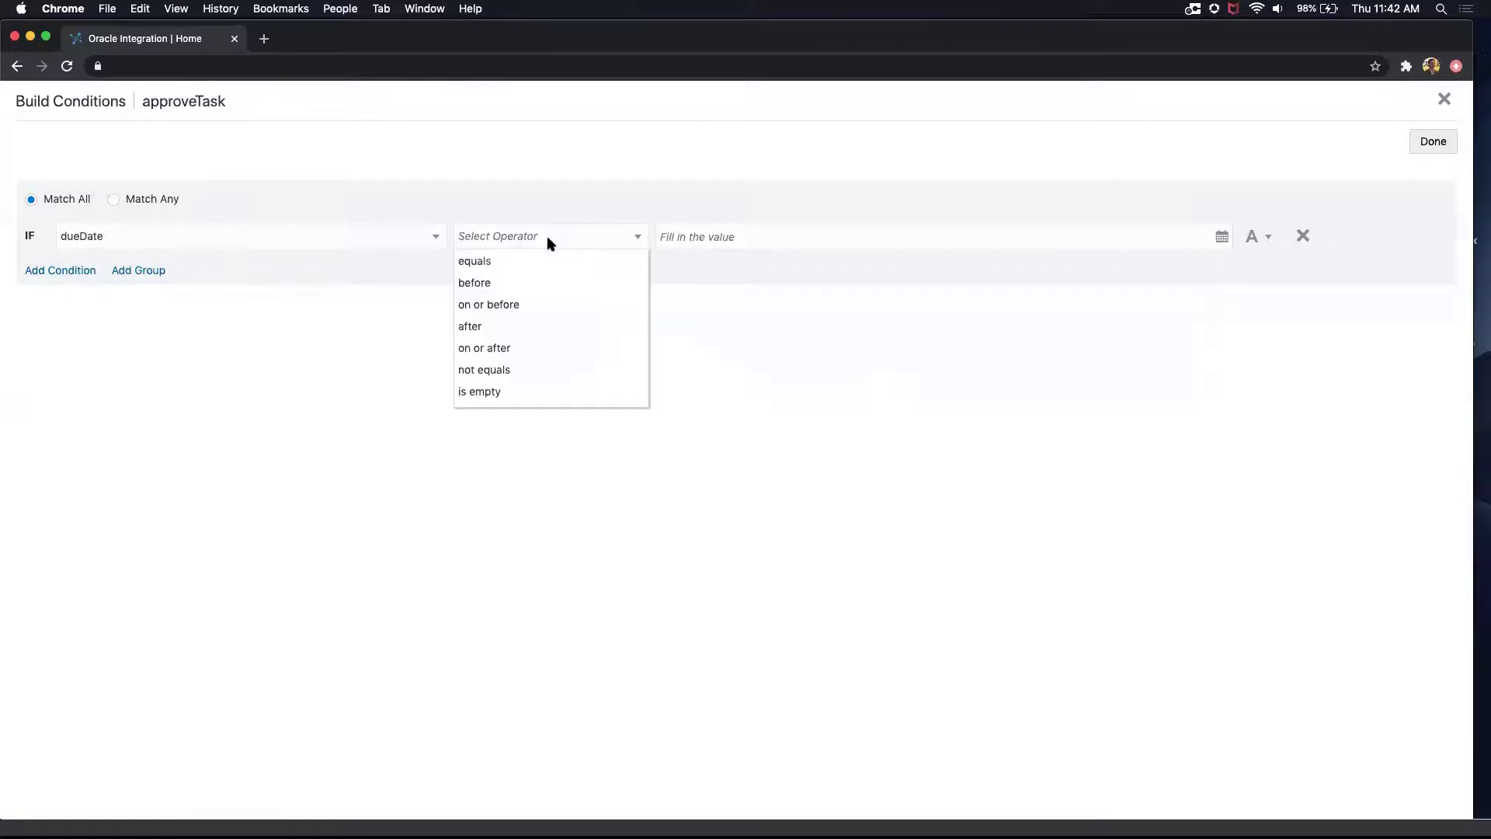
{"action": "left_click", "coordinate": [556, 326]}
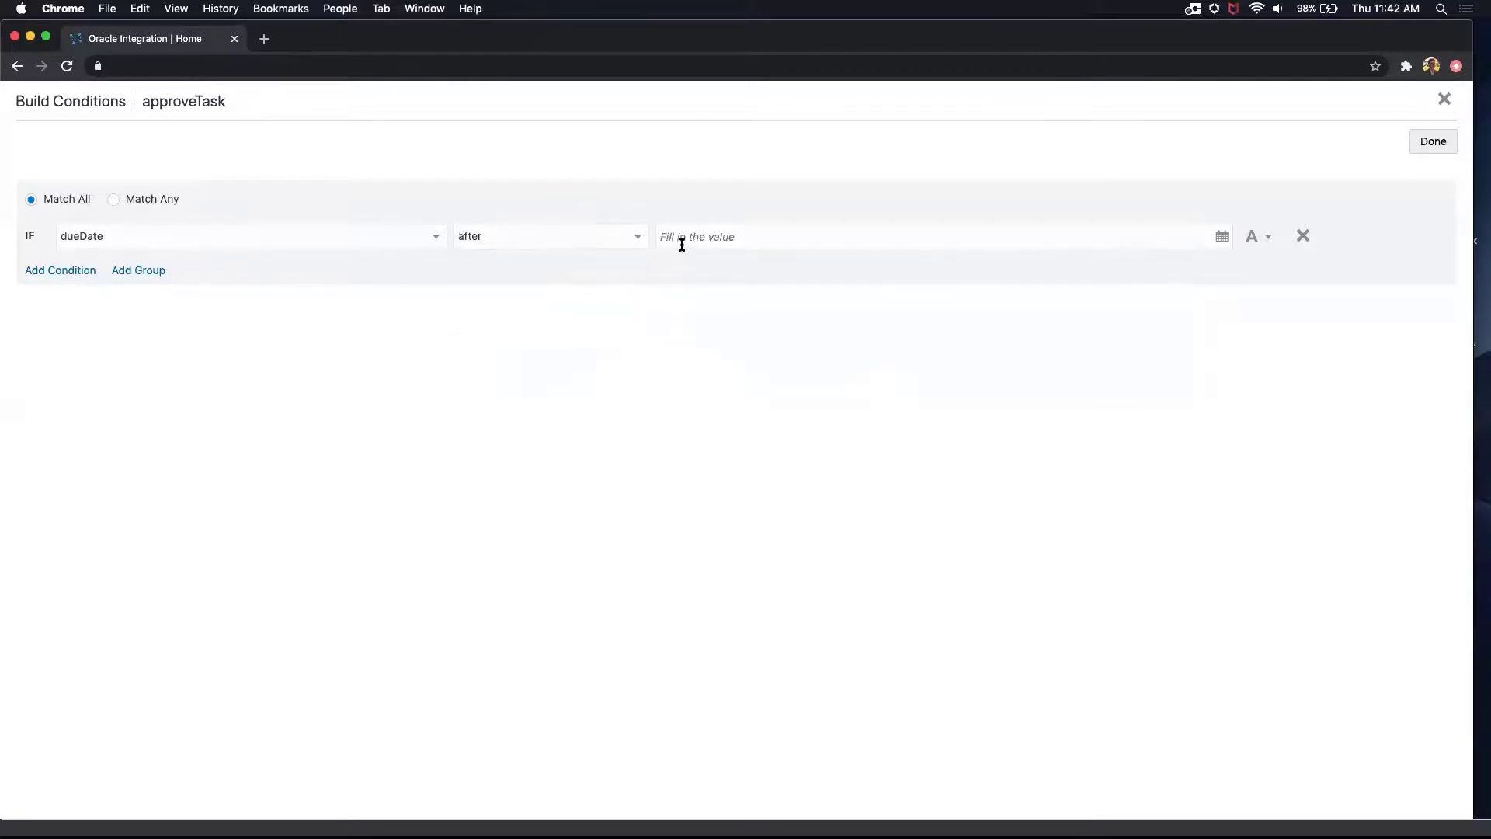
{"action": "left_click", "coordinate": [686, 240]}
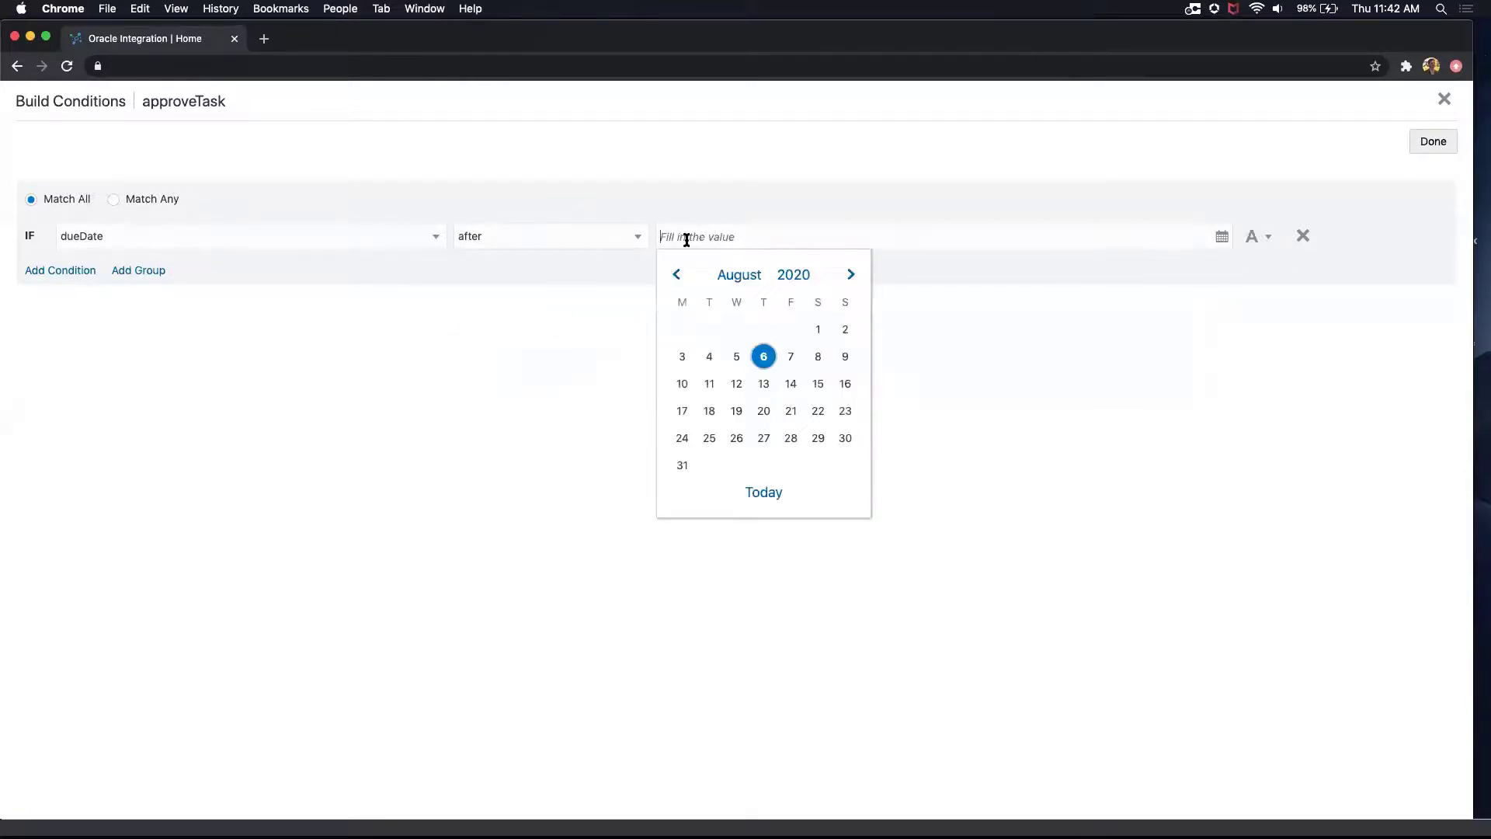
{"action": "left_click", "coordinate": [763, 437]}
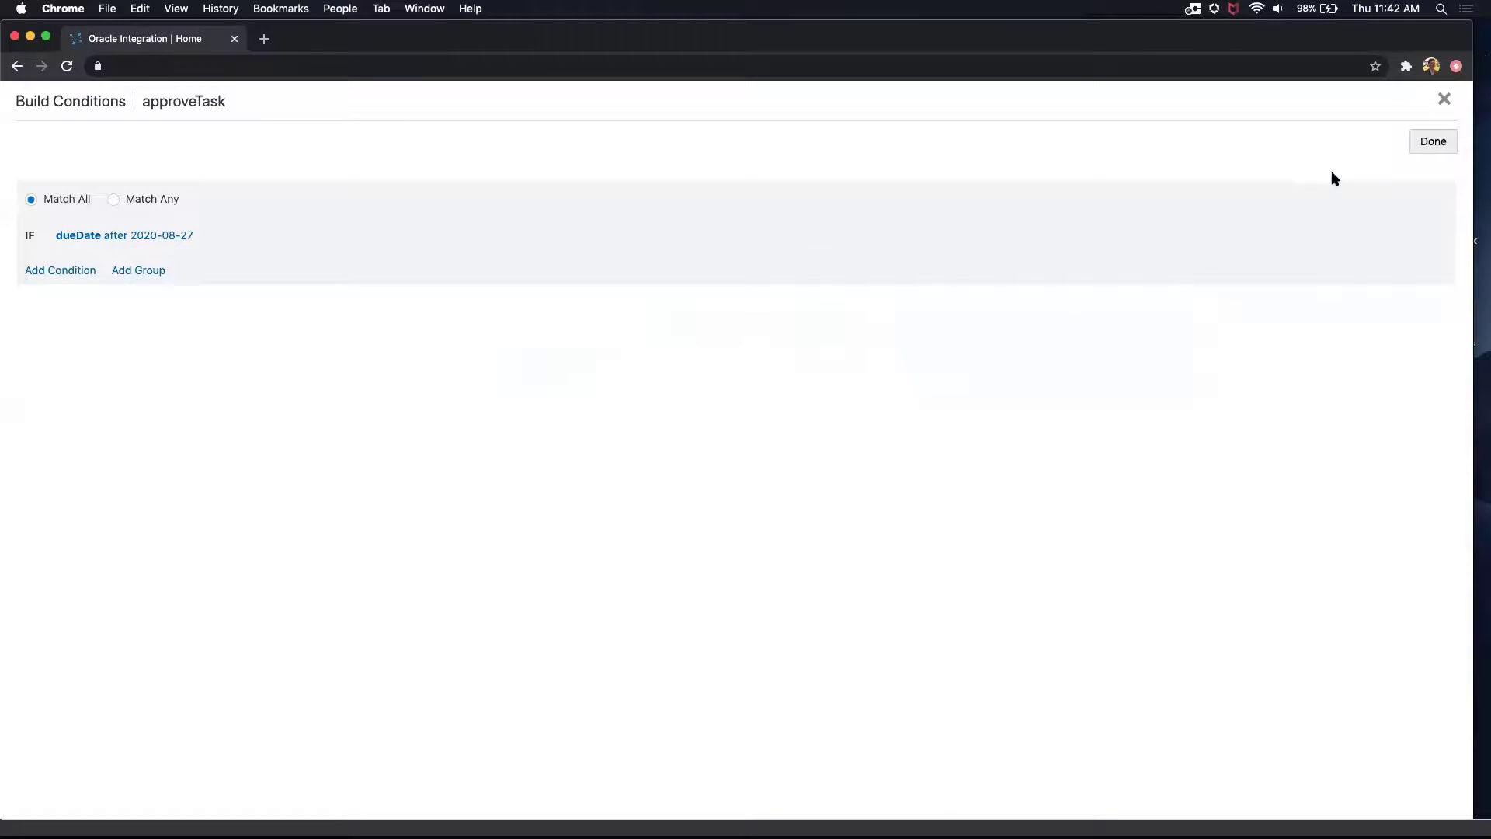
{"action": "left_click", "coordinate": [1413, 148]}
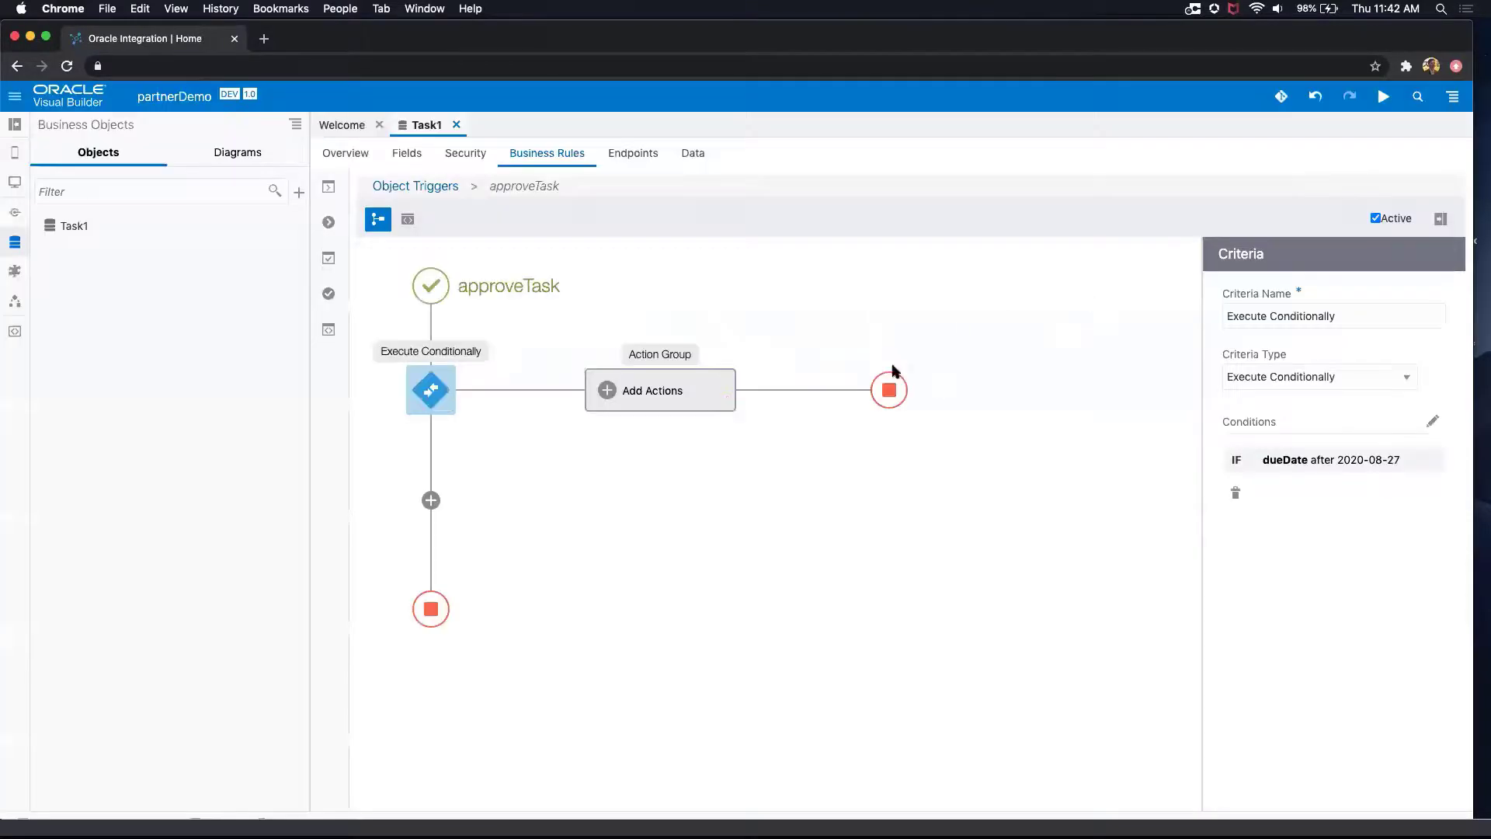
Step: Review the Process, Other Scripting and Business Object actions available for the approveTask trigger's action group
{"action": "left_click", "coordinate": [712, 405]}
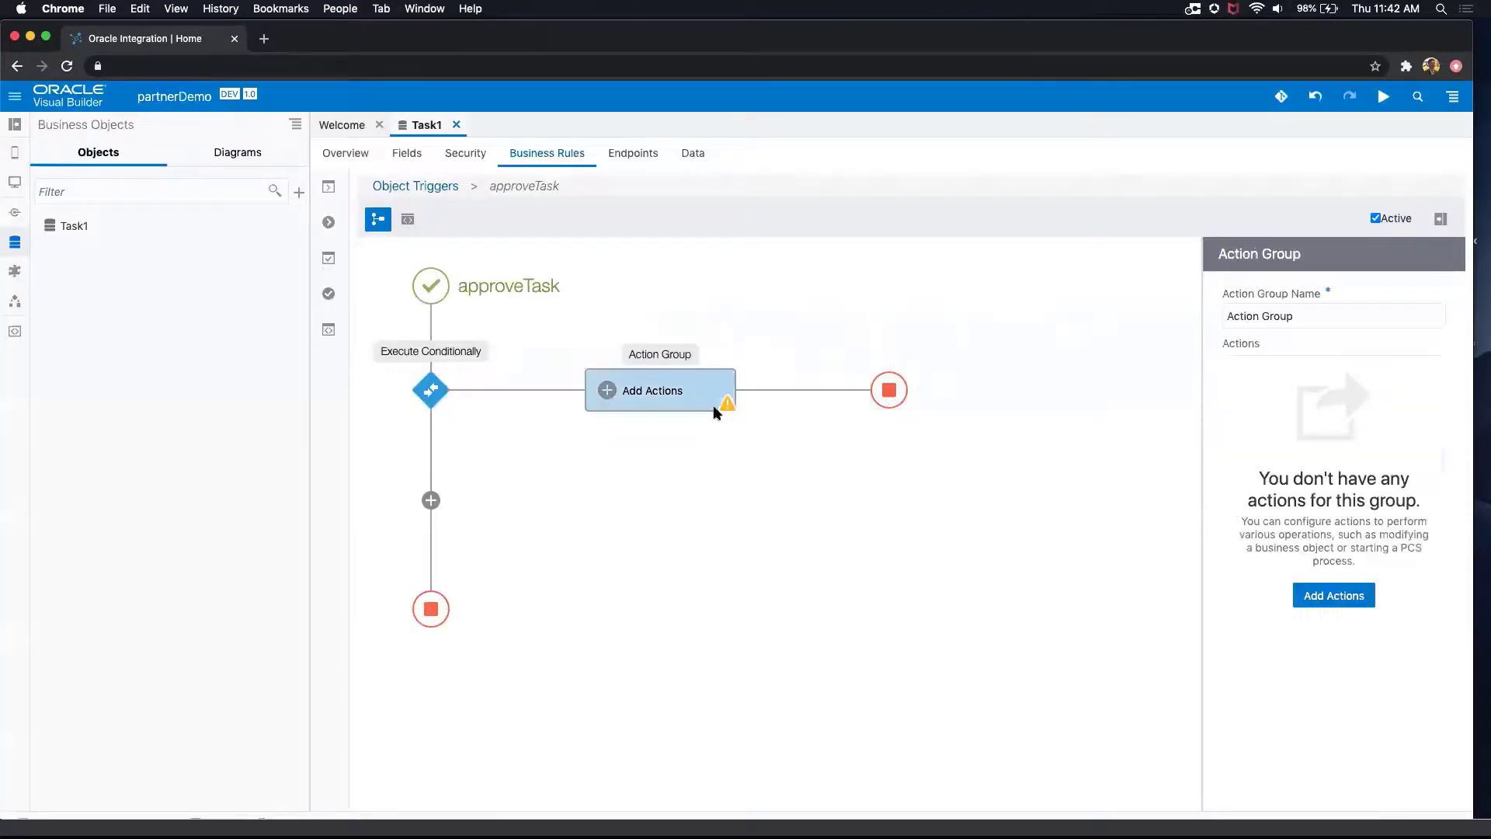
{"action": "left_click", "coordinate": [1330, 595]}
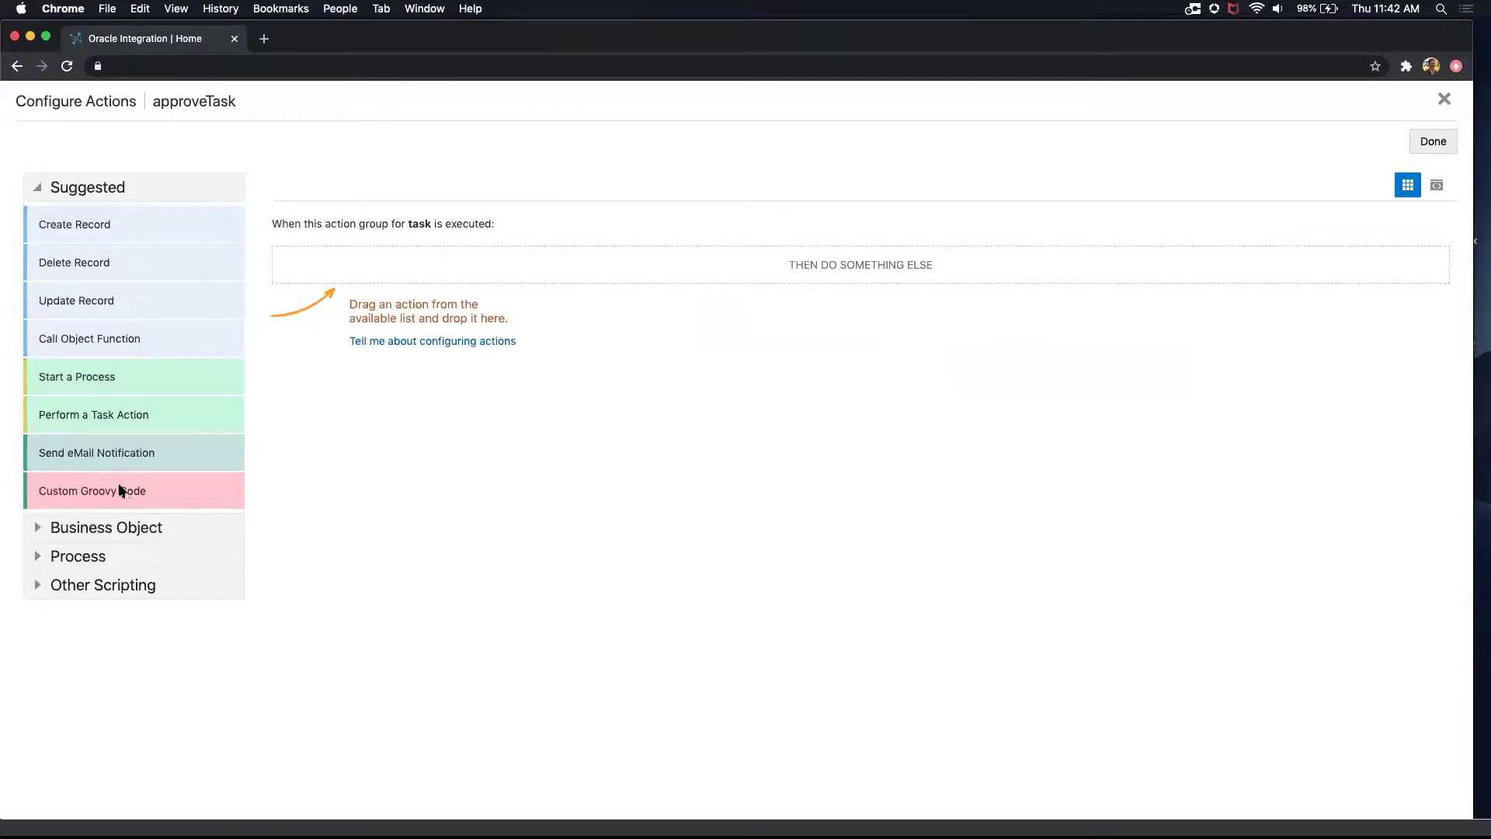
{"action": "left_click", "coordinate": [43, 556]}
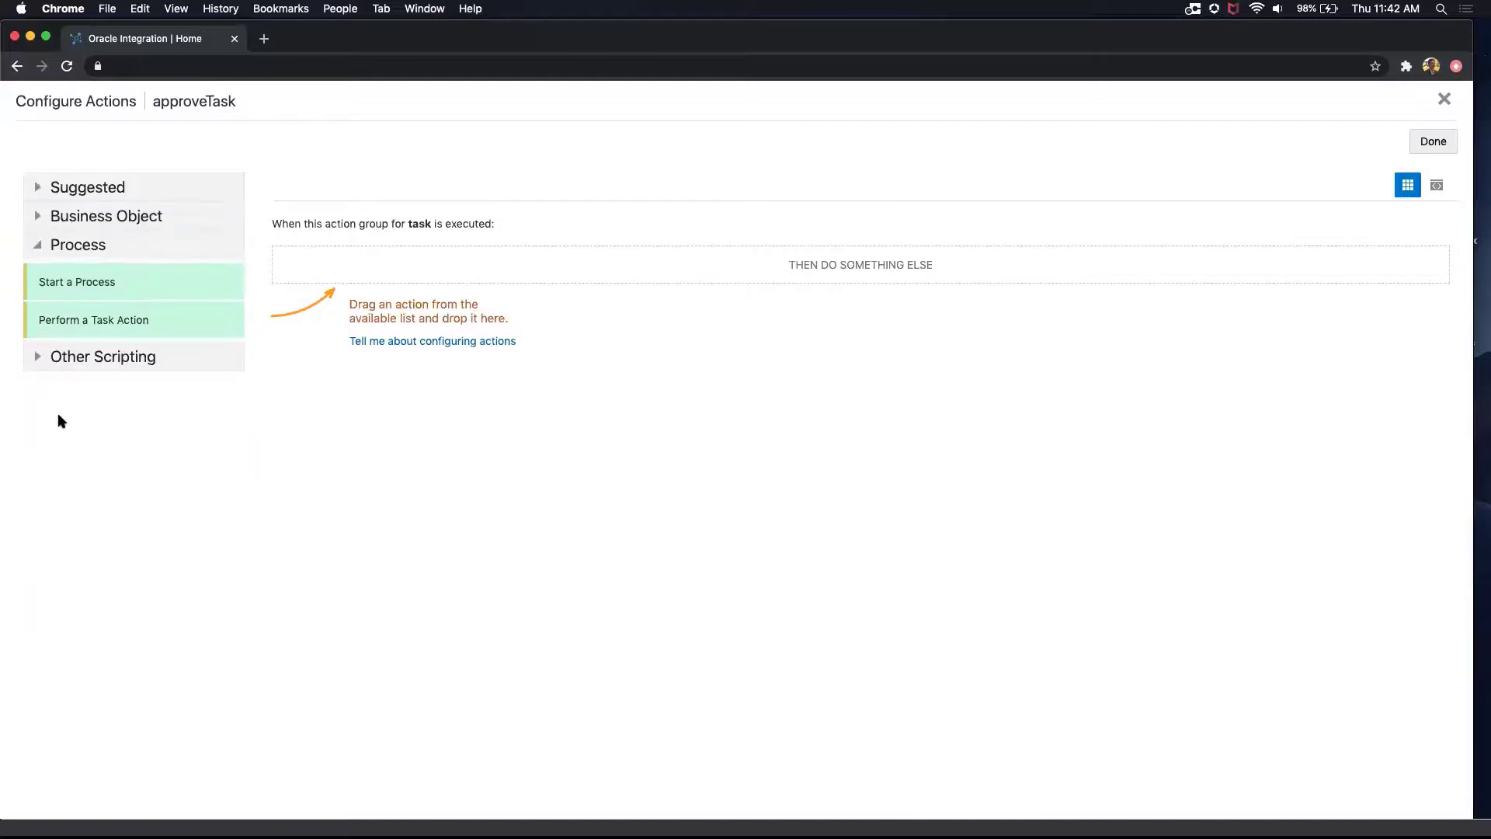
{"action": "left_click", "coordinate": [36, 356]}
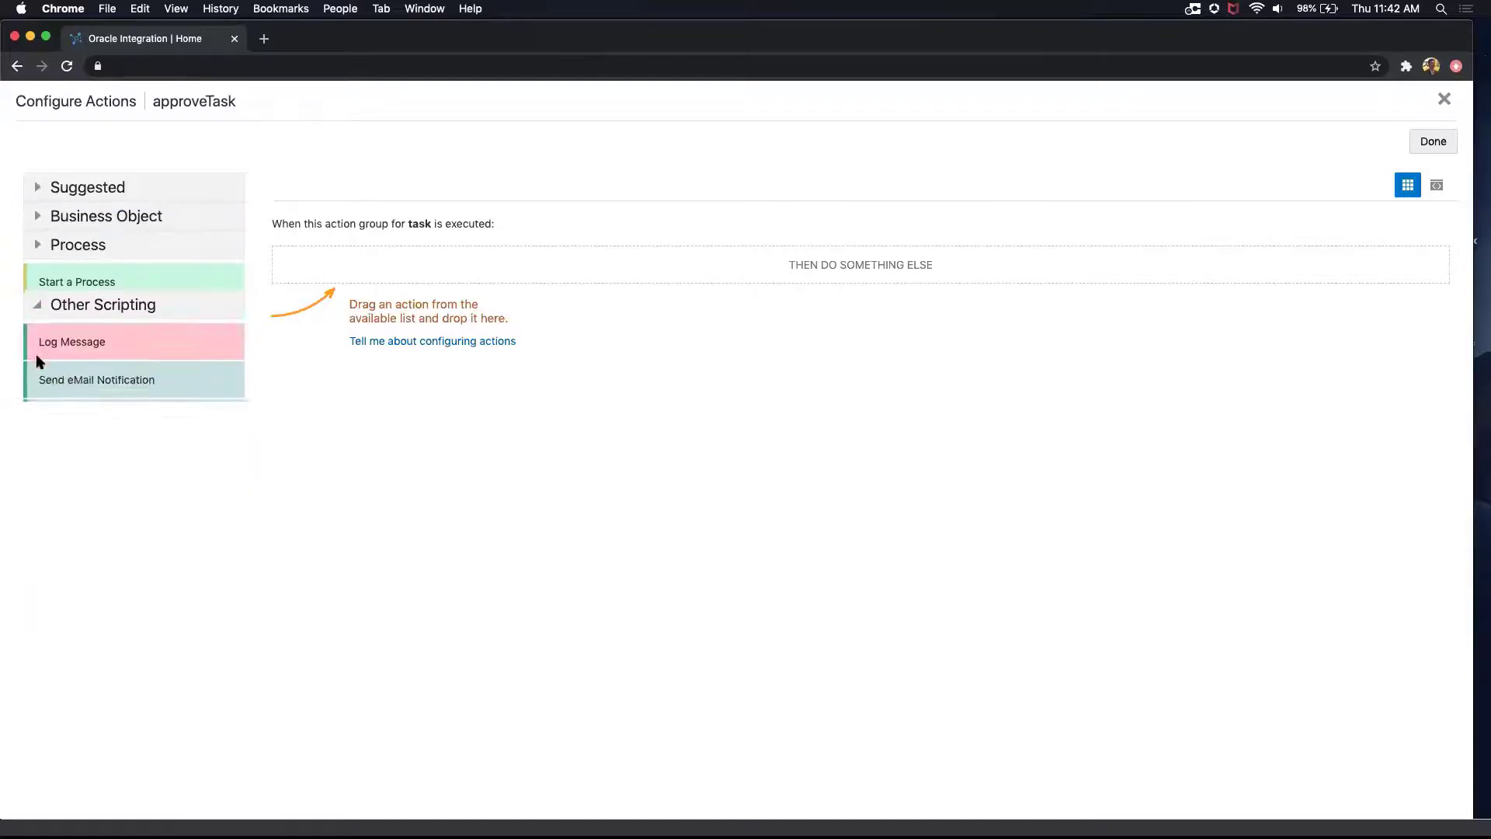
{"action": "left_click", "coordinate": [39, 217]}
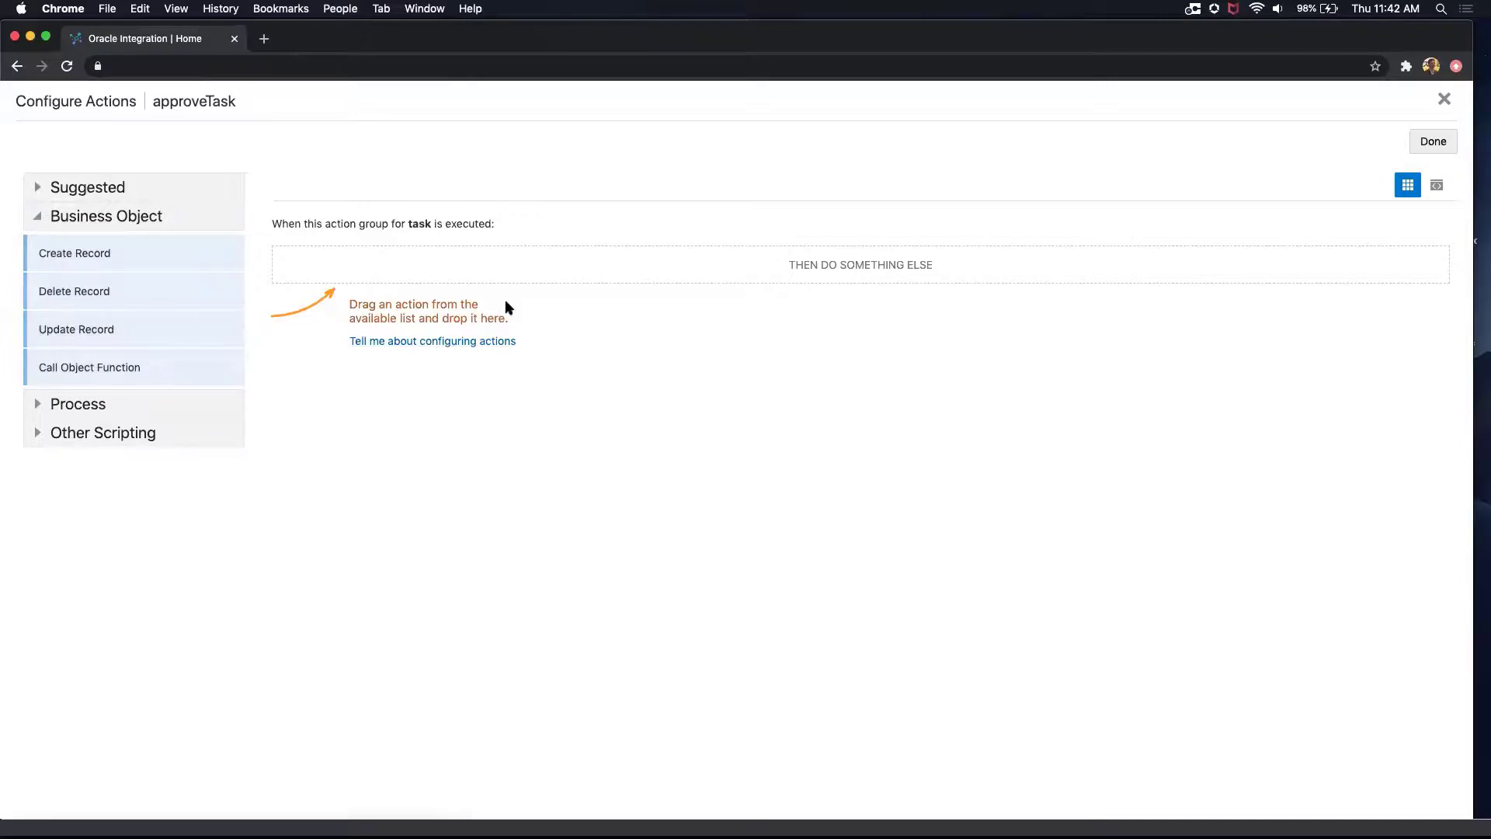
{"action": "left_click", "coordinate": [1432, 141]}
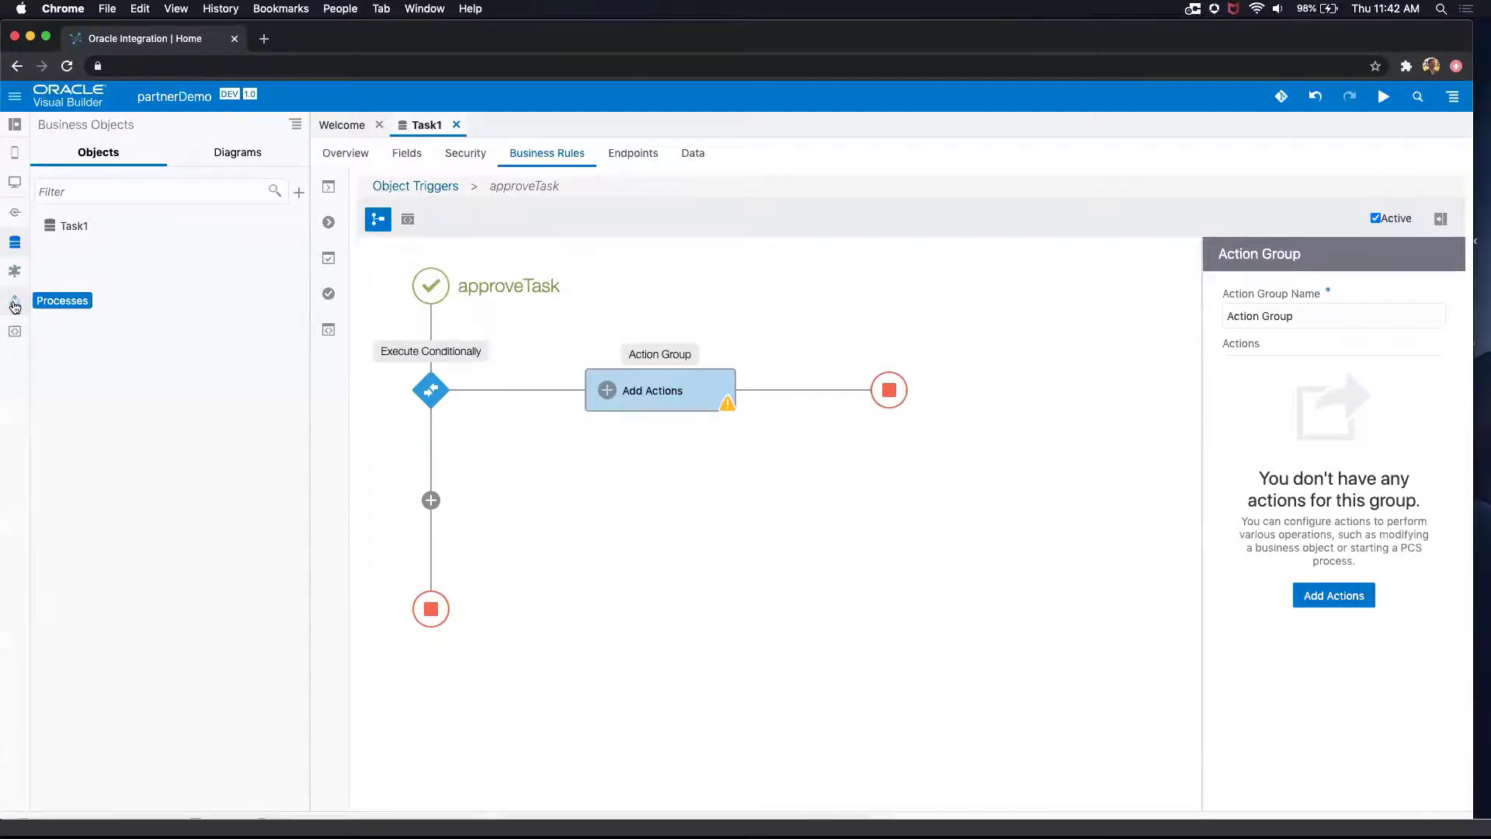
Step: Check which deployed processes can be registered, and review the registered ExpenseApproval process with its Retrieve Deployed Processes code snippet information
{"action": "left_click", "coordinate": [15, 305]}
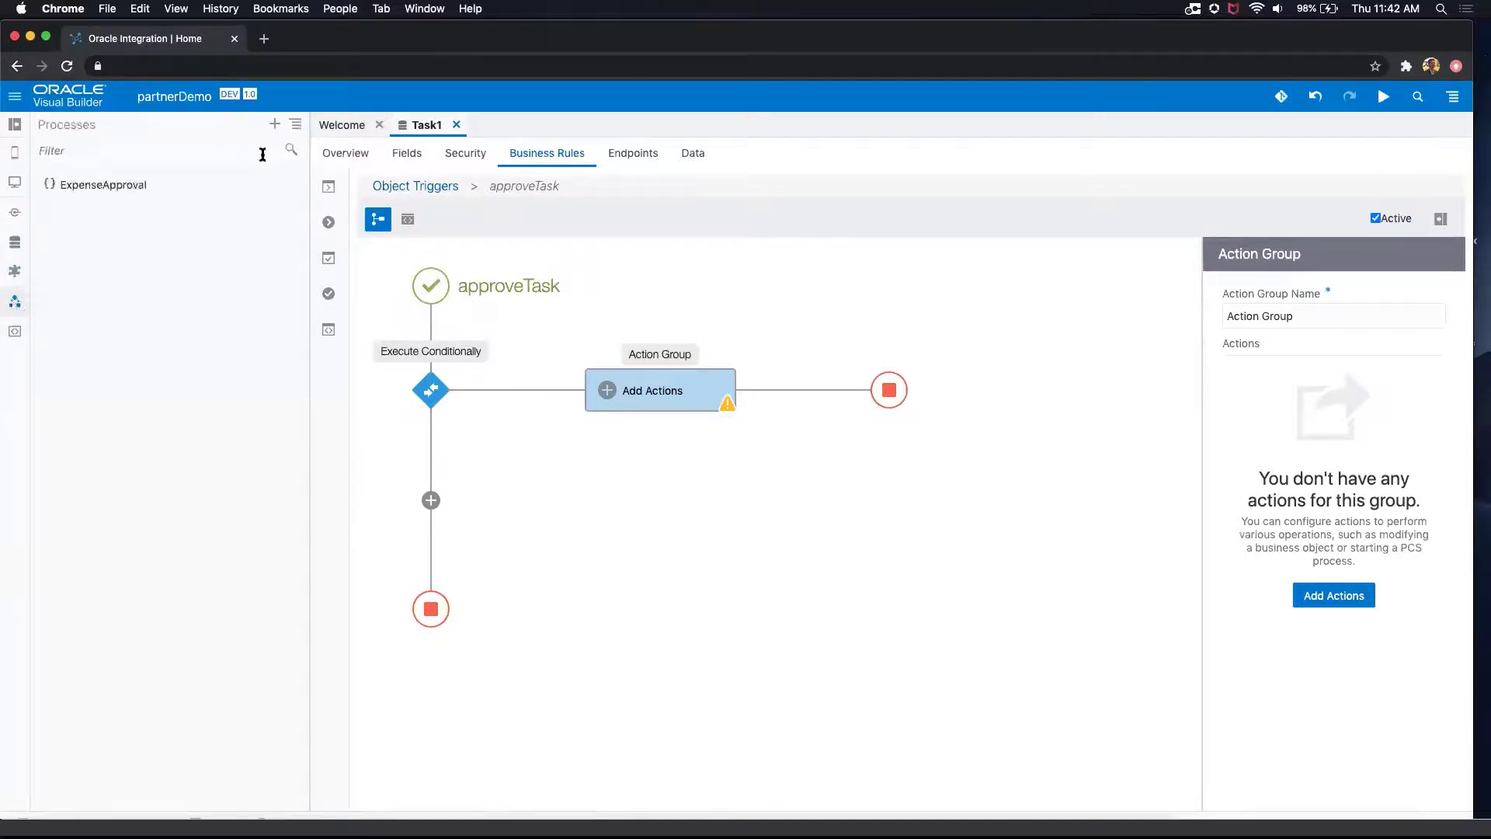
{"action": "left_click", "coordinate": [274, 124]}
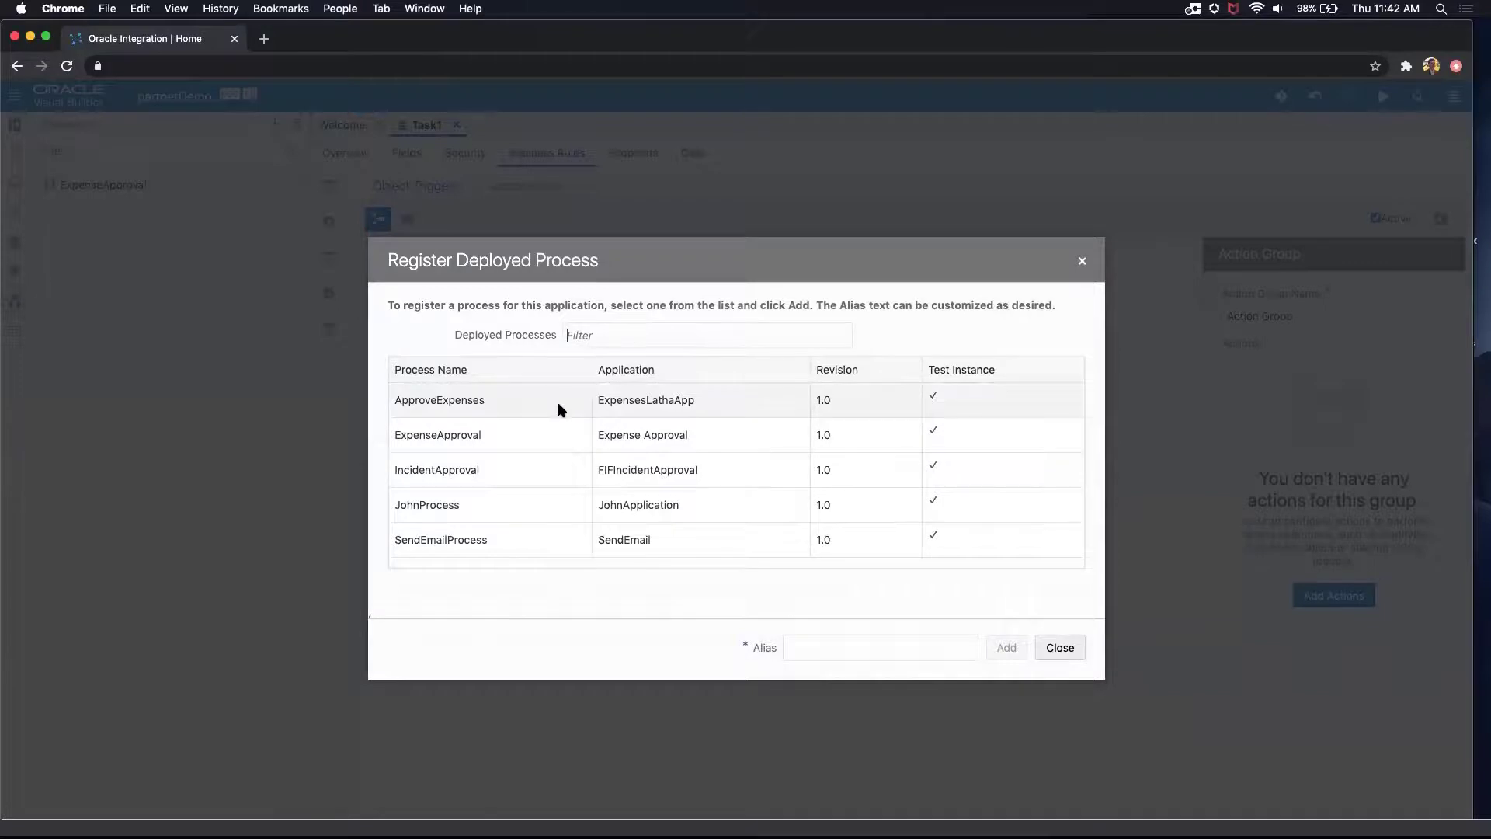
{"action": "left_click", "coordinate": [1060, 647]}
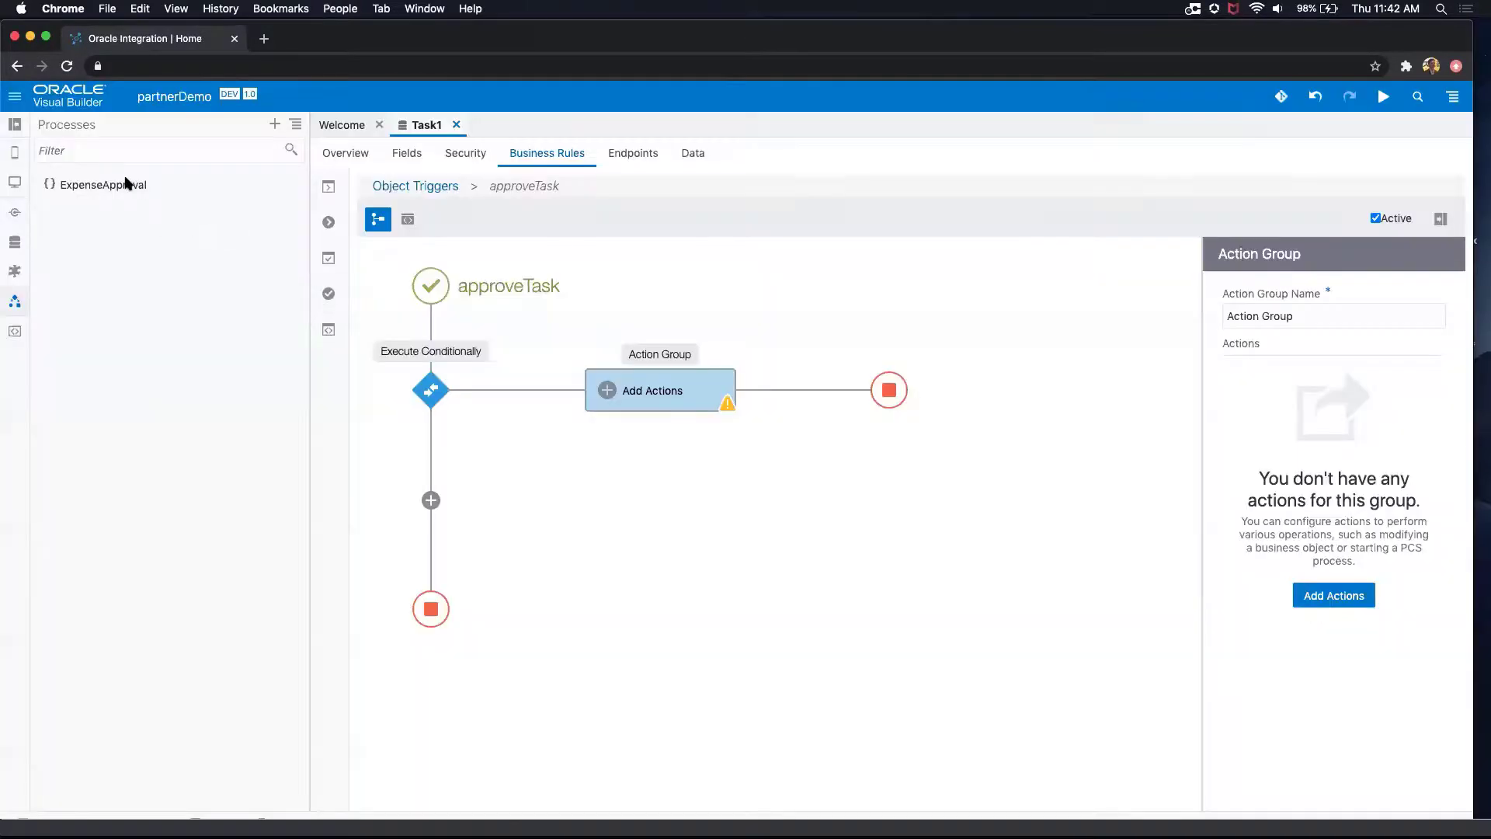
{"action": "left_click", "coordinate": [127, 184]}
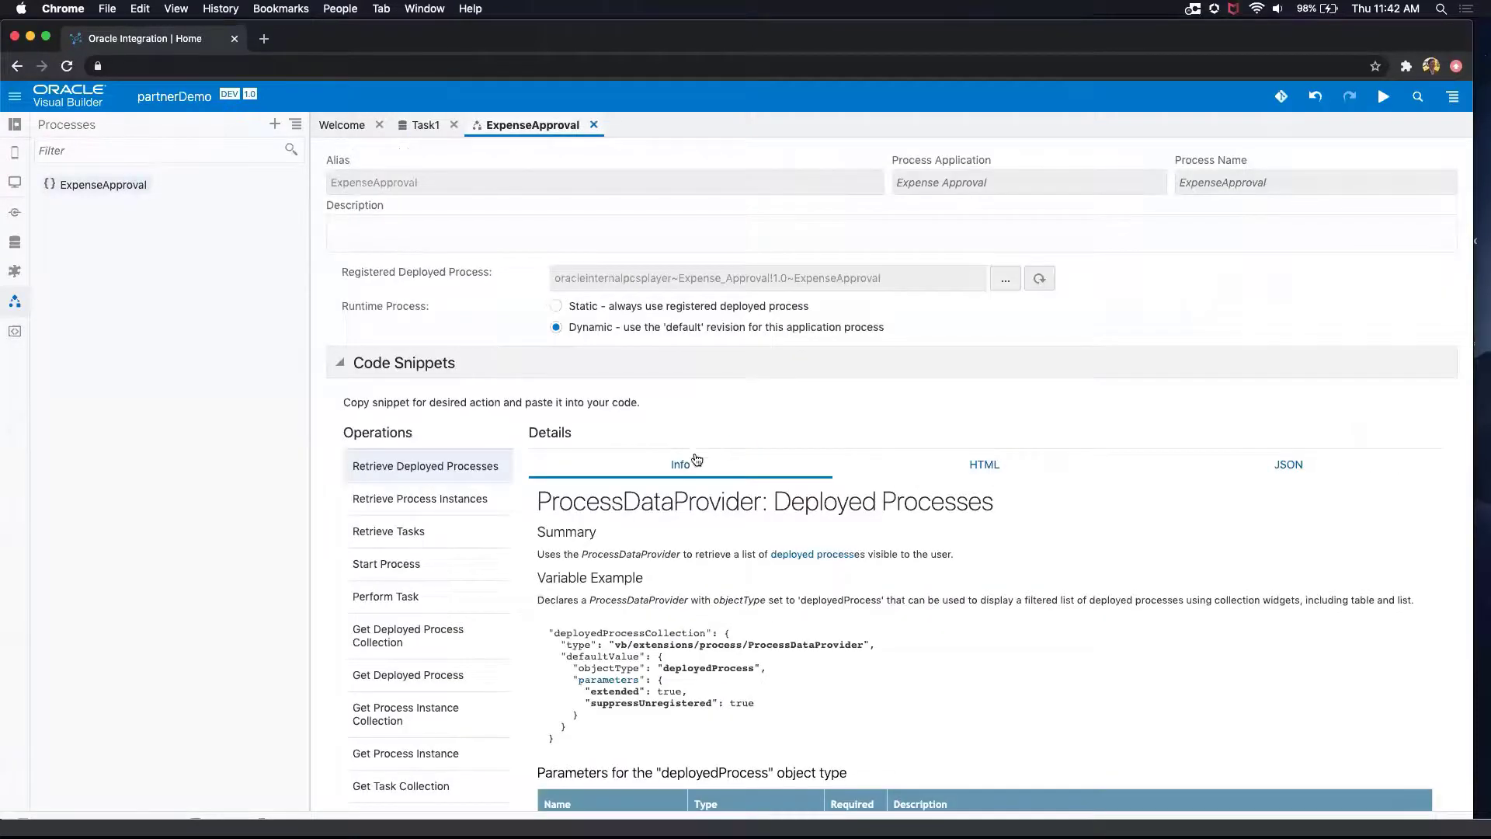
{"action": "scroll", "coordinate": [696, 459], "scroll_direction": "down", "scroll_amount": 4}
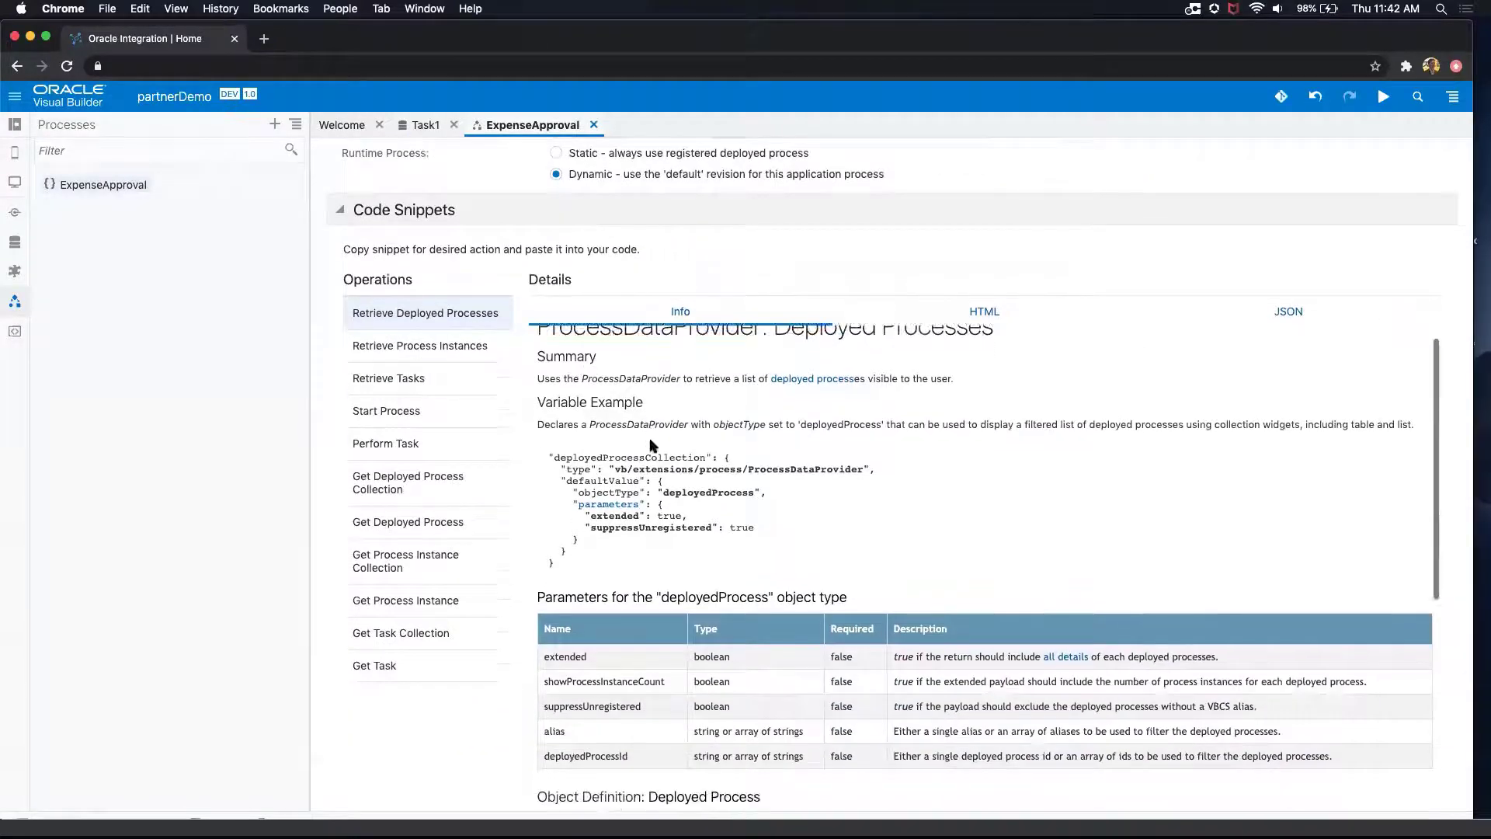
{"action": "scroll", "coordinate": [652, 442], "scroll_direction": "down", "scroll_amount": 5}
{"action": "scroll", "coordinate": [655, 442], "scroll_direction": "up", "scroll_amount": 6}
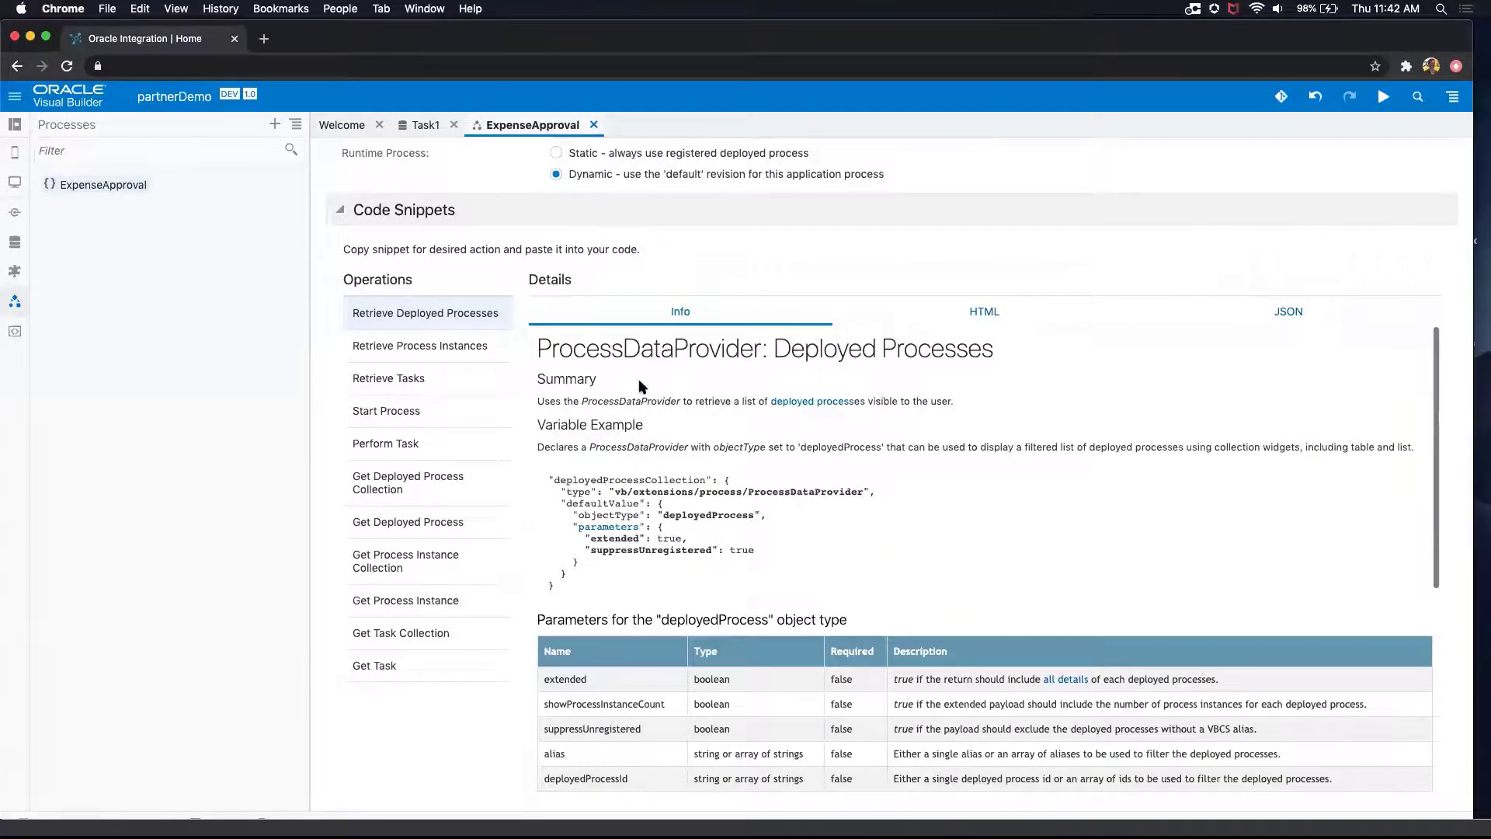
{"action": "scroll", "coordinate": [443, 384], "scroll_direction": "up", "scroll_amount": 3}
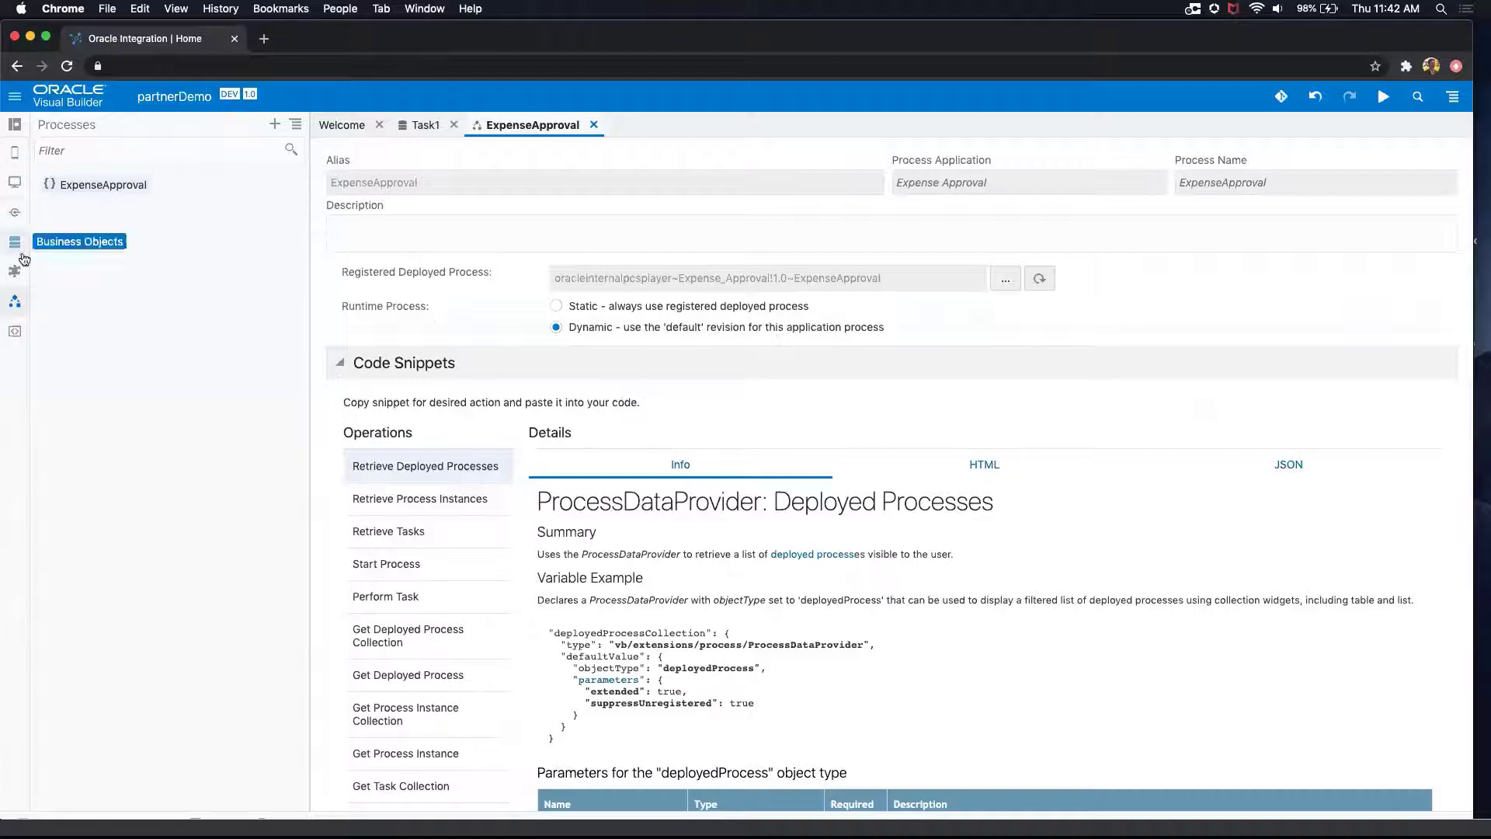
Step: Create a service connection from the Integrations catalog with all endpoints of the samples.oracle.helloworld package
{"action": "left_click", "coordinate": [14, 212]}
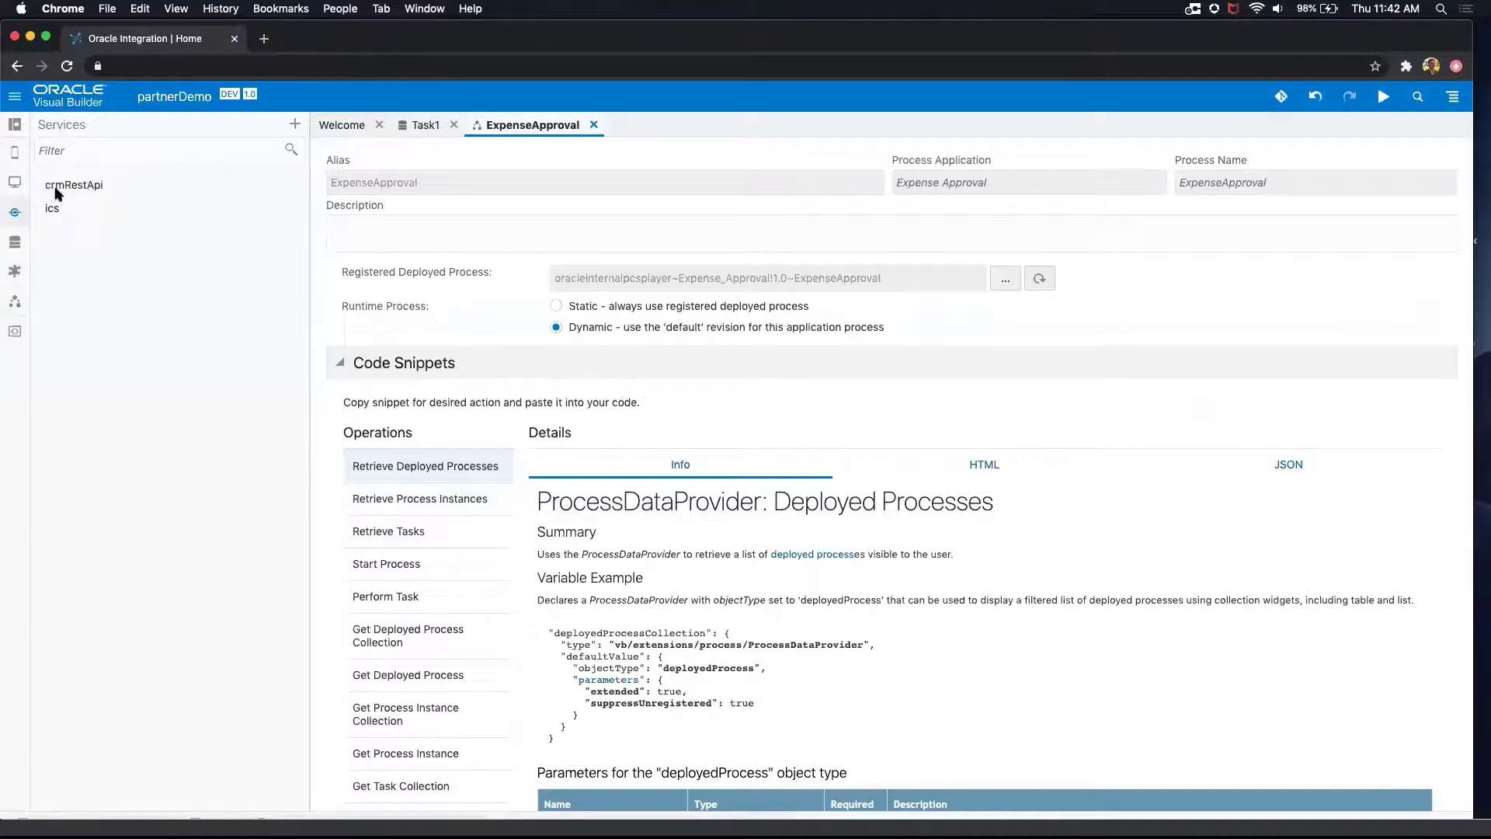
{"action": "left_click", "coordinate": [294, 124]}
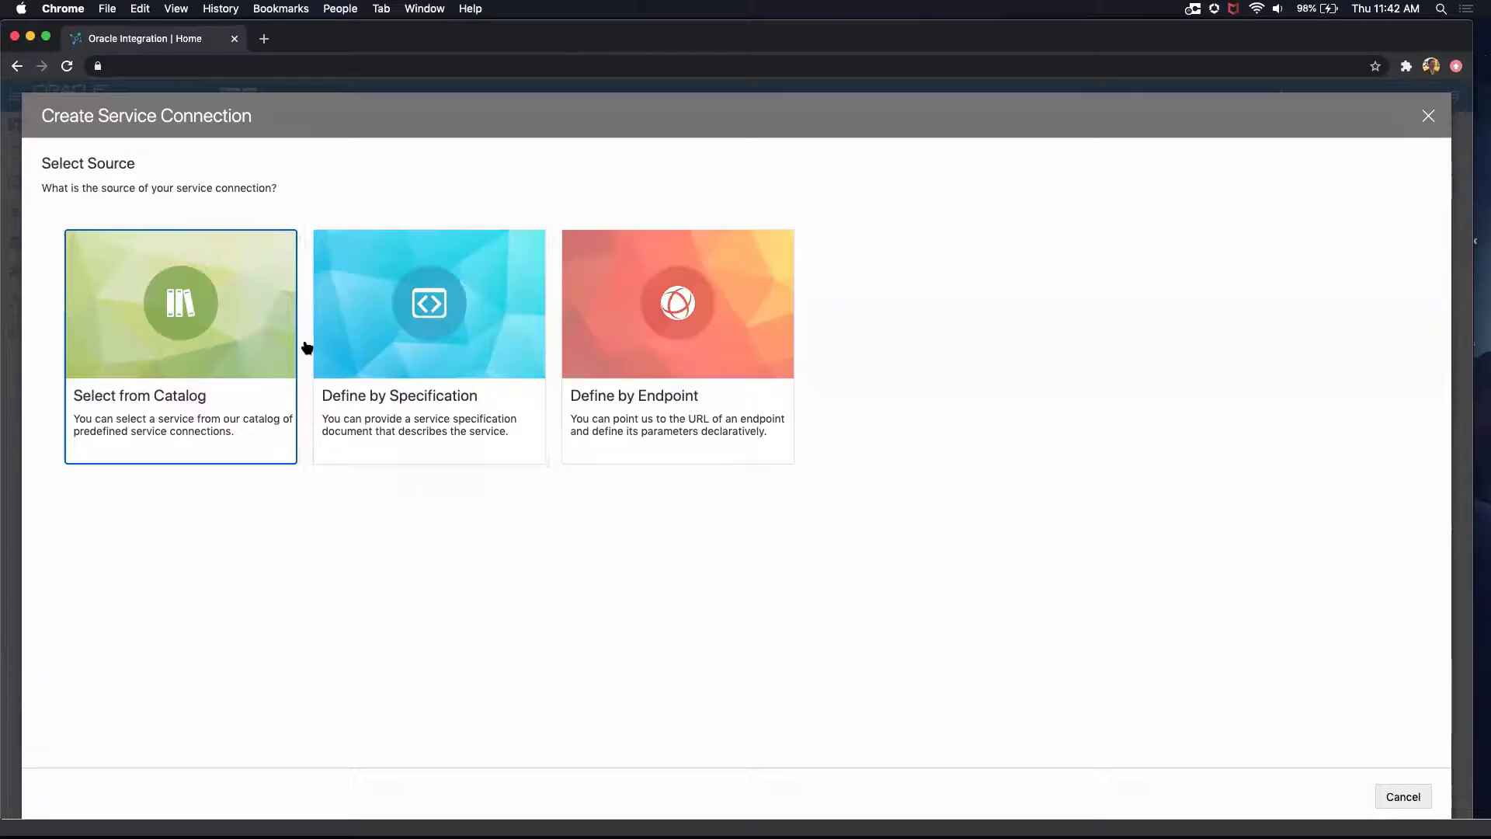
{"action": "left_click", "coordinate": [195, 324]}
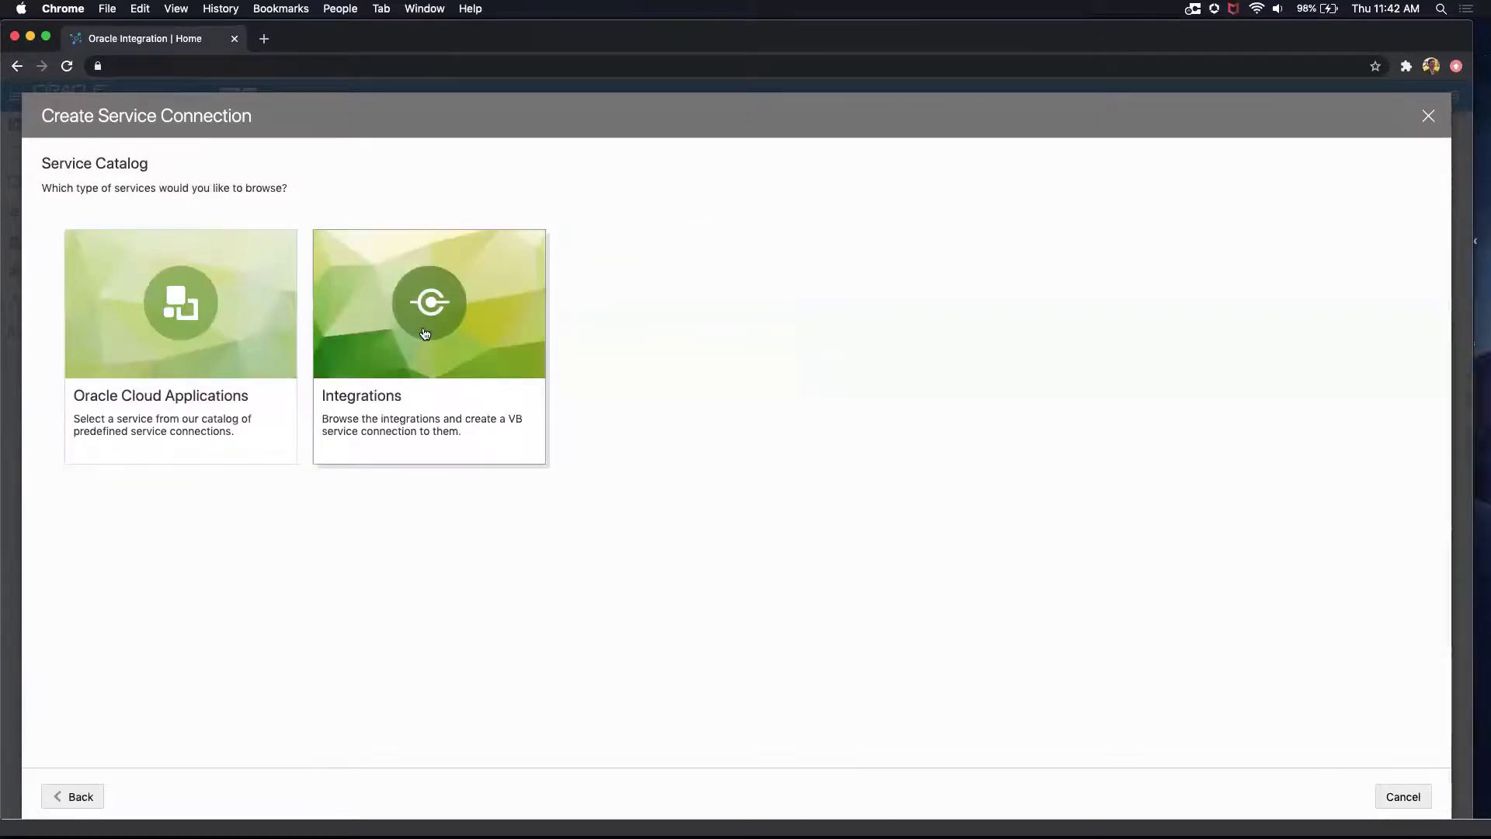
{"action": "left_click", "coordinate": [425, 333]}
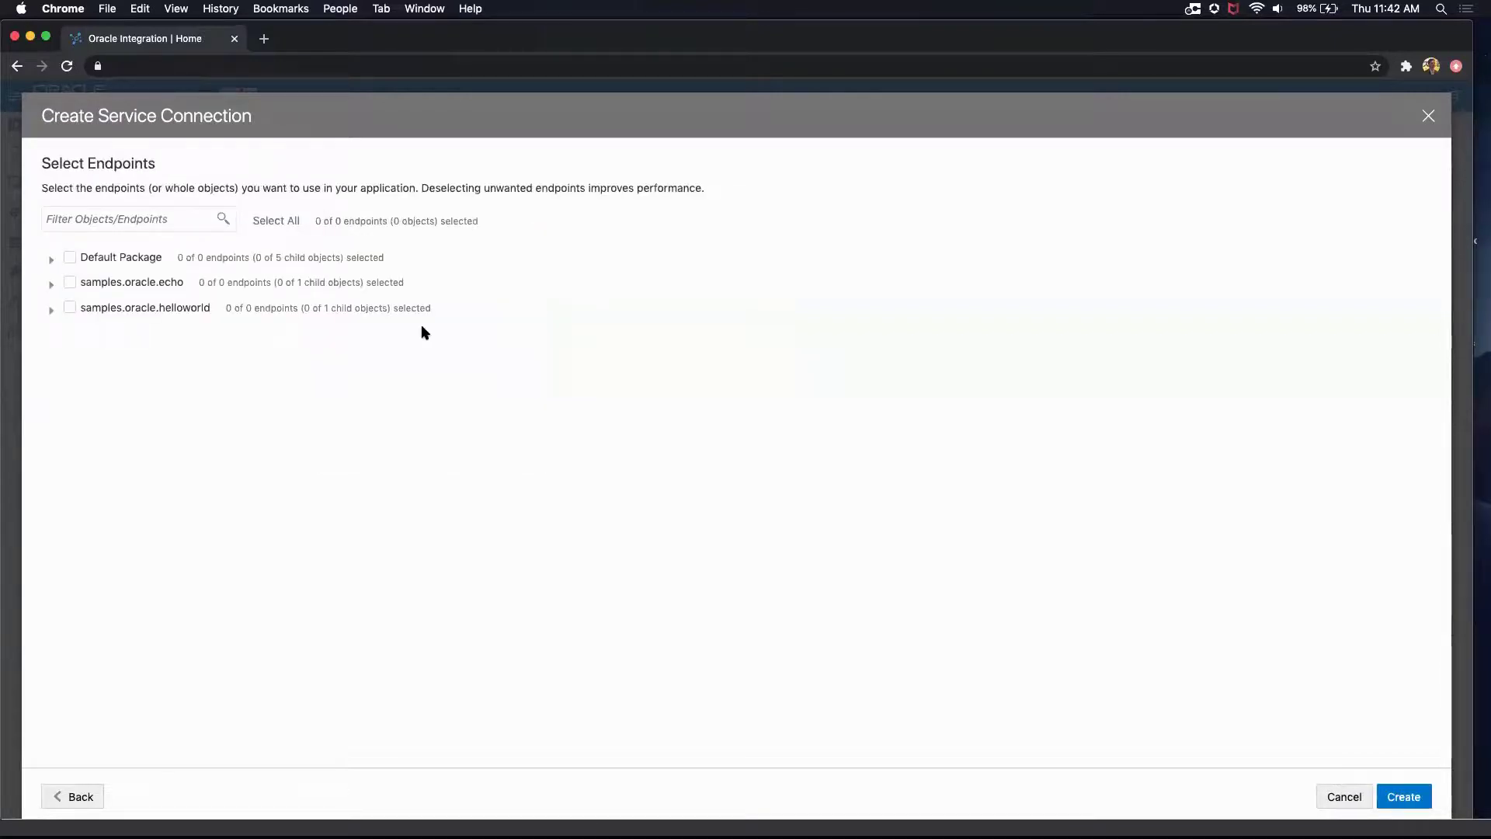
{"action": "left_click", "coordinate": [50, 311]}
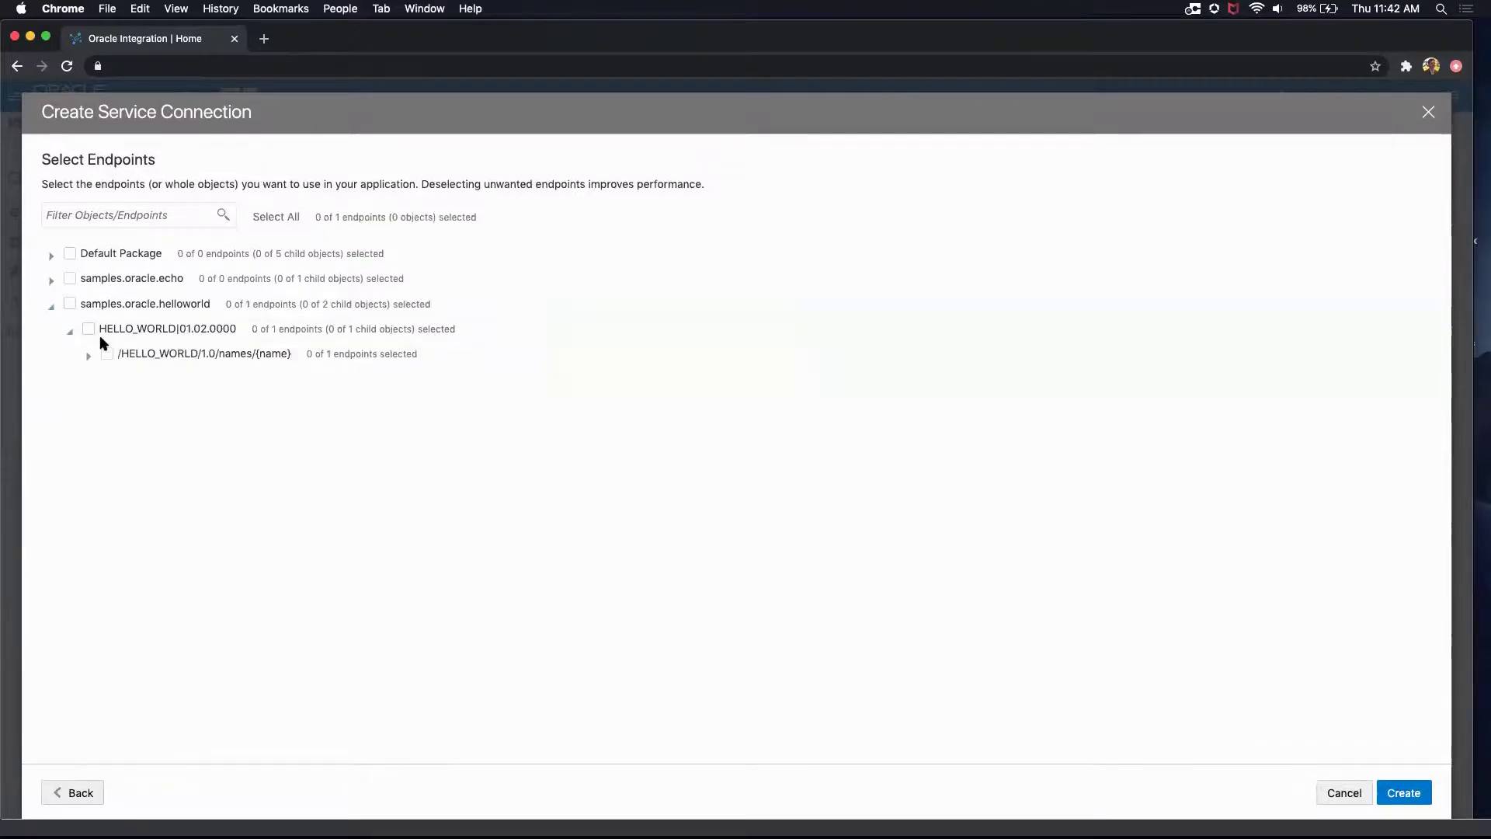
{"action": "left_click", "coordinate": [70, 304]}
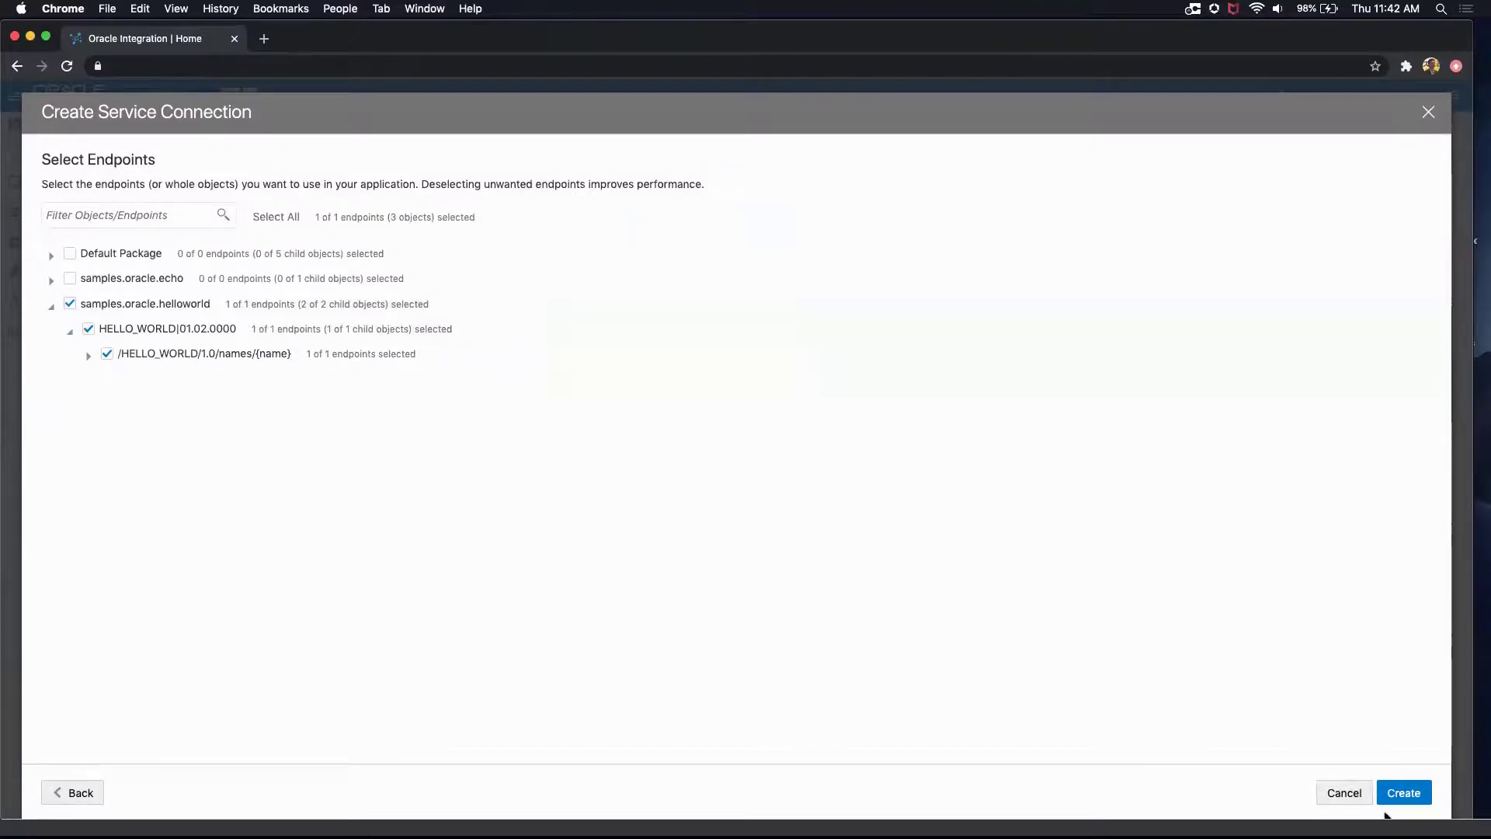
{"action": "left_click", "coordinate": [1399, 794]}
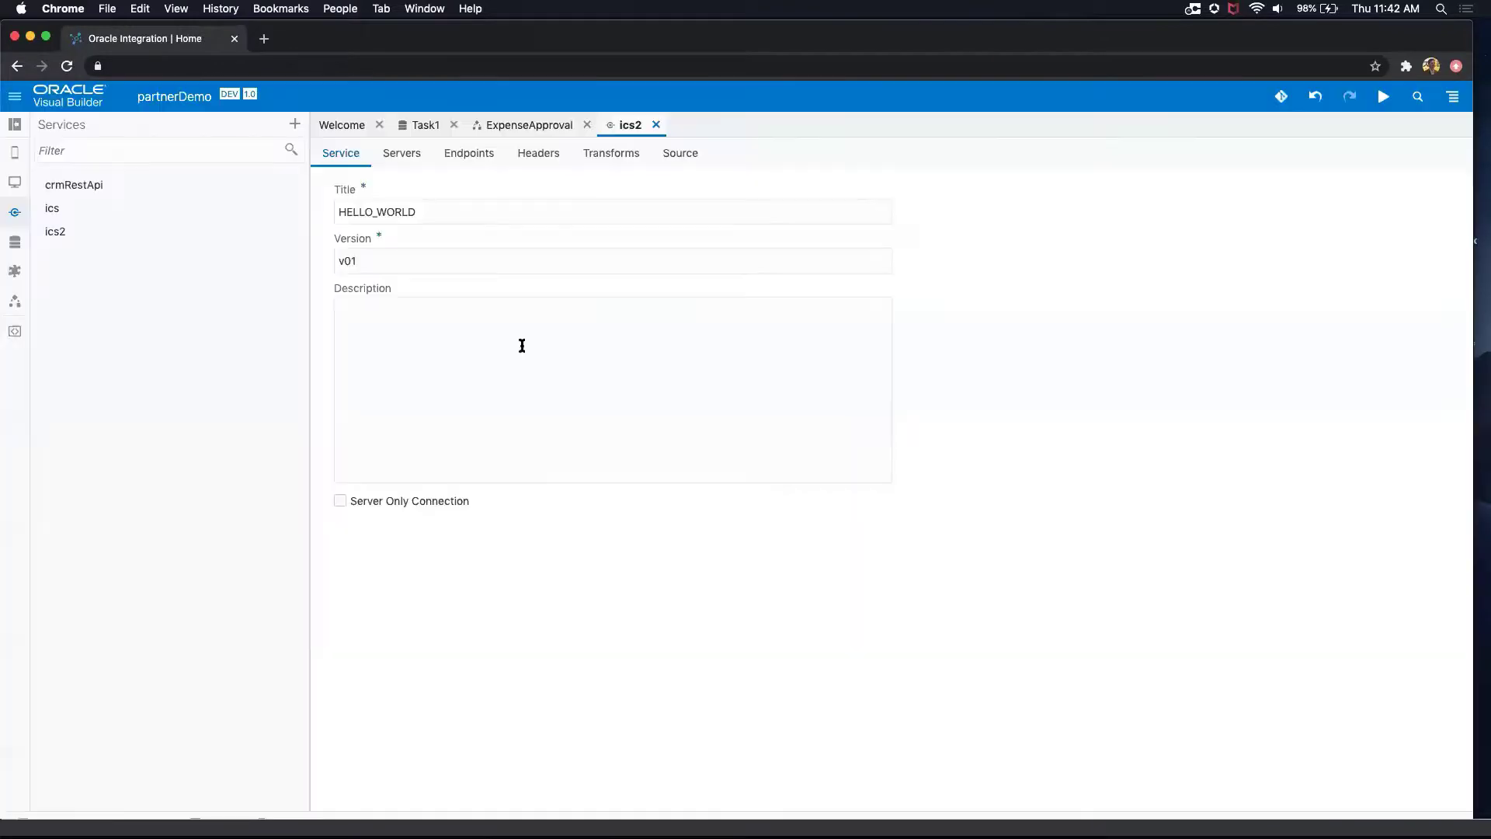
Step: Browse the Oracle Cloud Applications service catalog and look at the endpoint selection for Sales and Service
{"action": "left_click", "coordinate": [294, 124]}
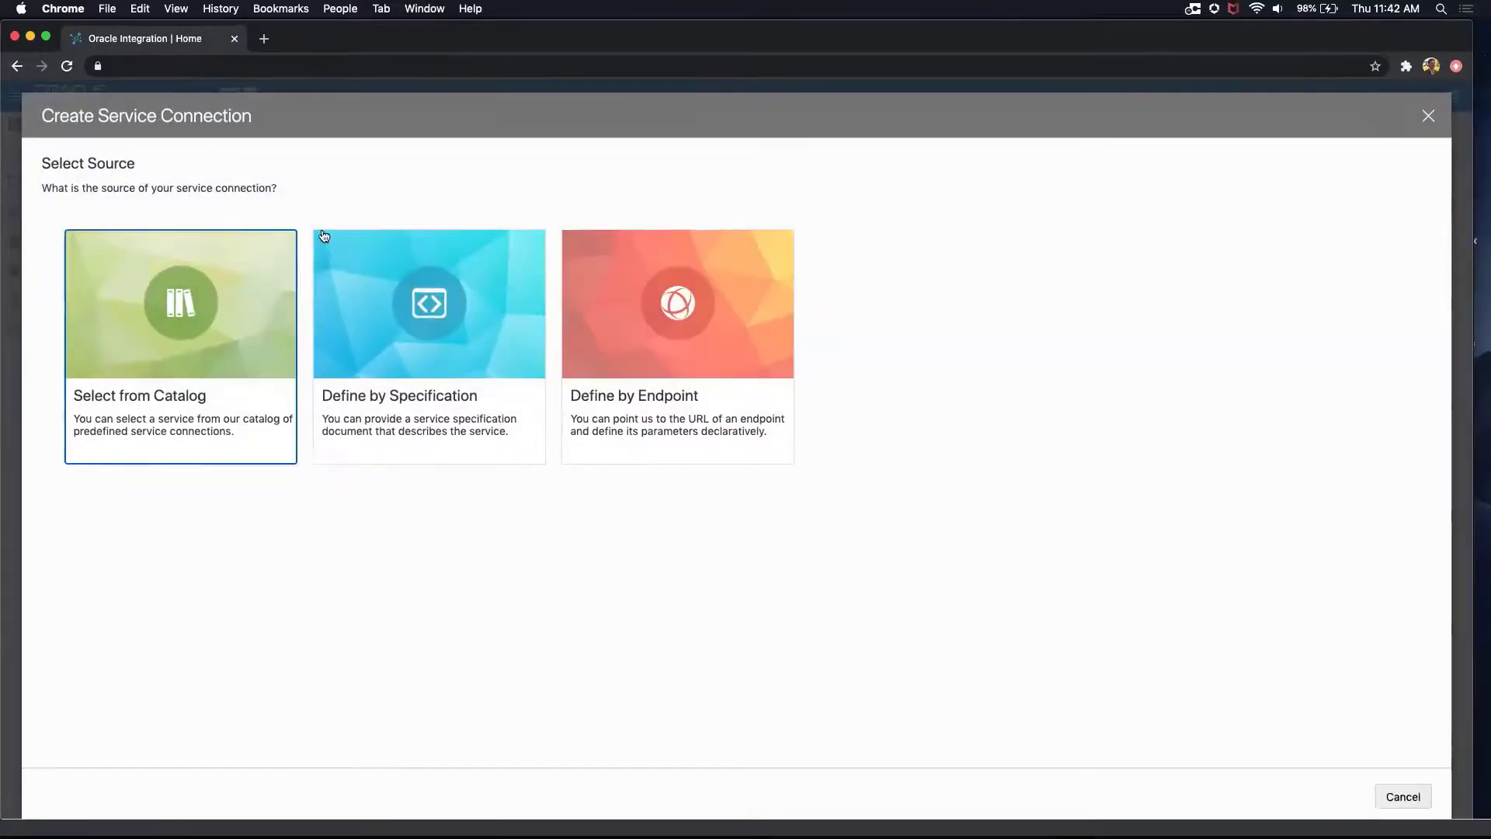
{"action": "left_click", "coordinate": [226, 307]}
{"action": "left_click", "coordinate": [191, 309]}
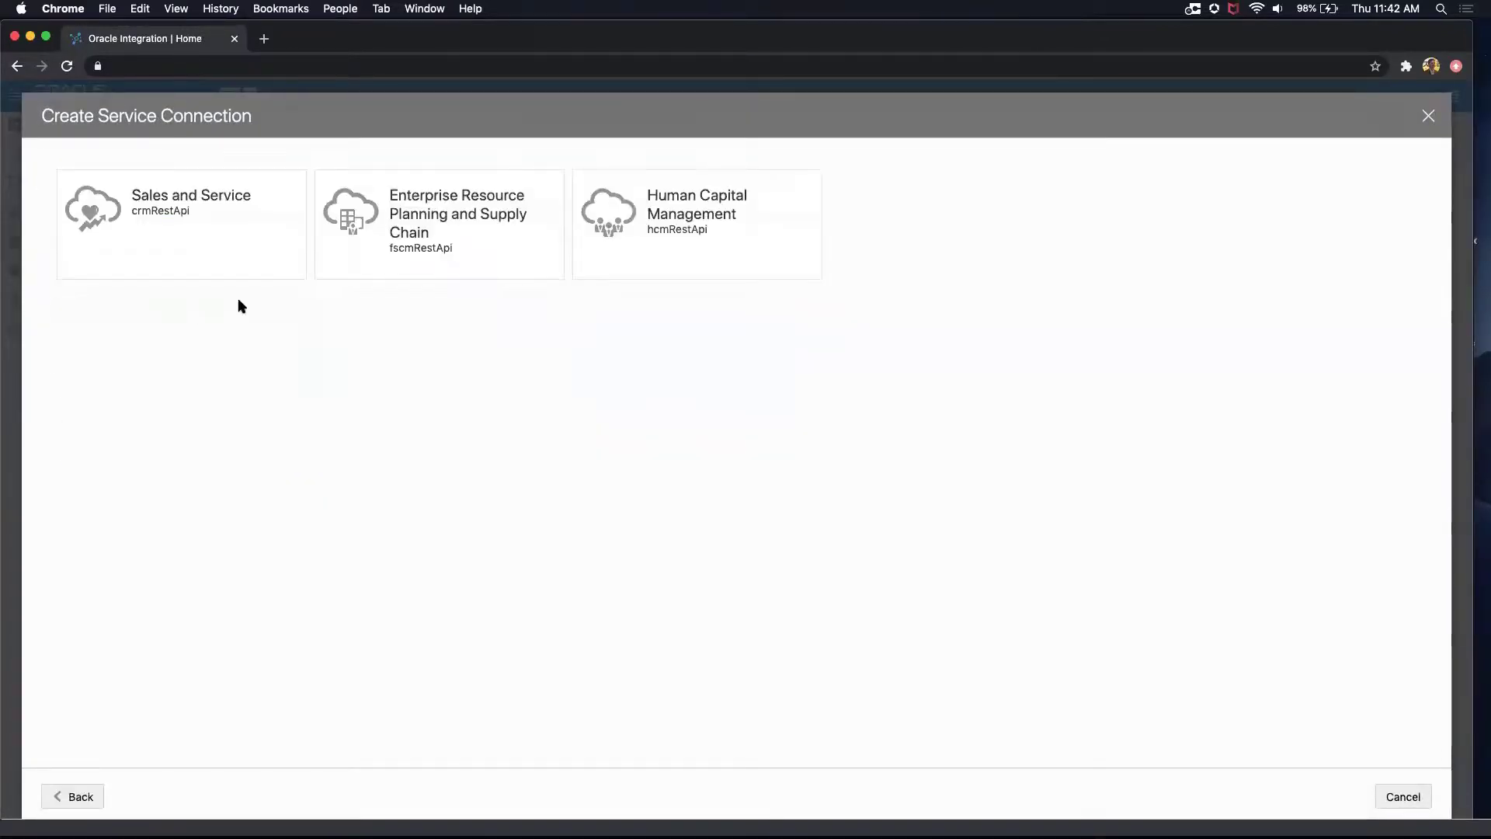
{"action": "left_click", "coordinate": [194, 217]}
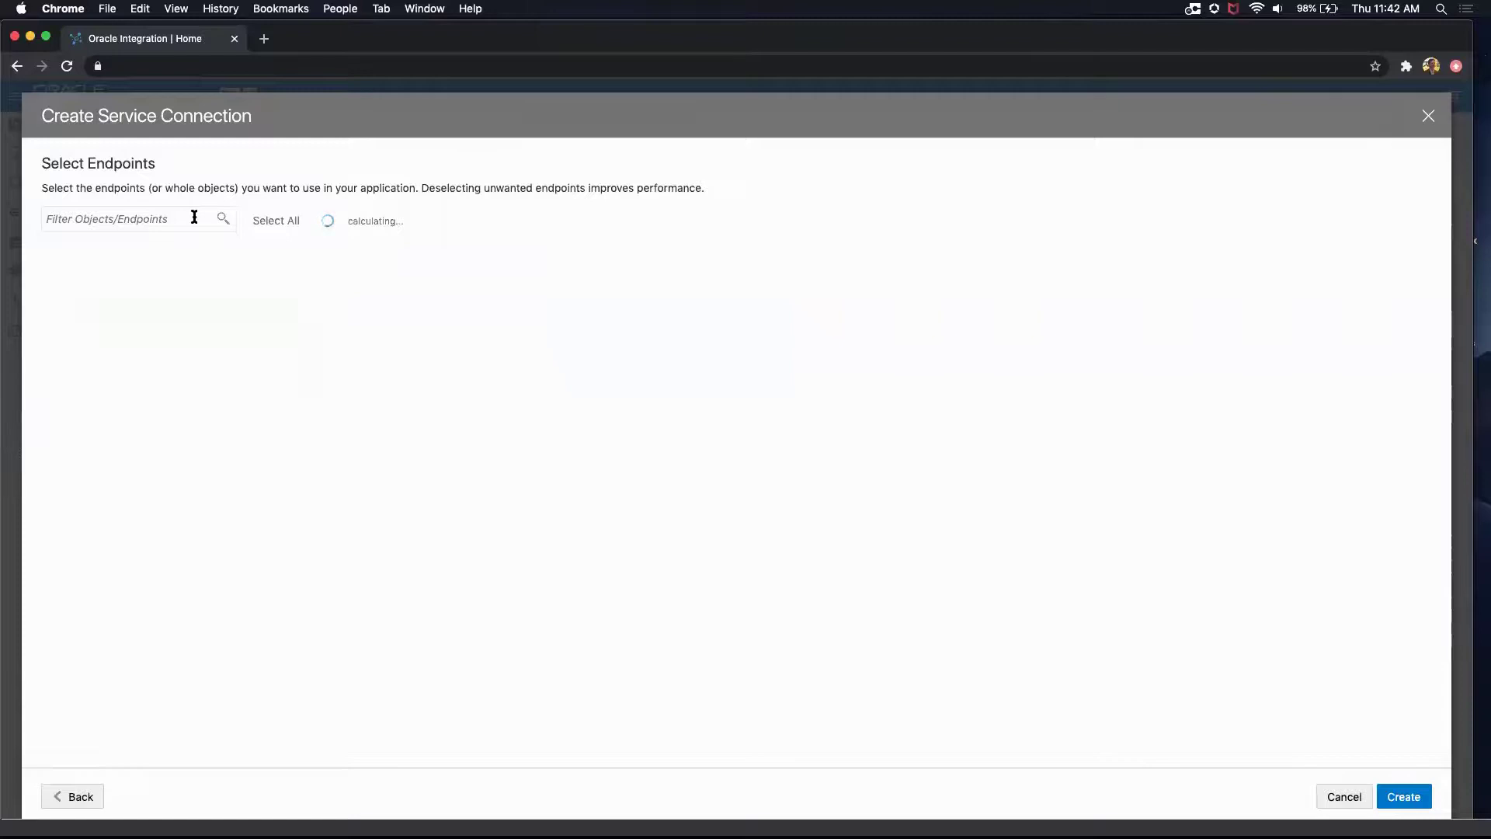
{"action": "left_click", "coordinate": [1351, 796]}
Step: Review the crmRestApi service's endpoints and check the option for adding further endpoints from the original service
{"action": "left_click", "coordinate": [87, 188]}
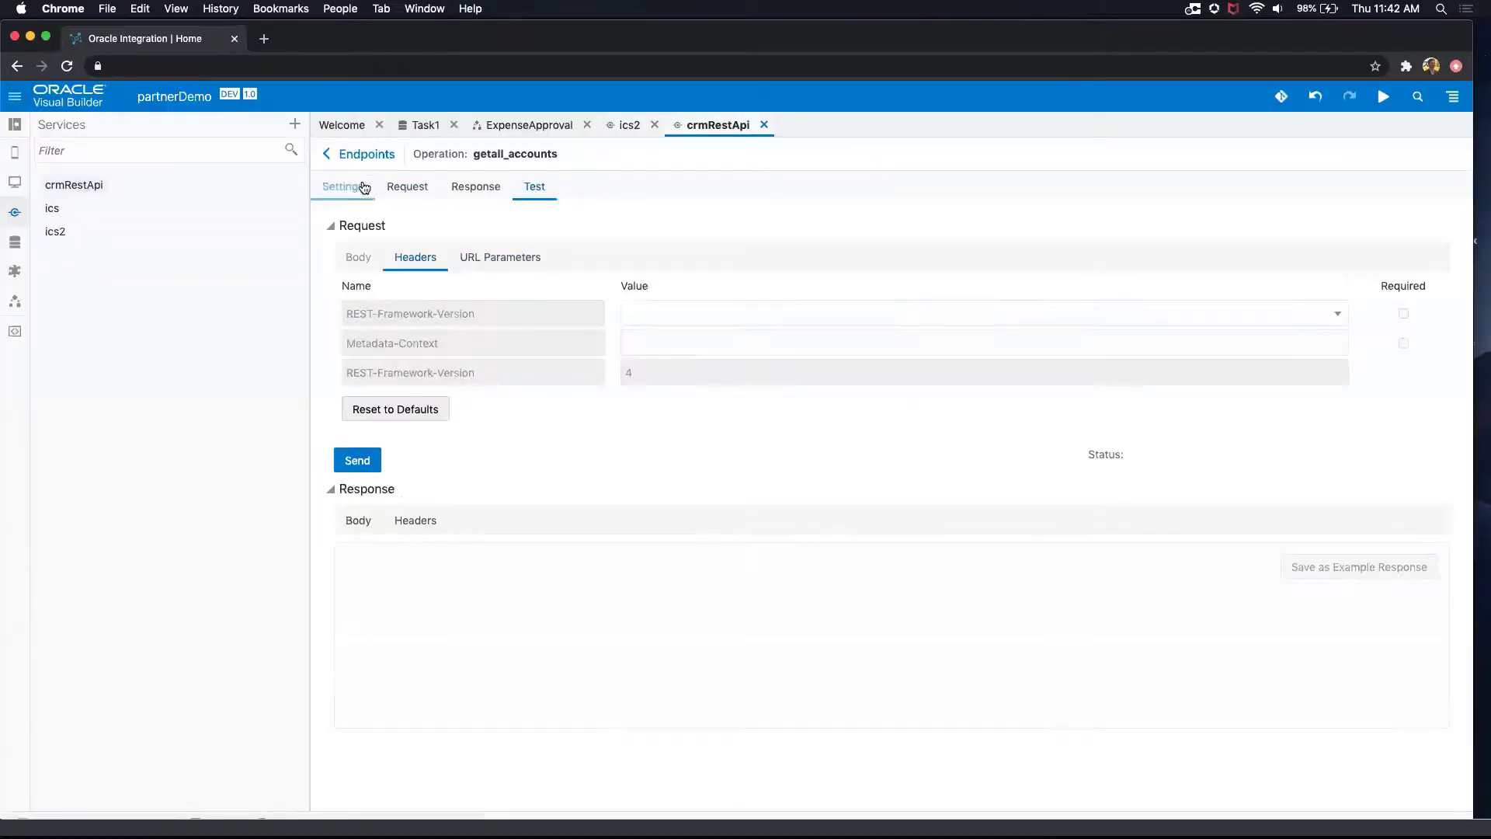
{"action": "left_click", "coordinate": [370, 156]}
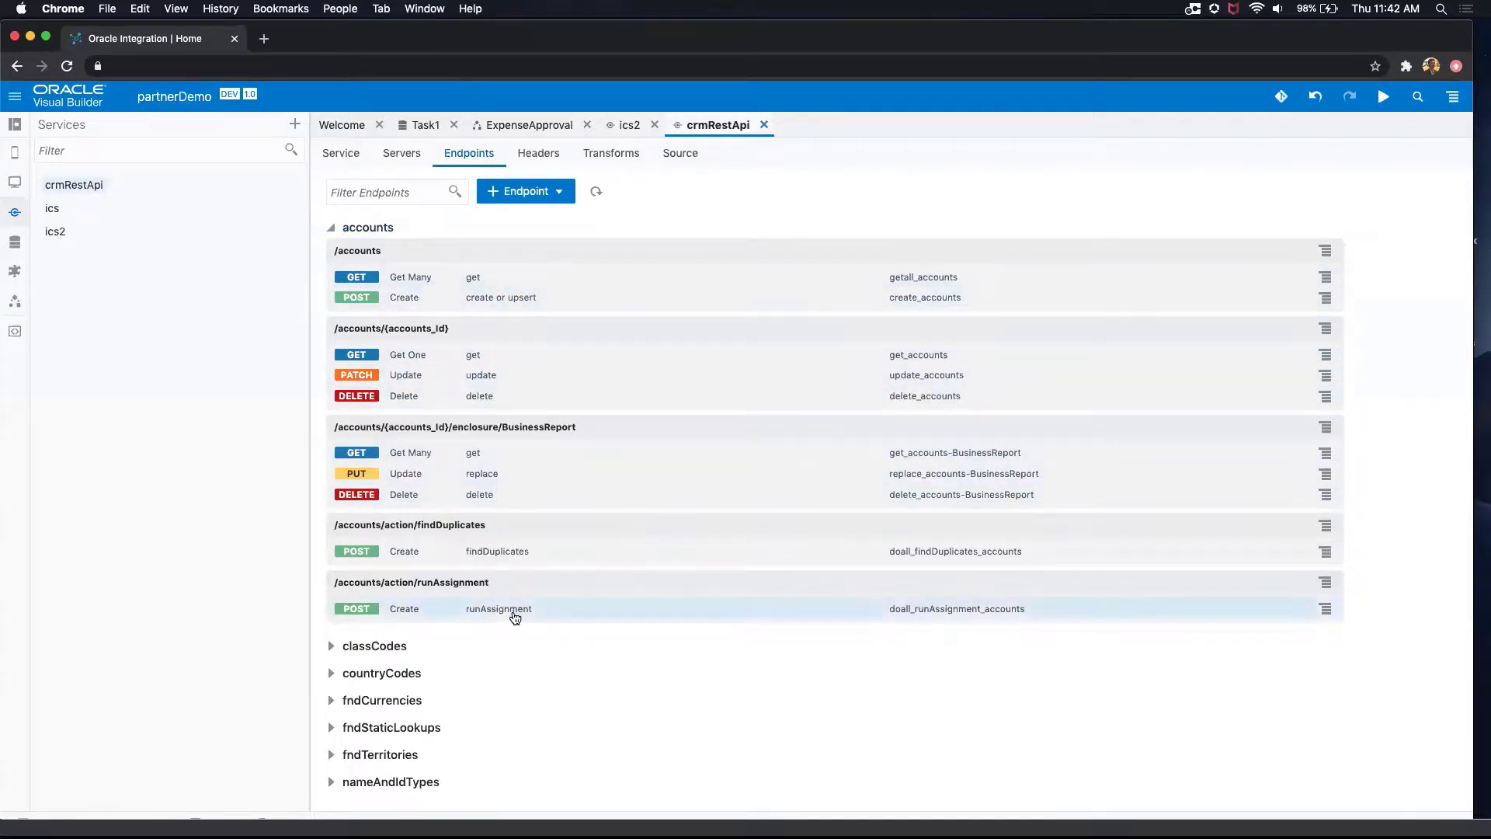
{"action": "scroll", "coordinate": [504, 616], "scroll_direction": "down", "scroll_amount": 2}
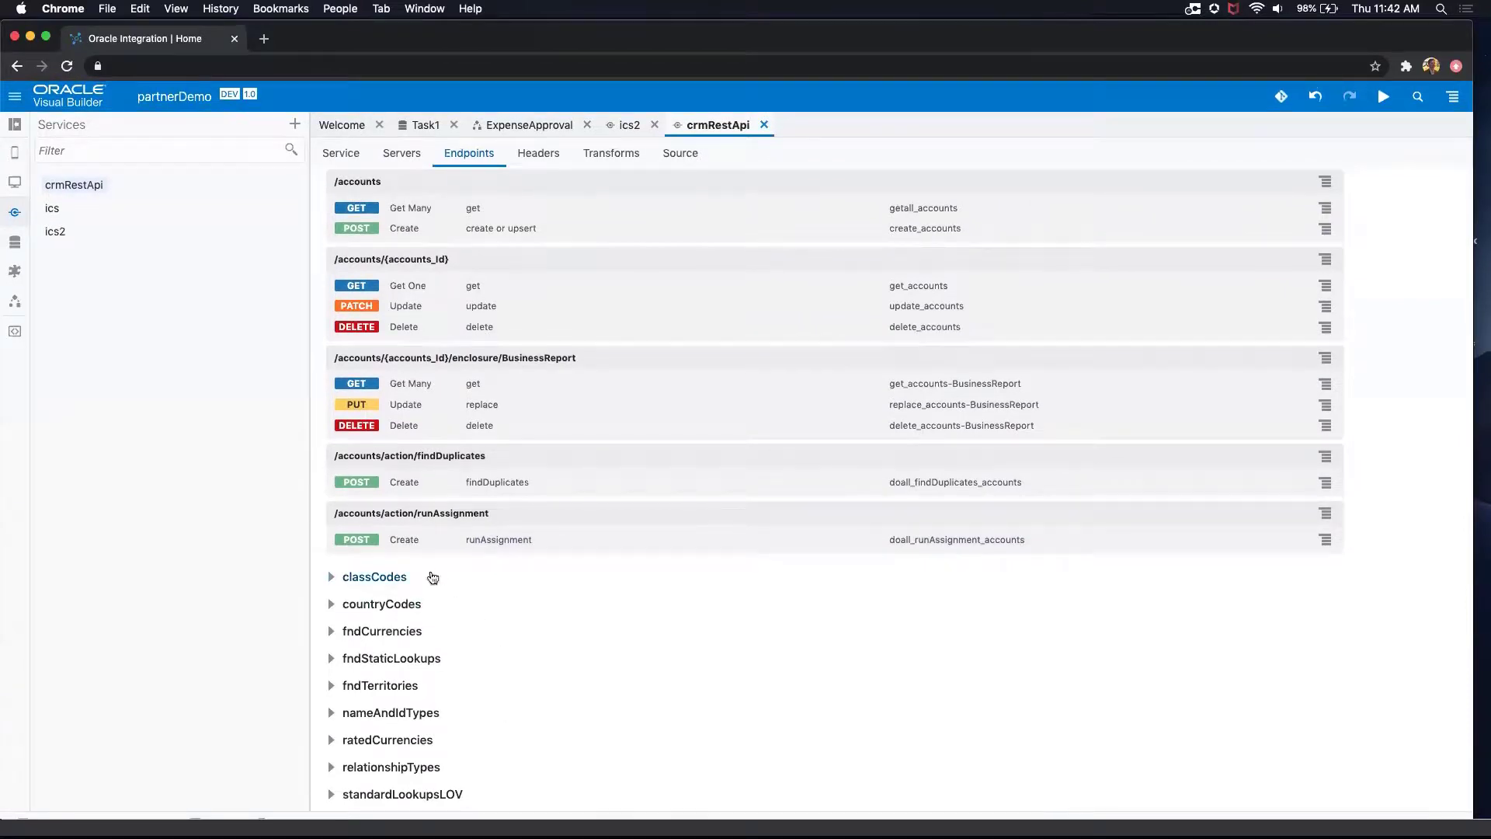
{"action": "scroll", "coordinate": [390, 602], "scroll_direction": "up", "scroll_amount": 2}
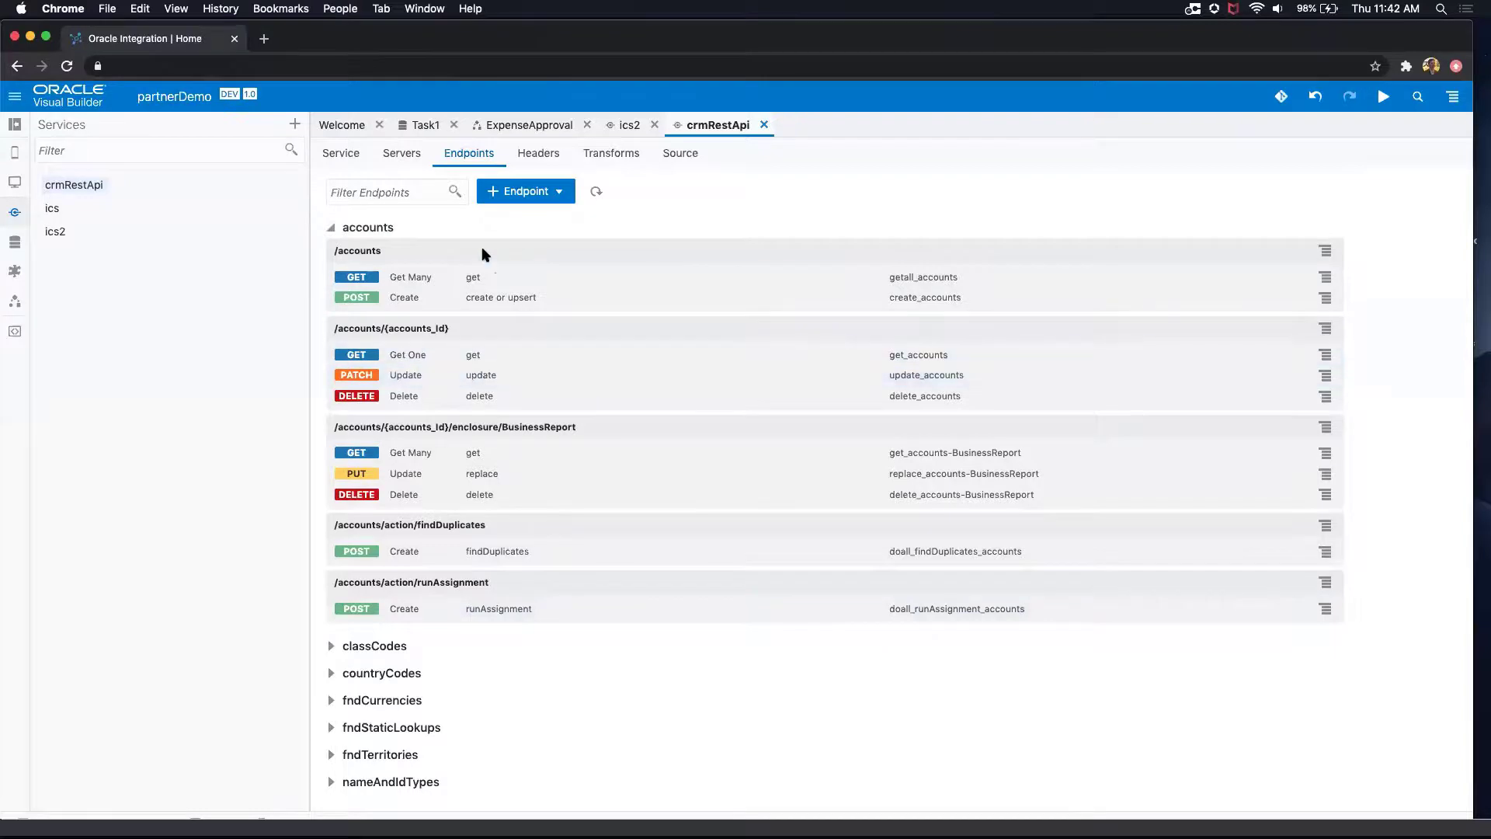
{"action": "scroll", "coordinate": [475, 249], "scroll_direction": "down", "scroll_amount": 1}
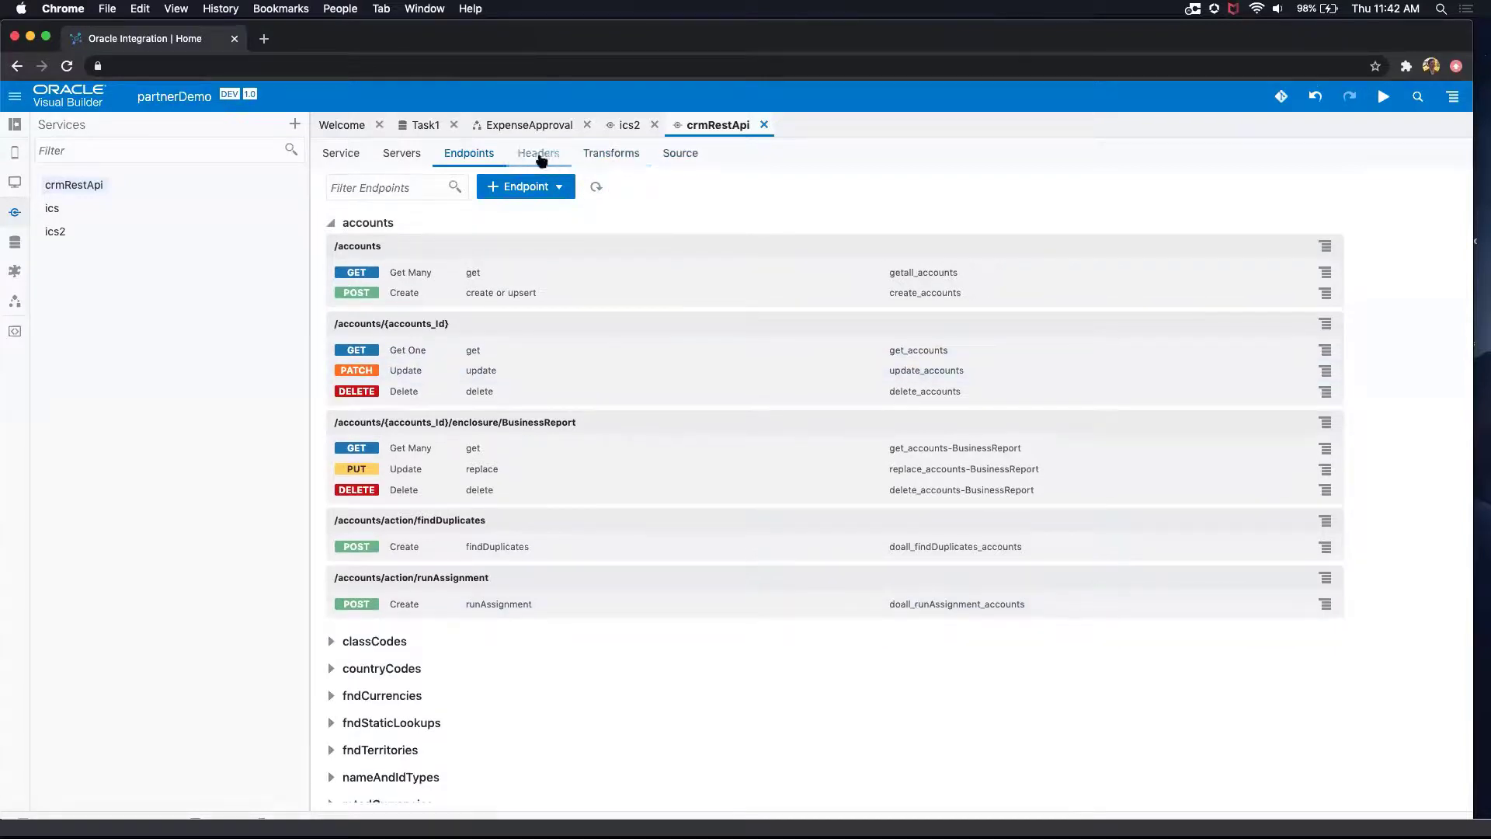
{"action": "left_click", "coordinate": [522, 191]}
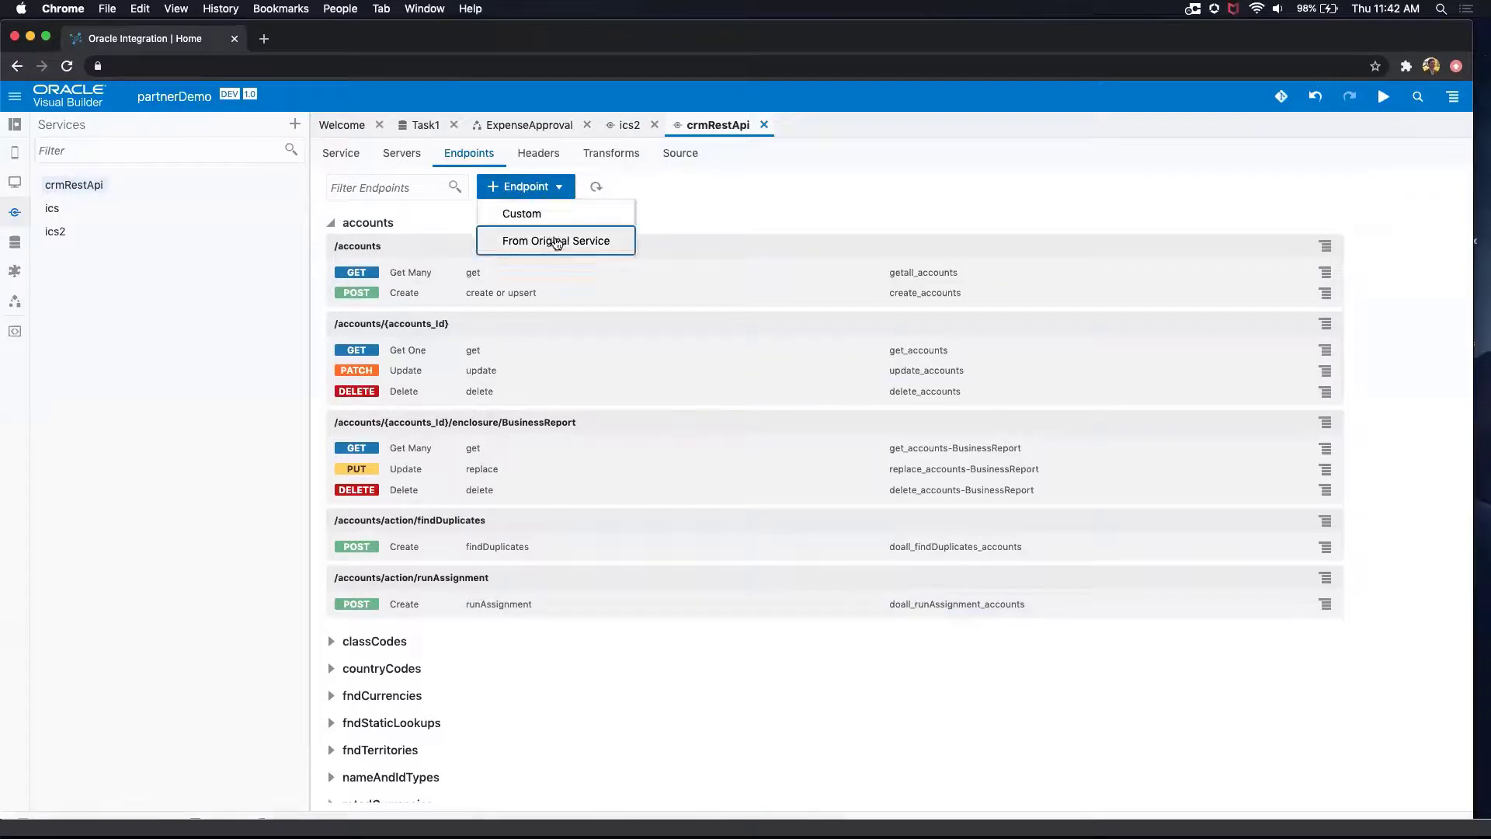
{"action": "left_click", "coordinate": [556, 242]}
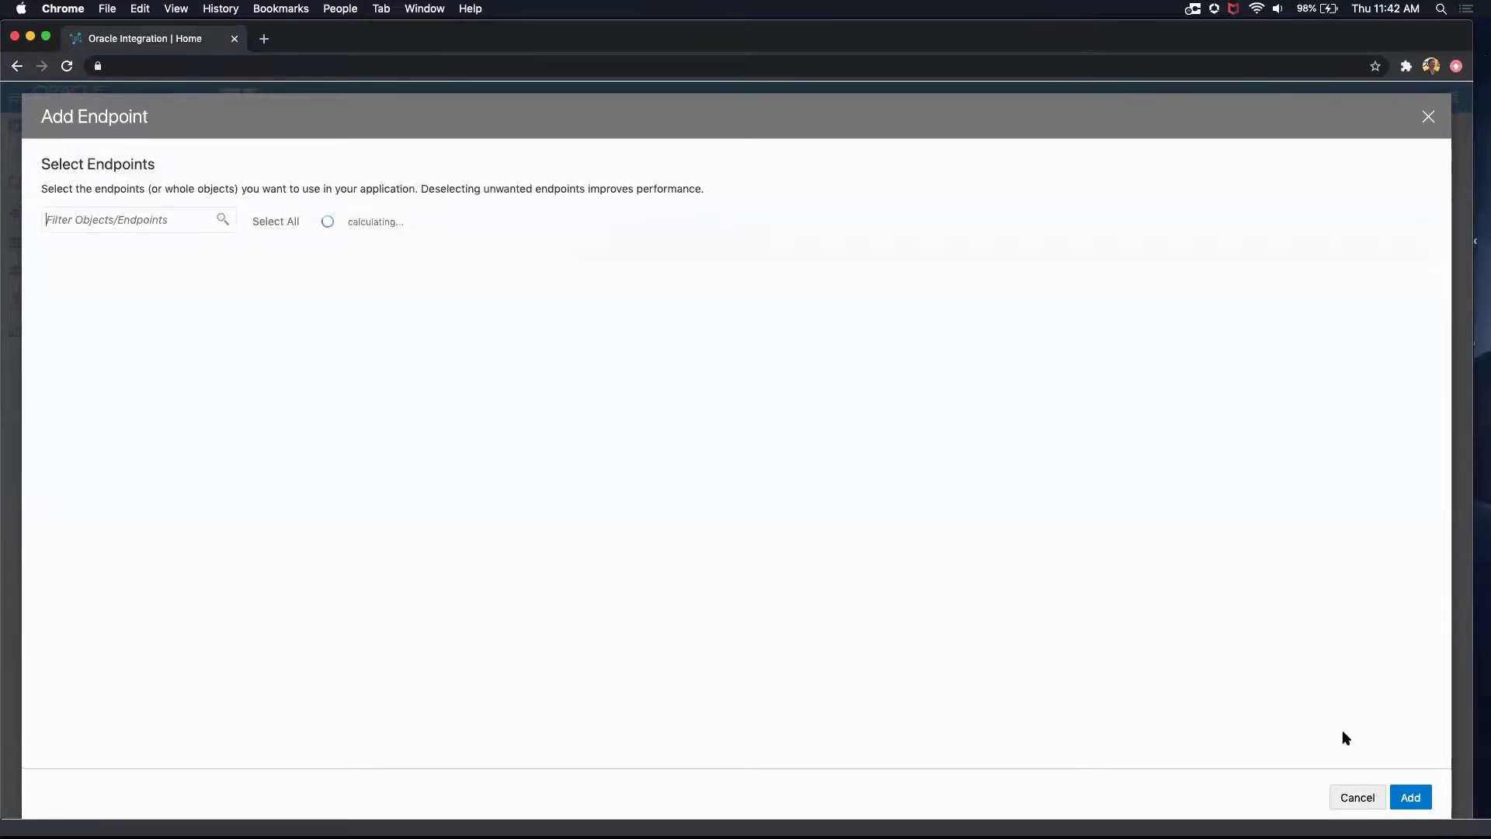
{"action": "left_click", "coordinate": [1365, 802]}
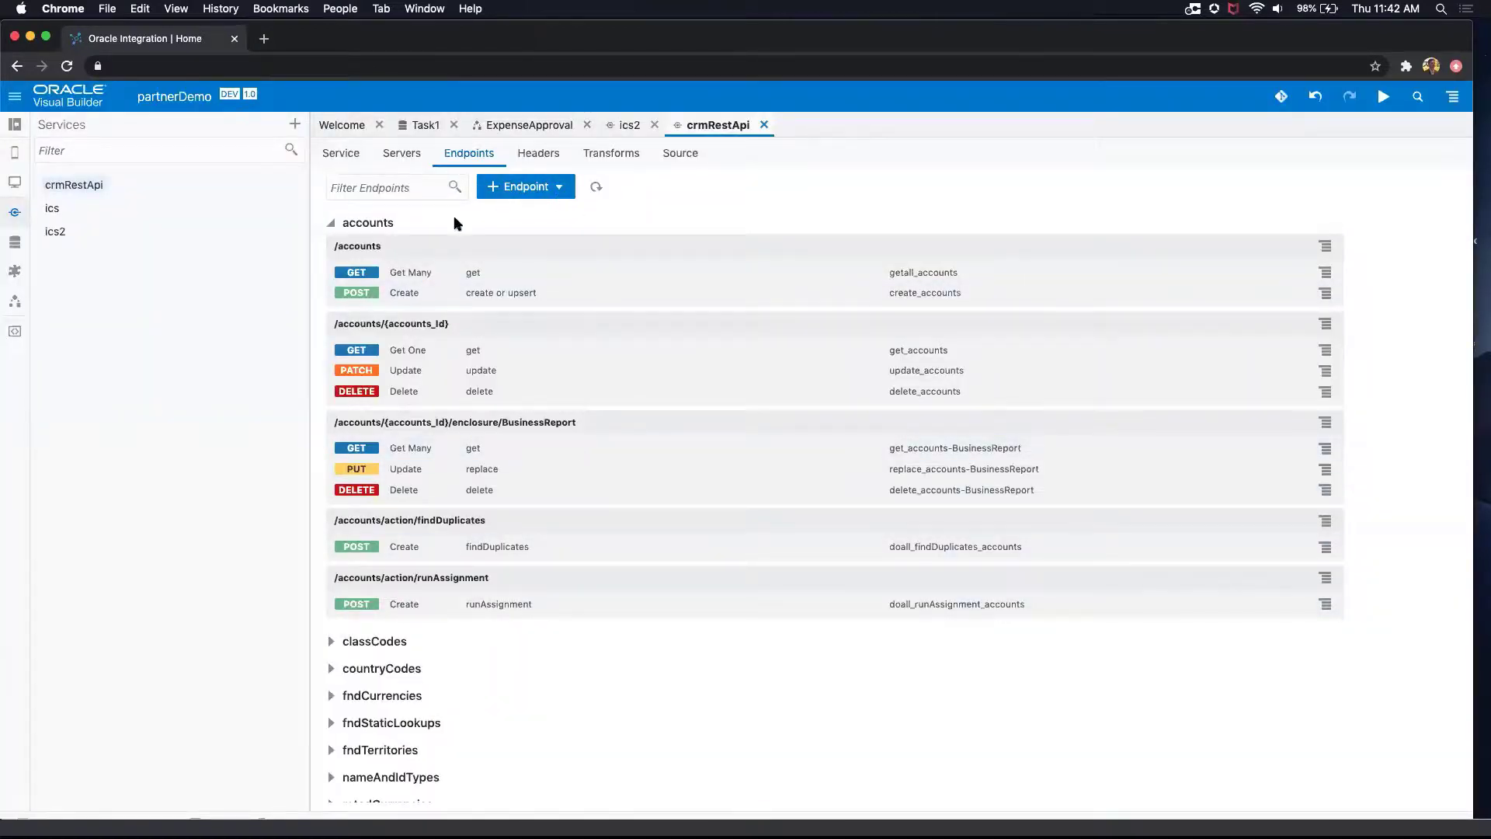
Step: Review the getall_accounts endpoint's settings, request headers, query parameters, response and test page
{"action": "left_click", "coordinate": [395, 274]}
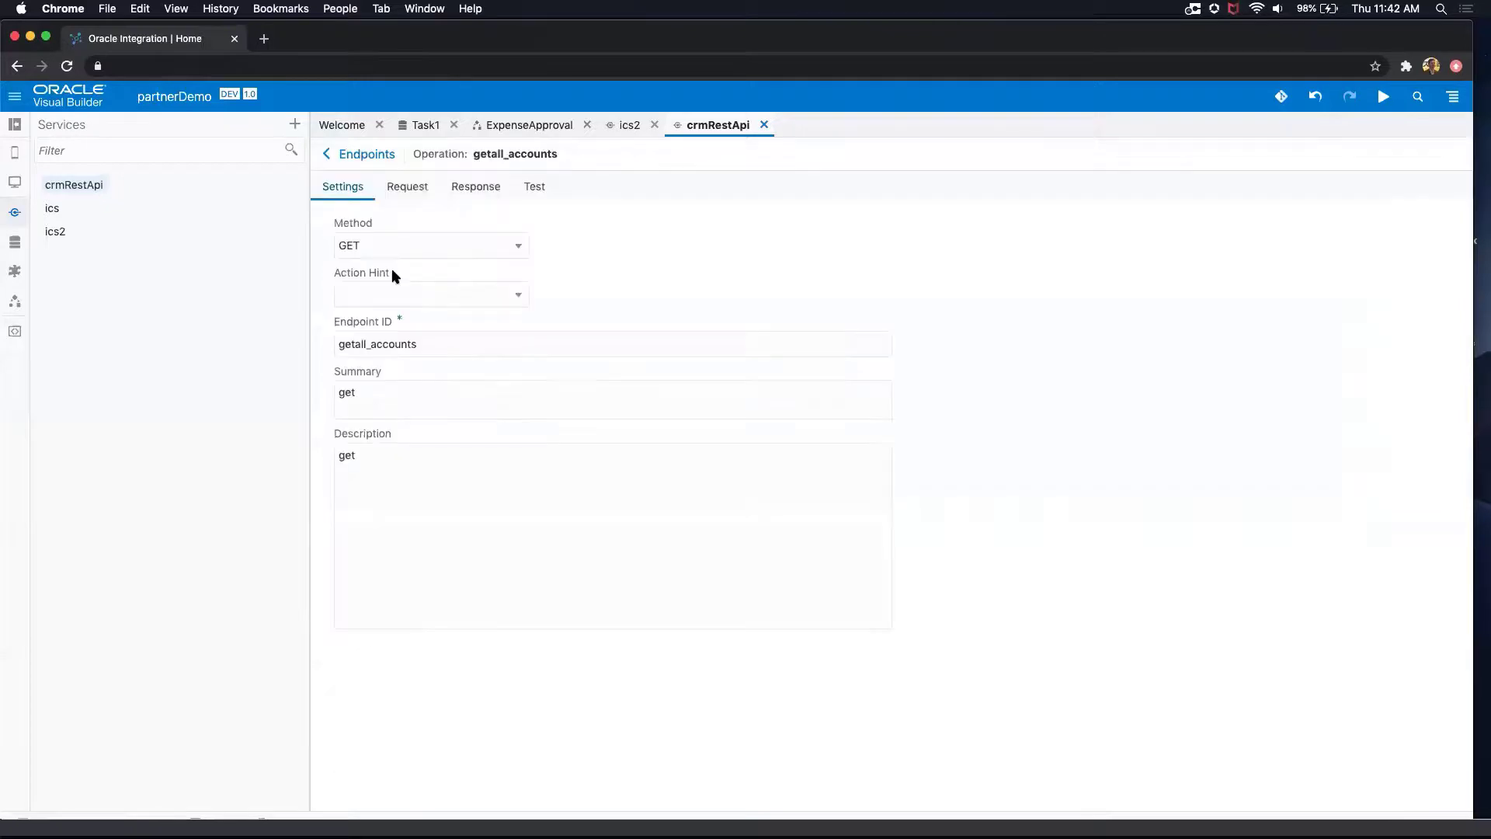
{"action": "left_click", "coordinate": [415, 196]}
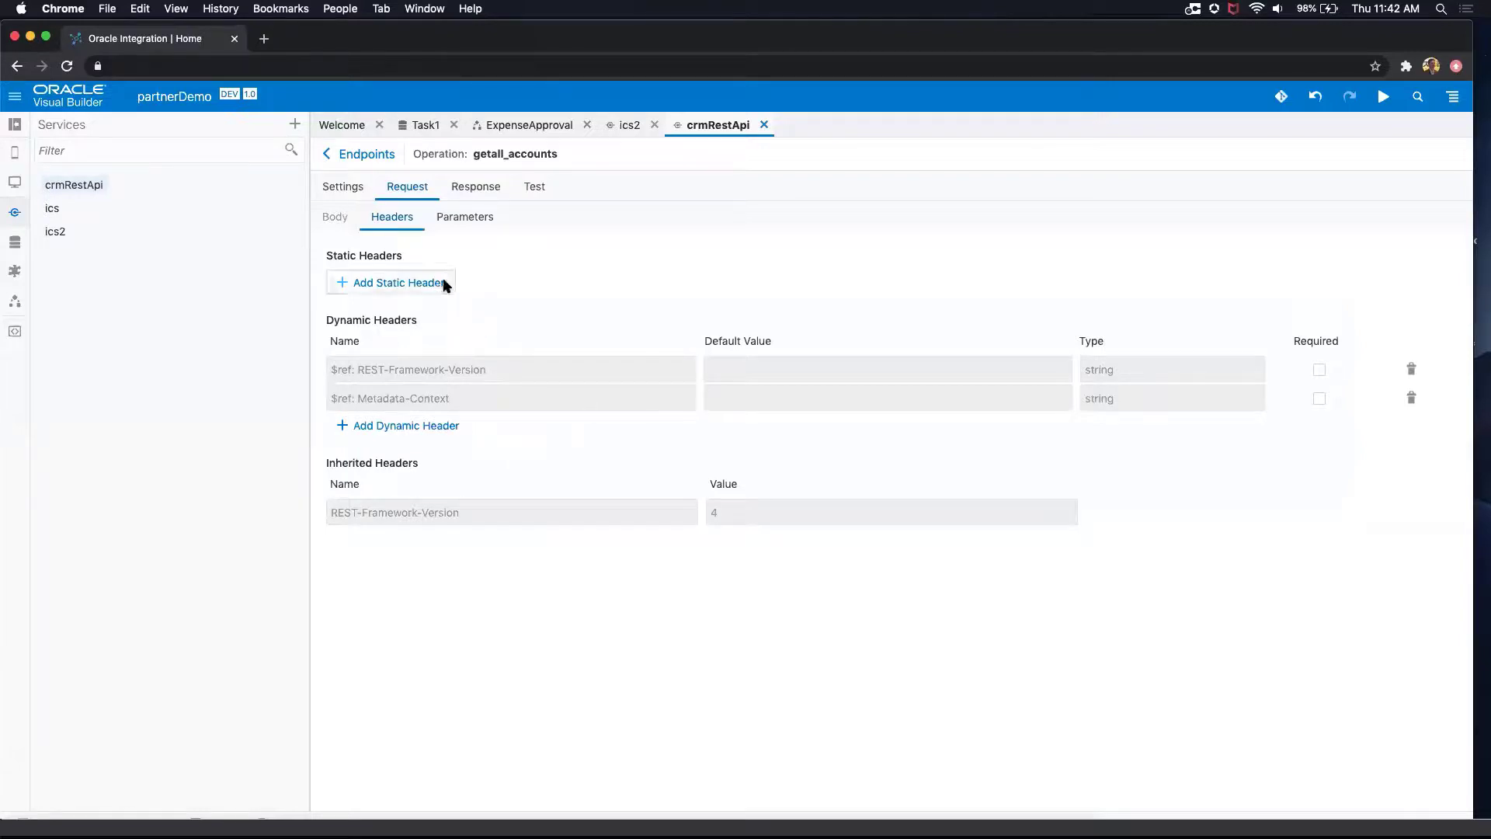
{"action": "left_click", "coordinate": [476, 223]}
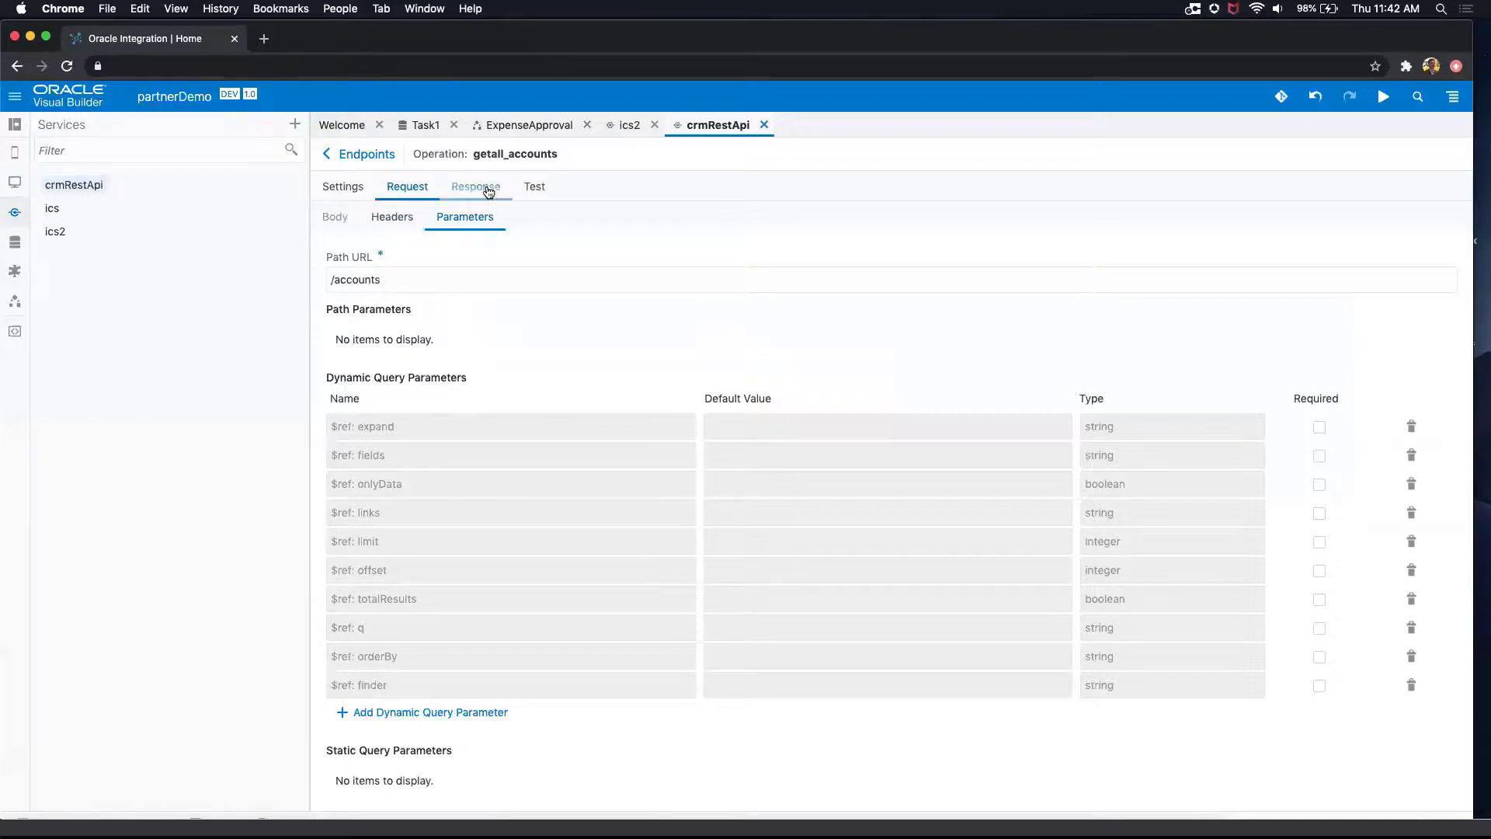
{"action": "left_click", "coordinate": [488, 191]}
{"action": "left_click", "coordinate": [535, 191]}
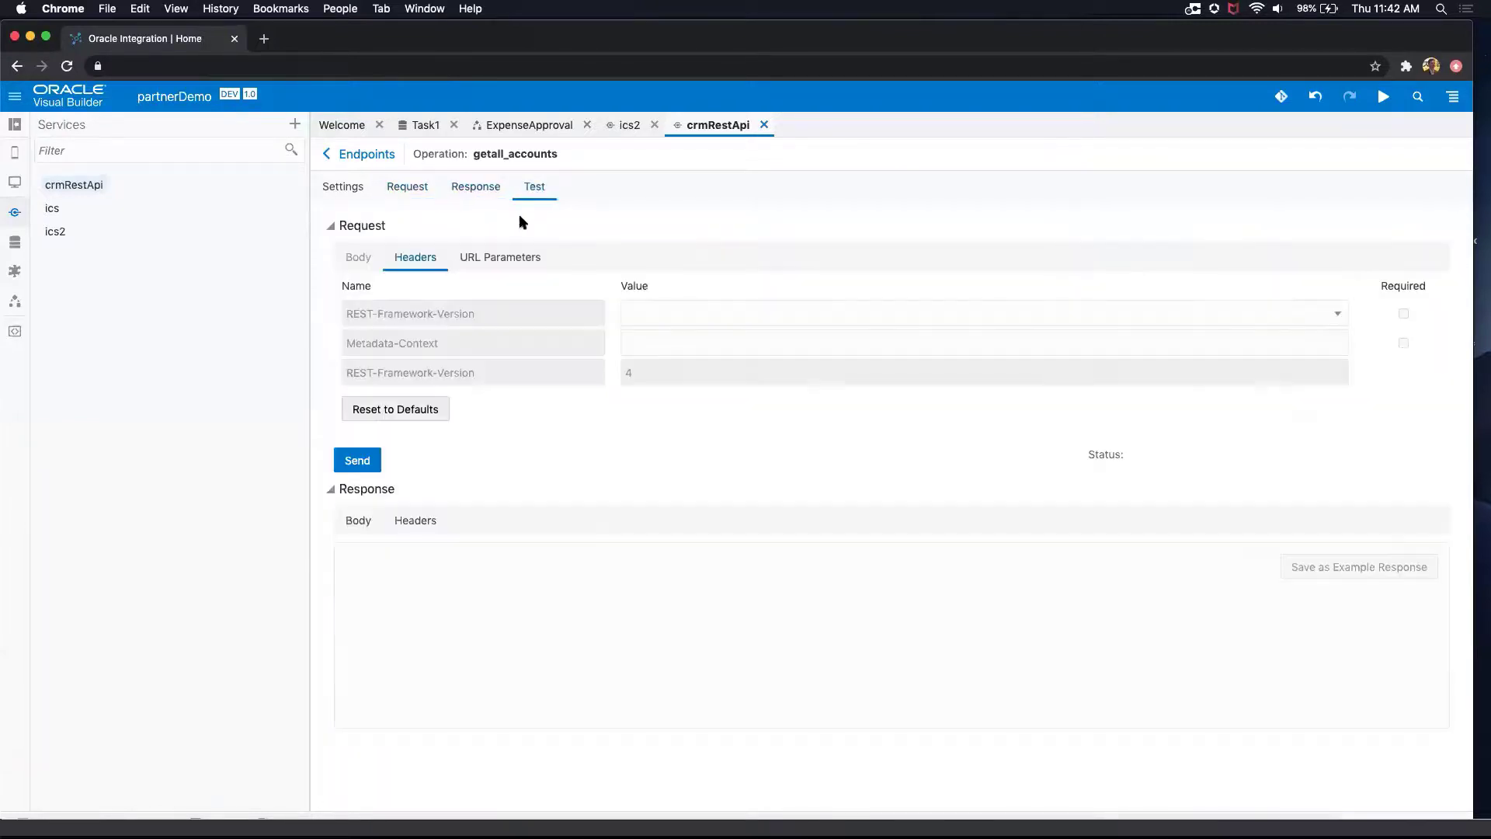
Step: Send a test request to the getall_accounts endpoint and examine the returned body and the example response page
{"action": "left_click", "coordinate": [357, 460]}
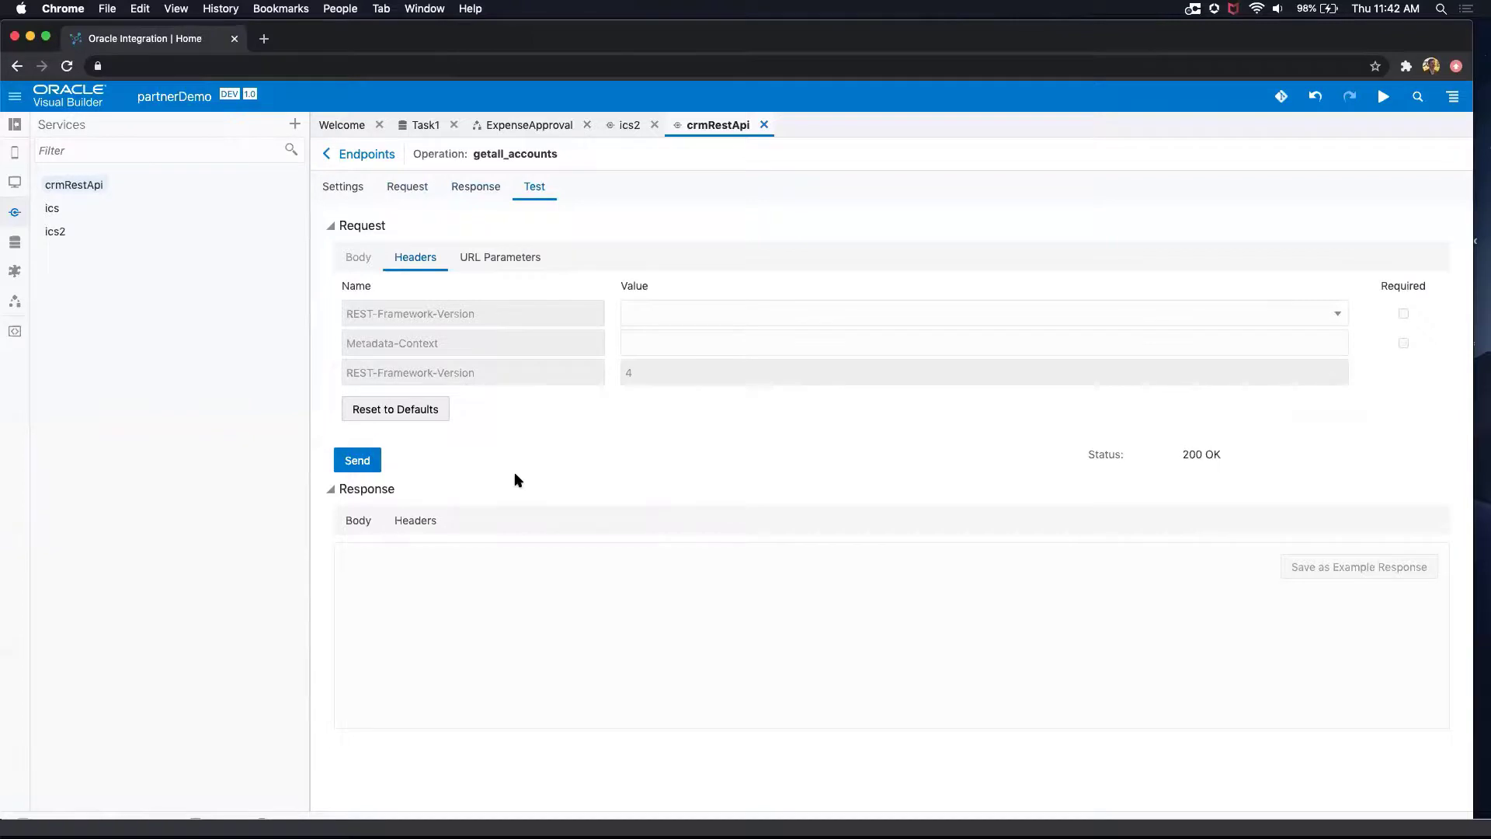
{"action": "scroll", "coordinate": [582, 607], "scroll_direction": "down", "scroll_amount": 1}
{"action": "scroll", "coordinate": [582, 608], "scroll_direction": "down", "scroll_amount": 10}
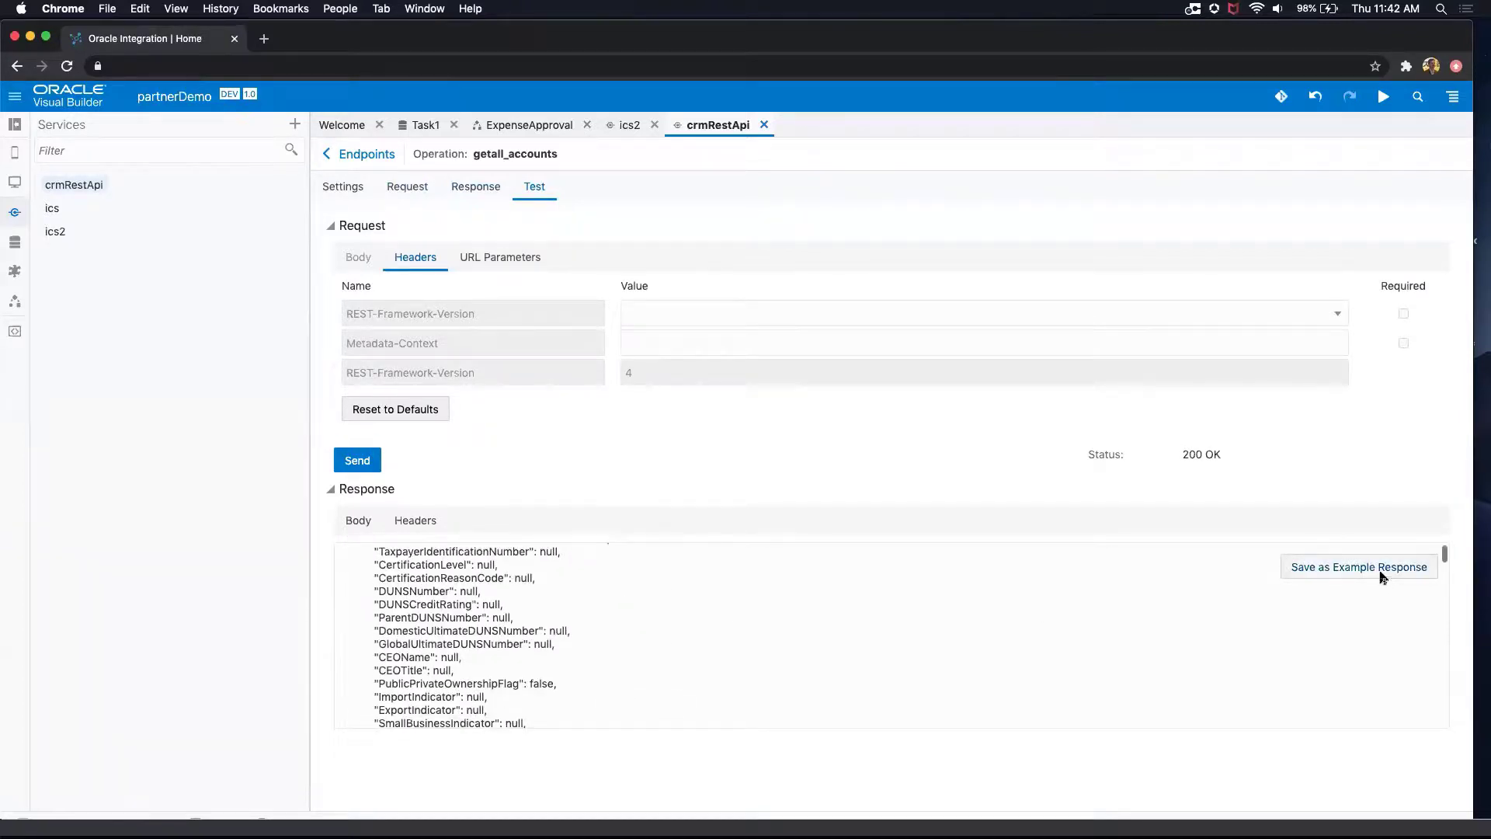
{"action": "left_click", "coordinate": [484, 195]}
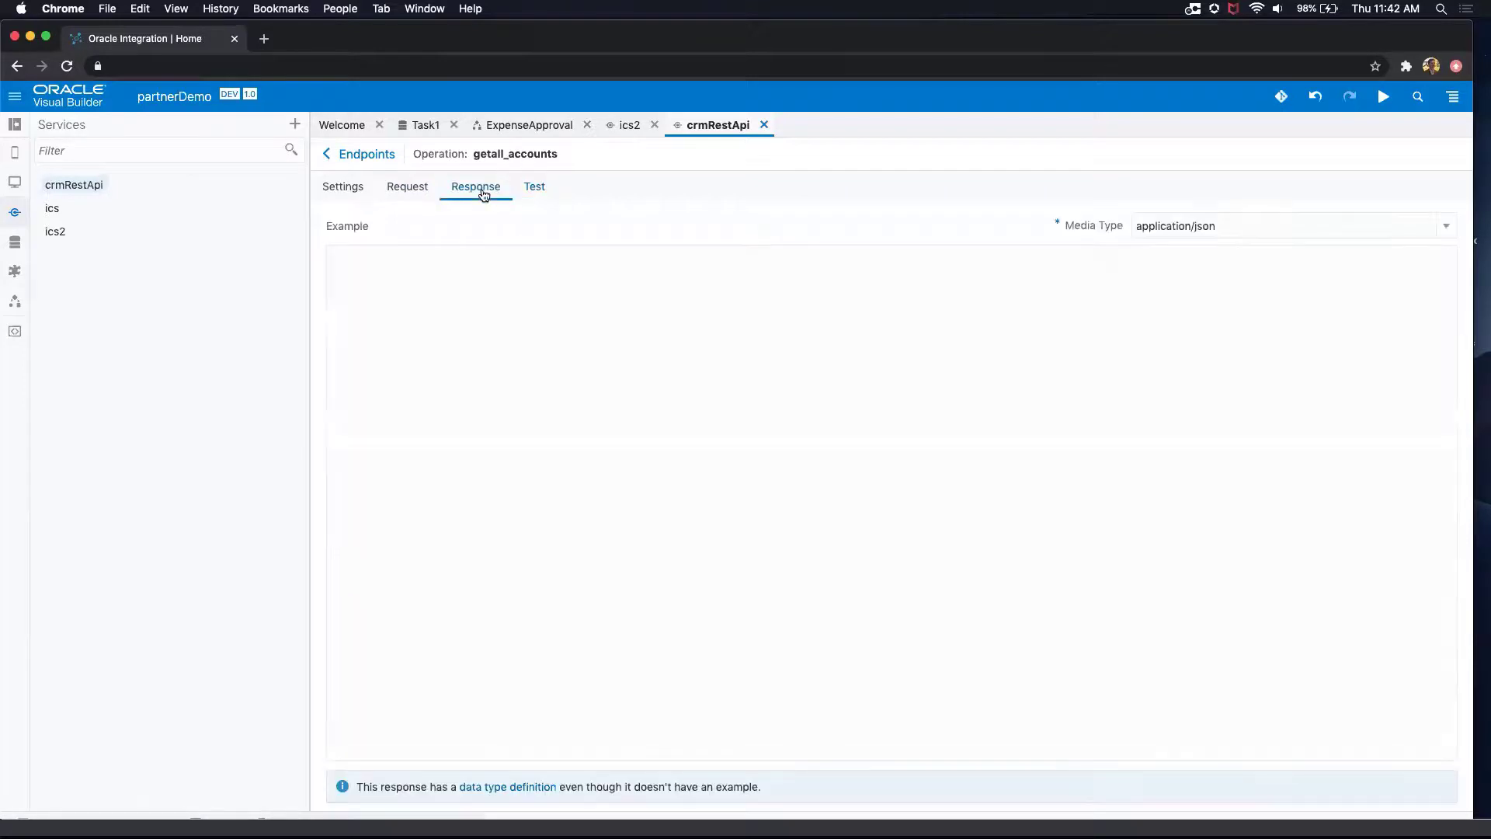
{"action": "left_click", "coordinate": [536, 193]}
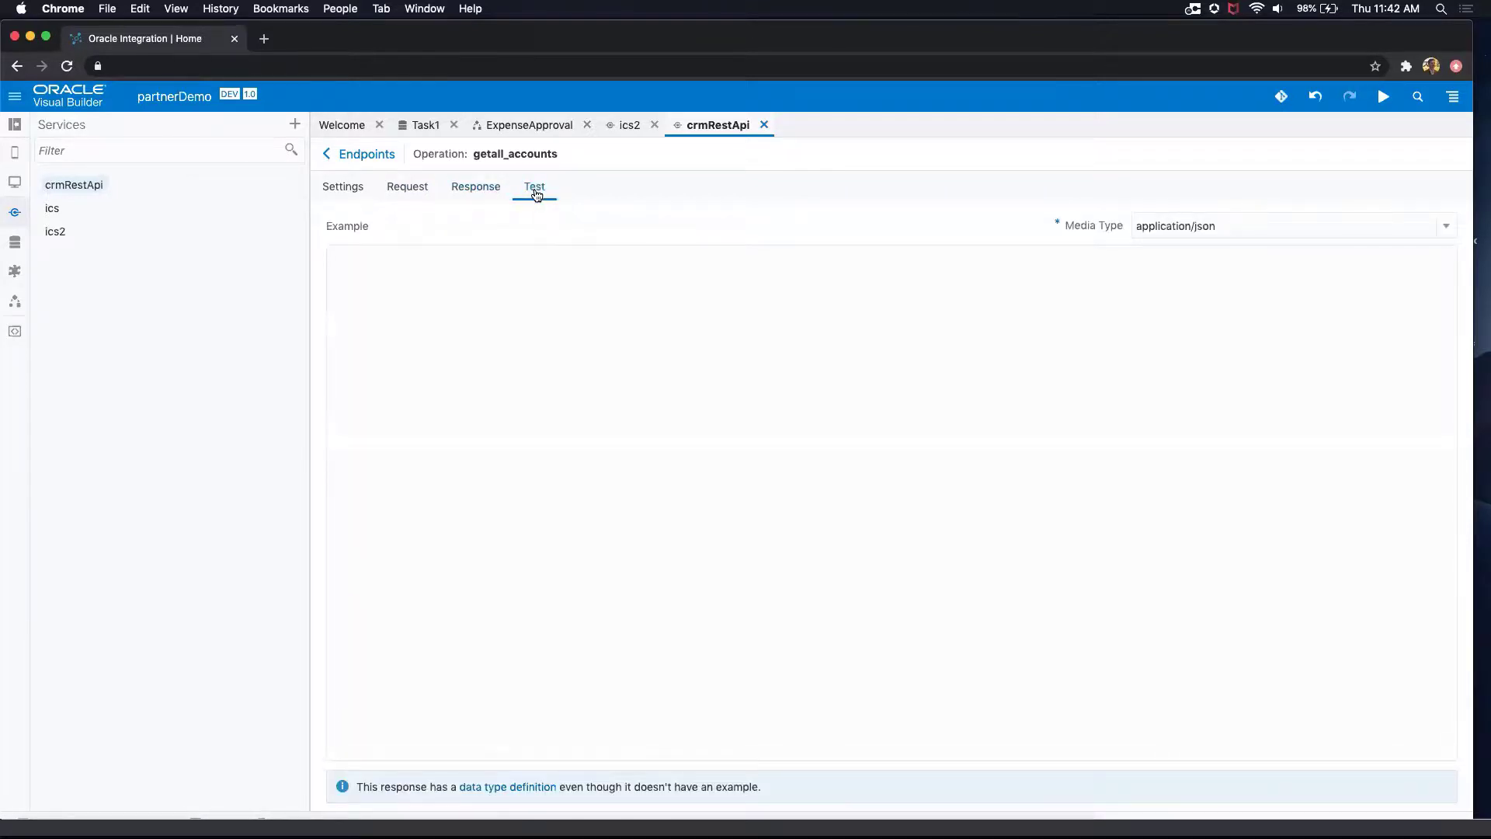
{"action": "scroll", "coordinate": [668, 591], "scroll_direction": "down", "scroll_amount": 10}
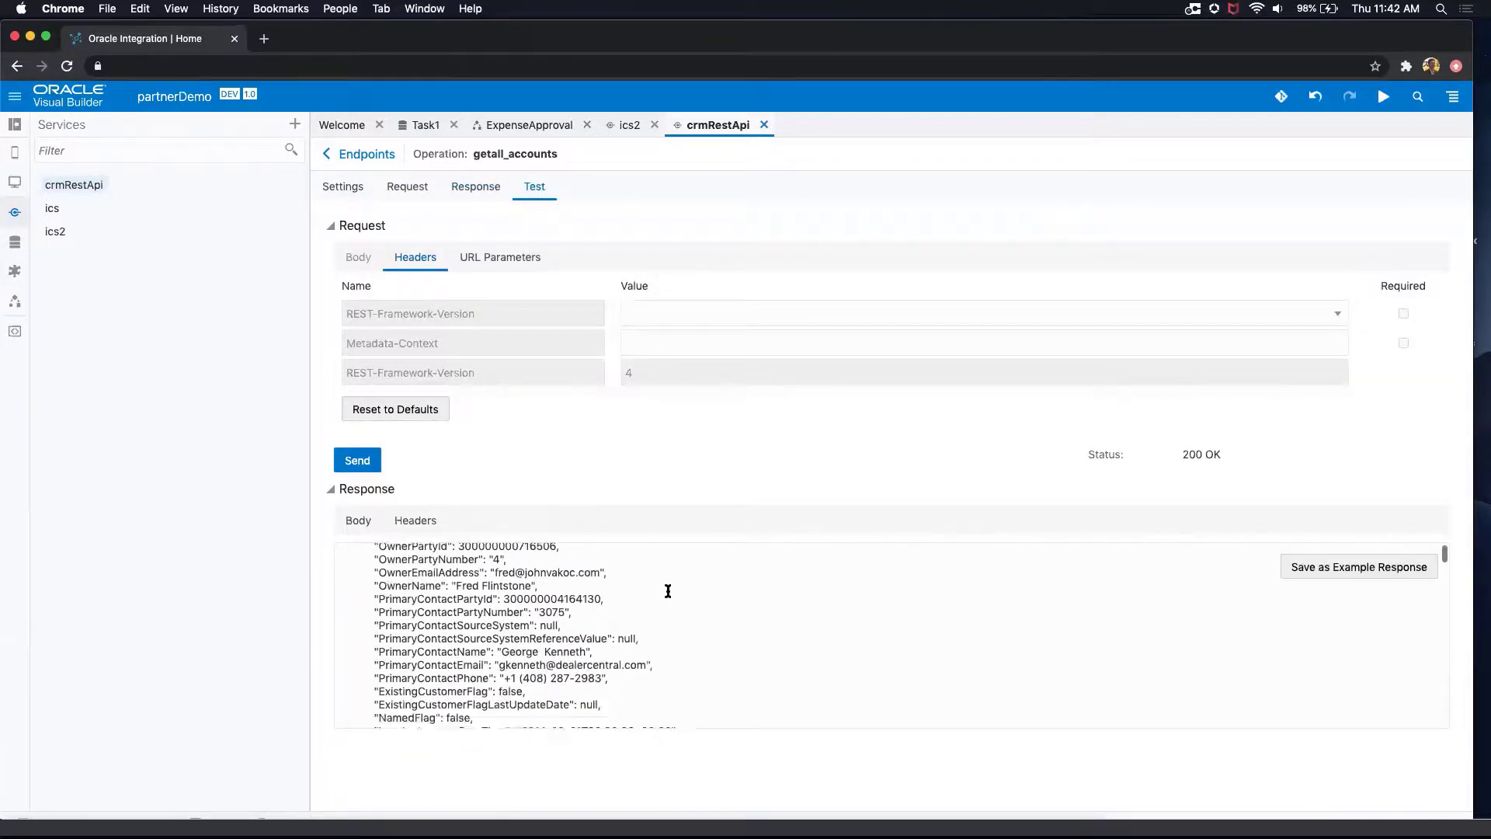
Step: Create a web application named acccounts with the navigation style None
{"action": "left_click", "coordinate": [14, 182]}
{"action": "left_click", "coordinate": [199, 550]}
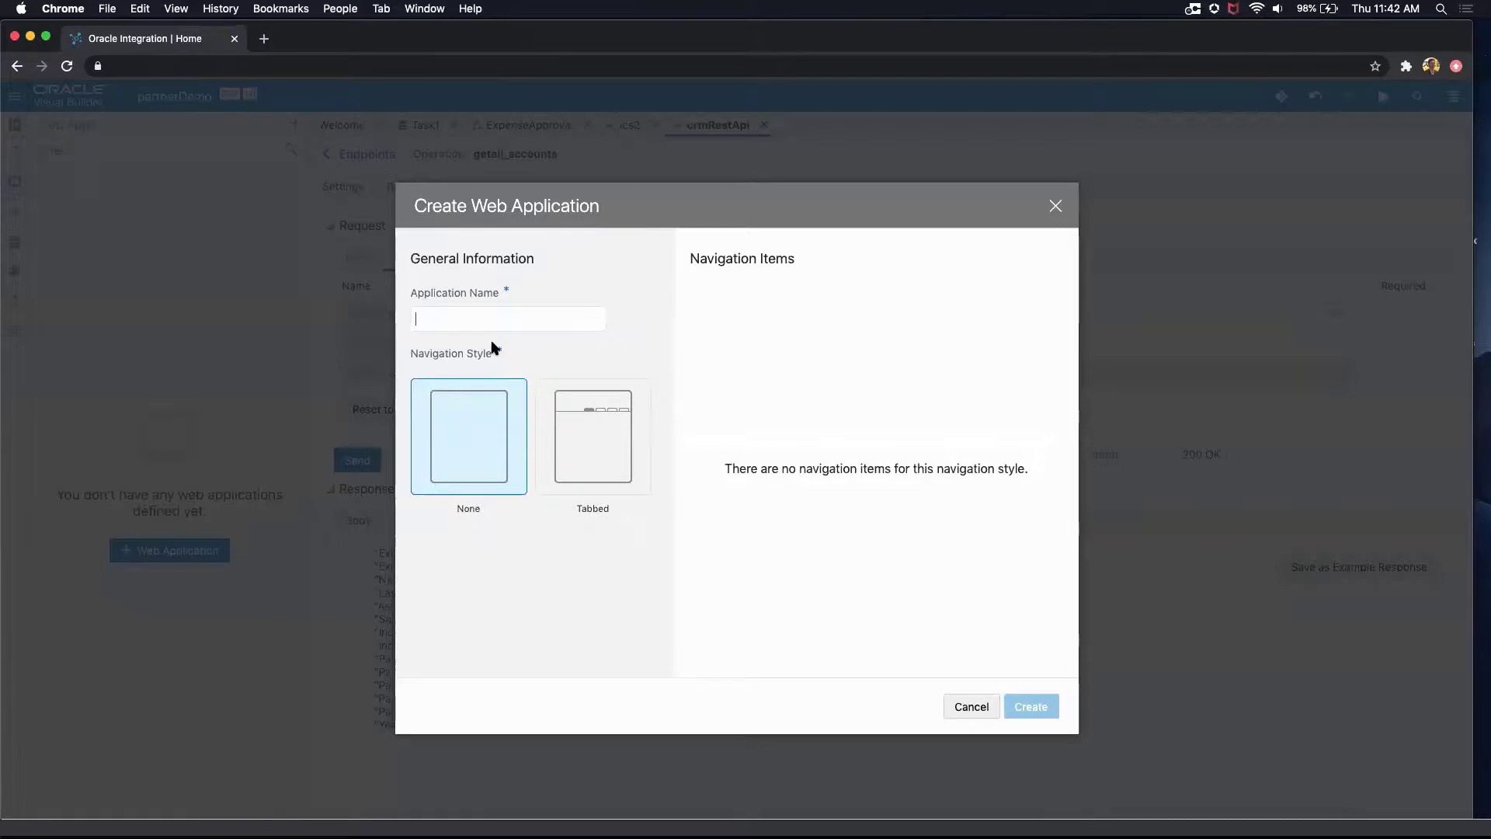
{"action": "type", "text": "acccounts"}
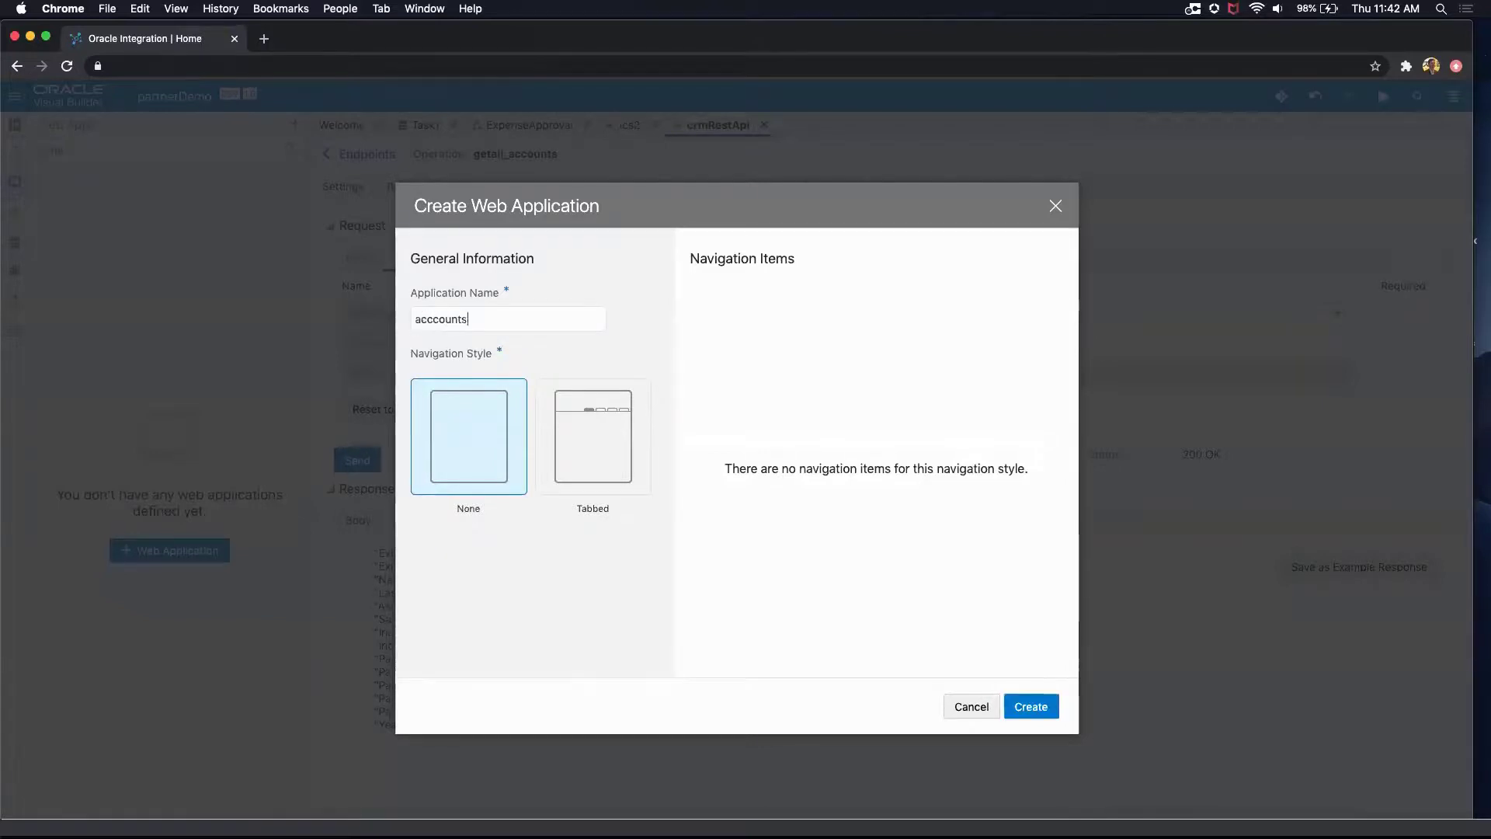
{"action": "key", "text": "Return"}
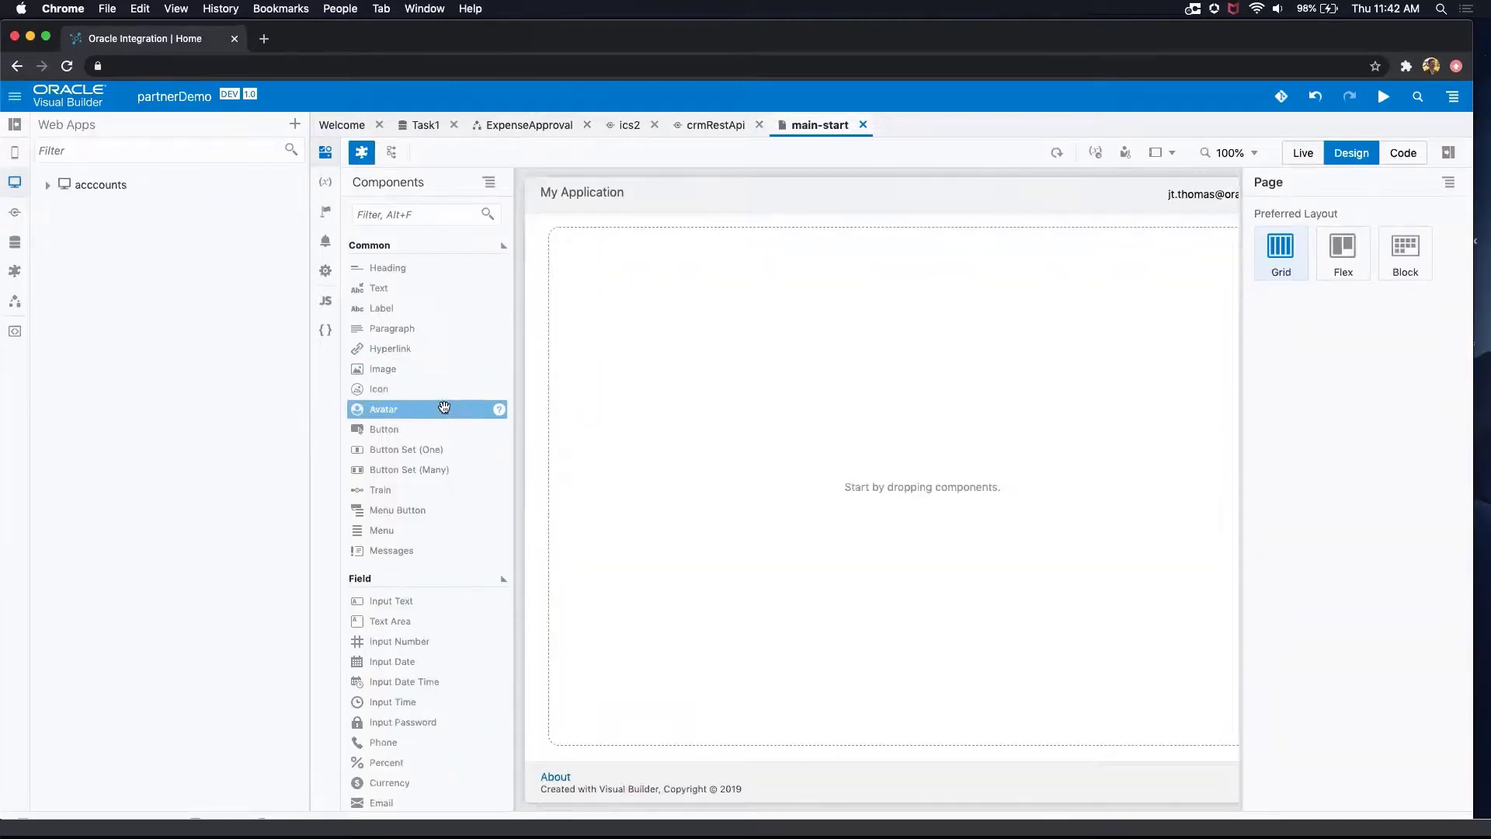
Step: Find the Table component and place it on the empty main-start page
{"action": "scroll", "coordinate": [449, 493], "scroll_direction": "down", "scroll_amount": 1}
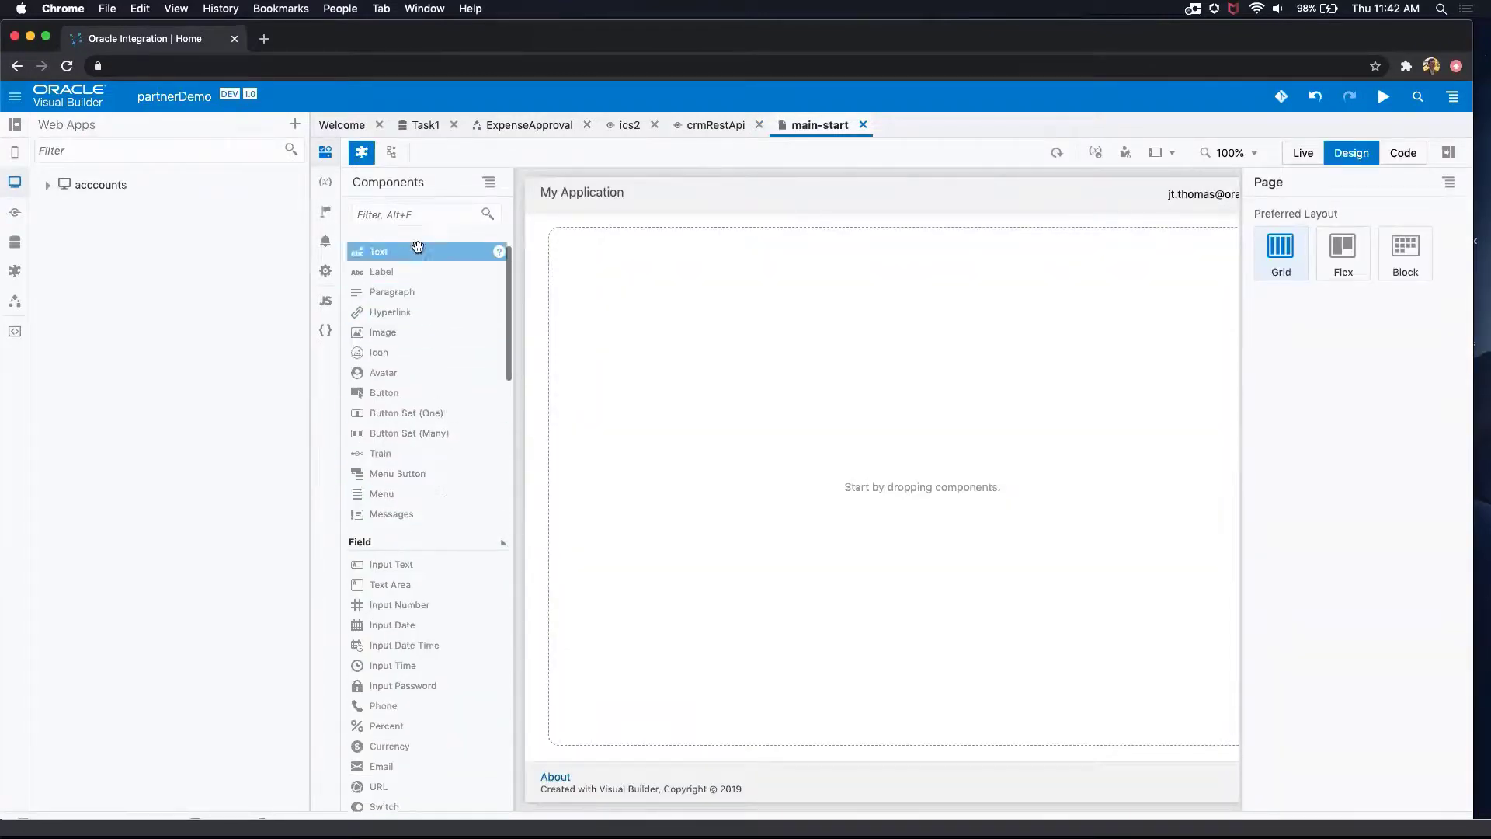
{"action": "left_click", "coordinate": [368, 214]}
{"action": "type", "text": "table"}
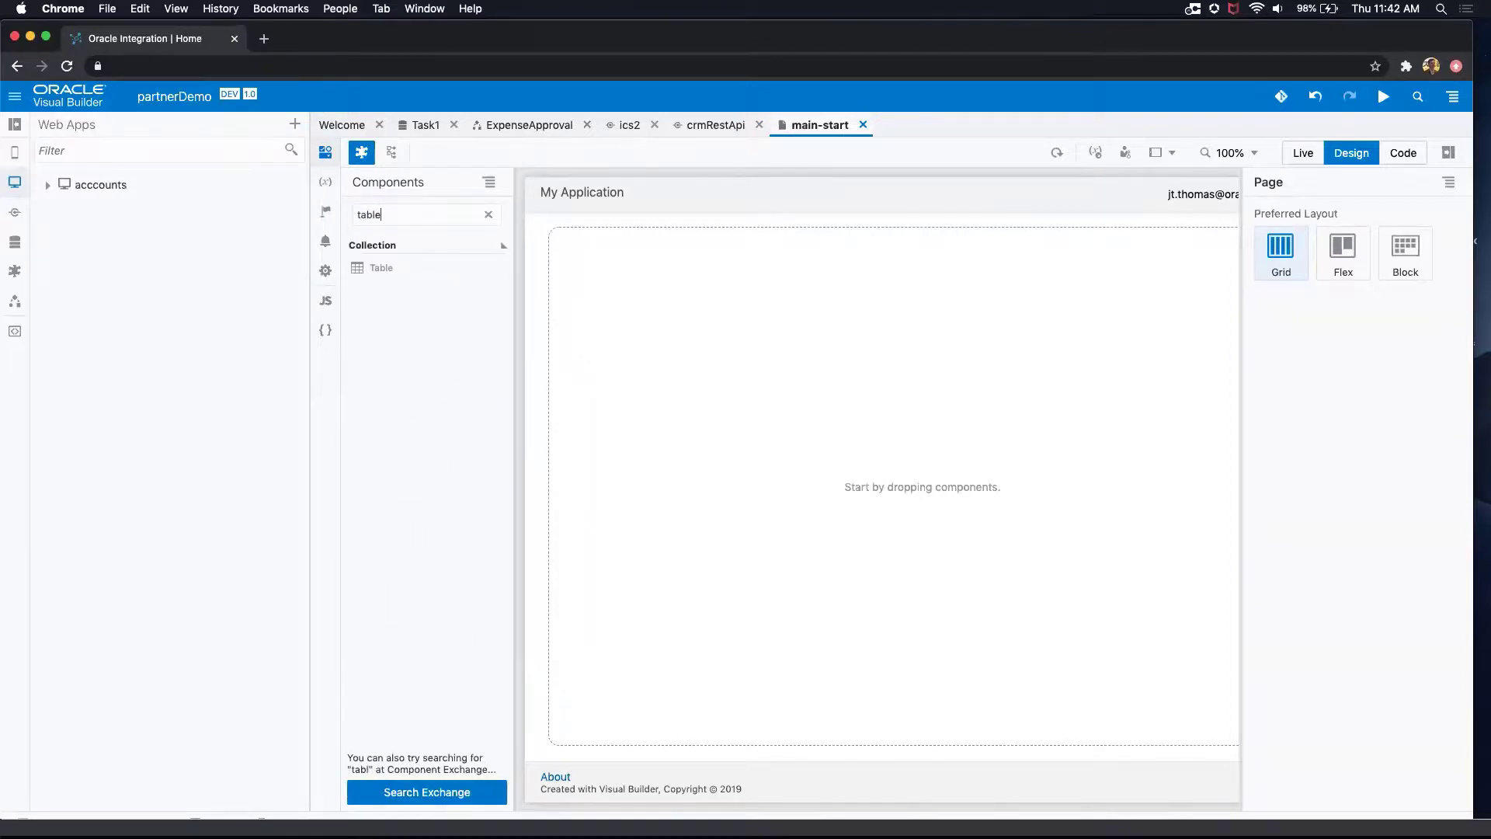
{"action": "left_click_drag", "start_coordinate": [381, 267], "coordinate": [701, 359]}
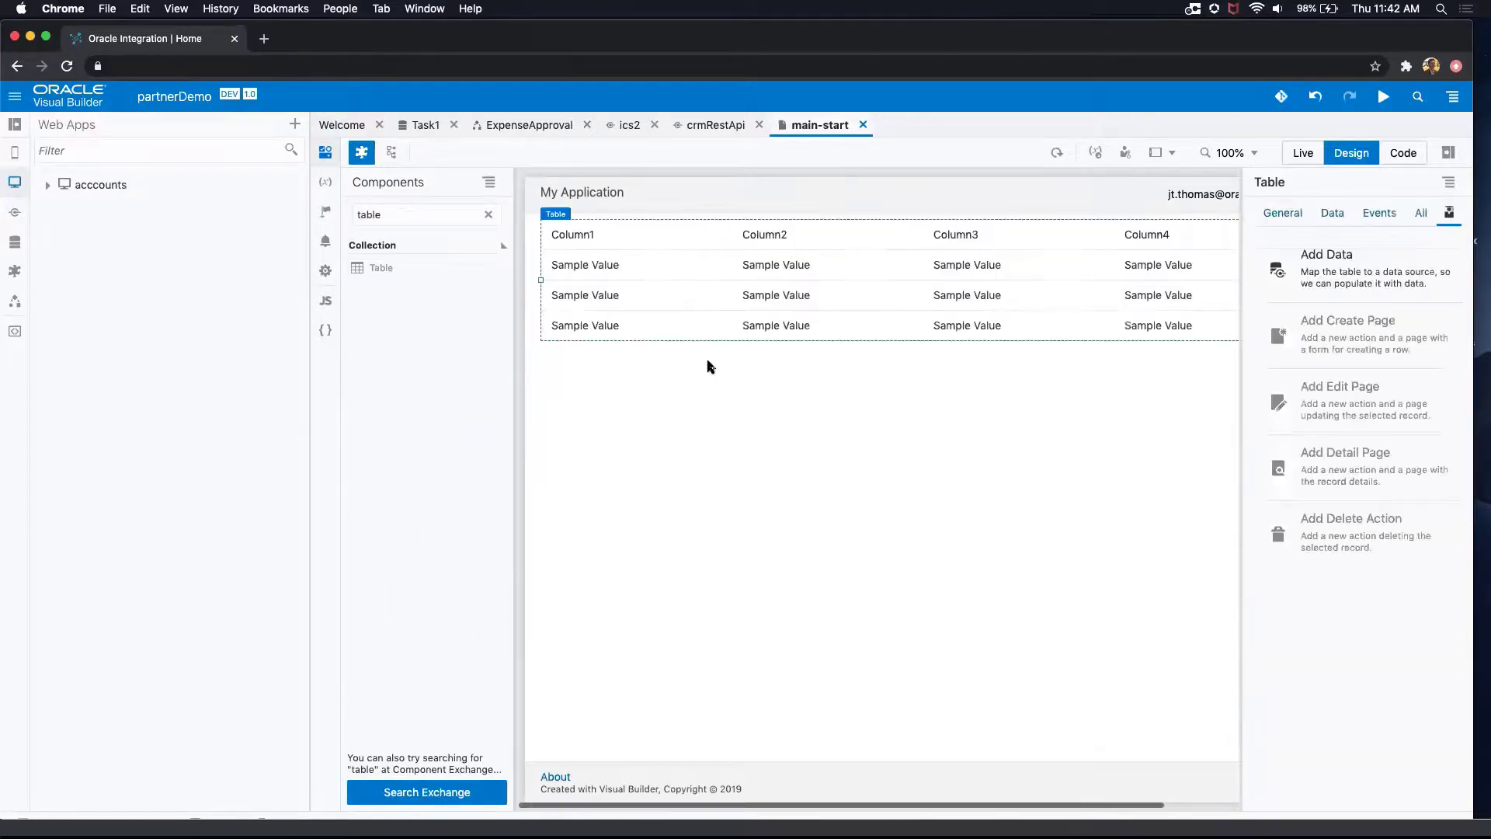
Step: Start adding data to the table with accounts from crmRestApi as the source
{"action": "left_click", "coordinate": [1287, 277]}
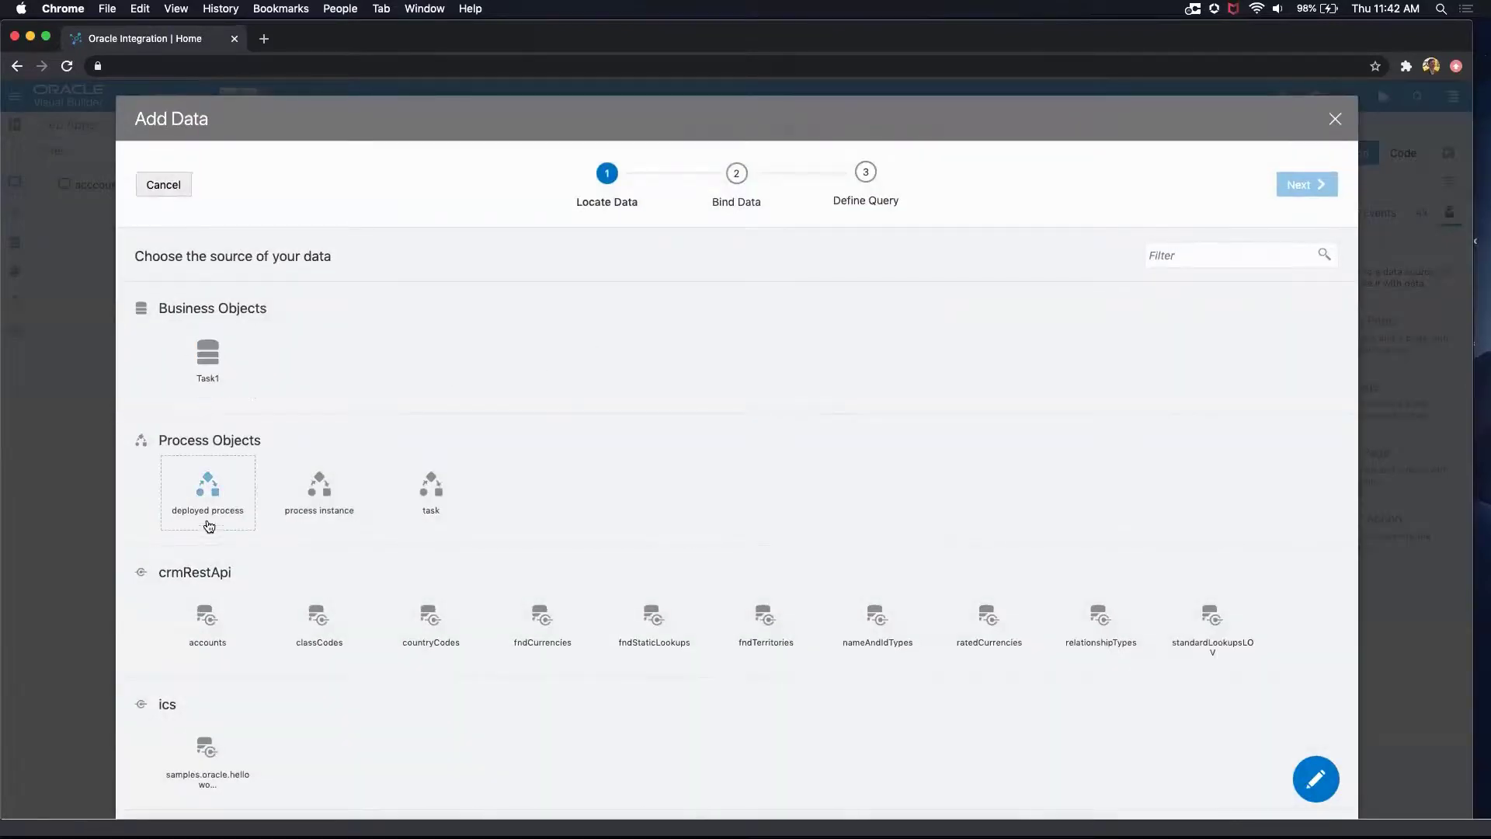
{"action": "scroll", "coordinate": [266, 487], "scroll_direction": "down", "scroll_amount": 3}
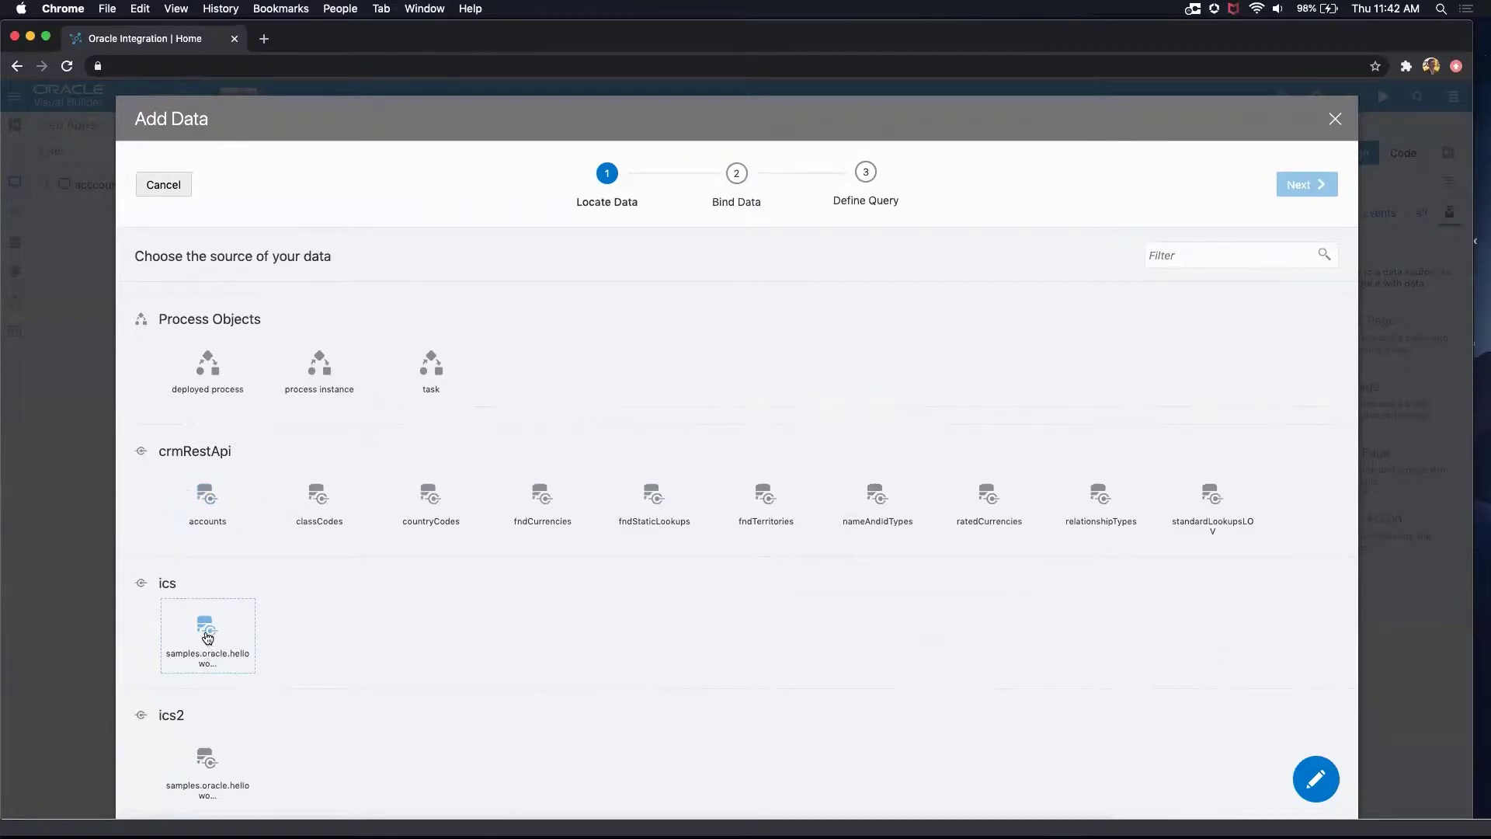
{"action": "left_click", "coordinate": [207, 499]}
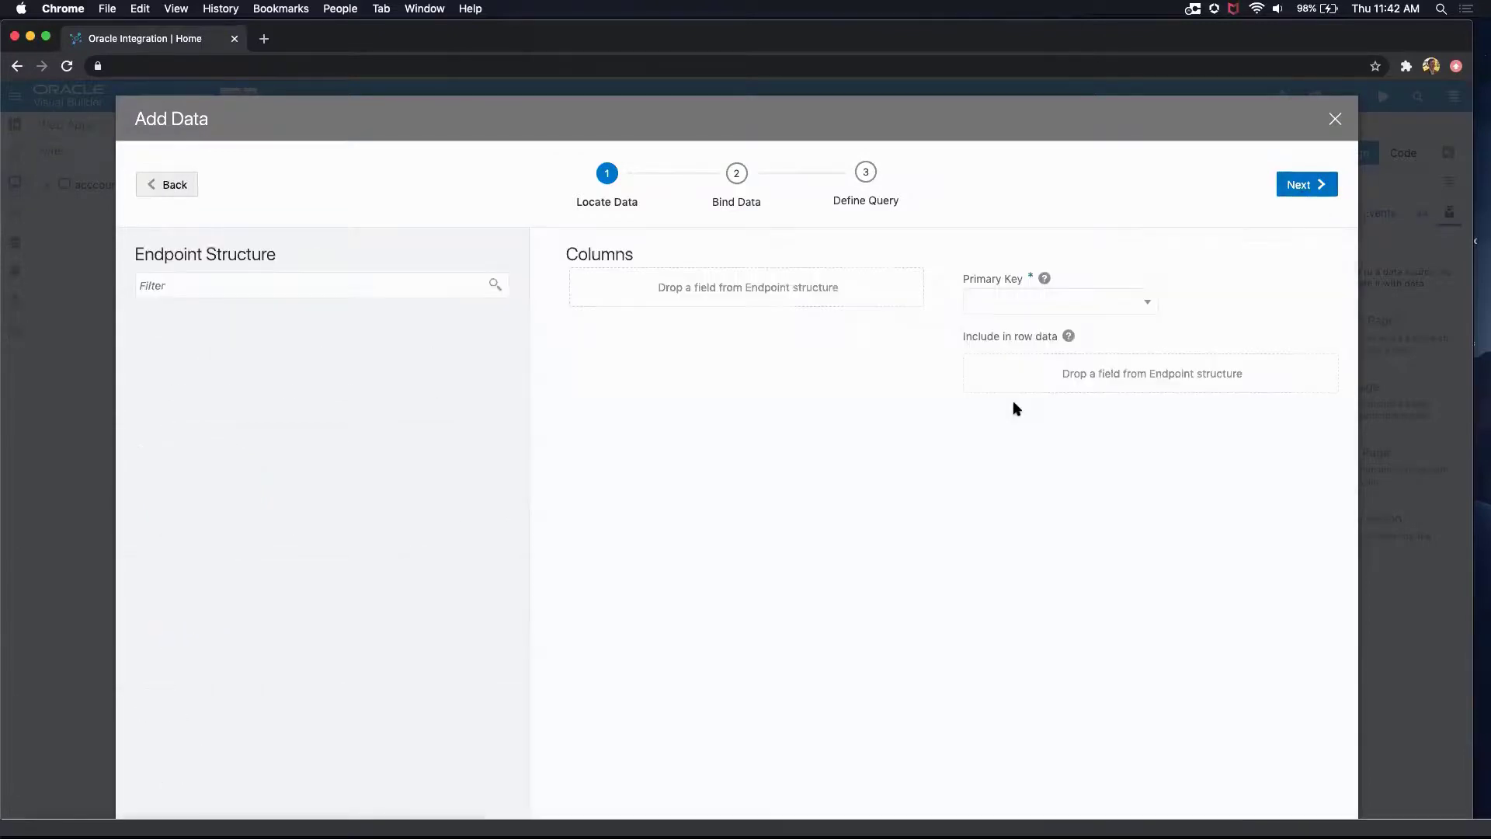
Step: Bind PrimaryContactName and PrimaryContactEmail as the table's columns, finish without a query mapping, and look over the filled table
{"action": "scroll", "coordinate": [225, 491], "scroll_direction": "down", "scroll_amount": 20}
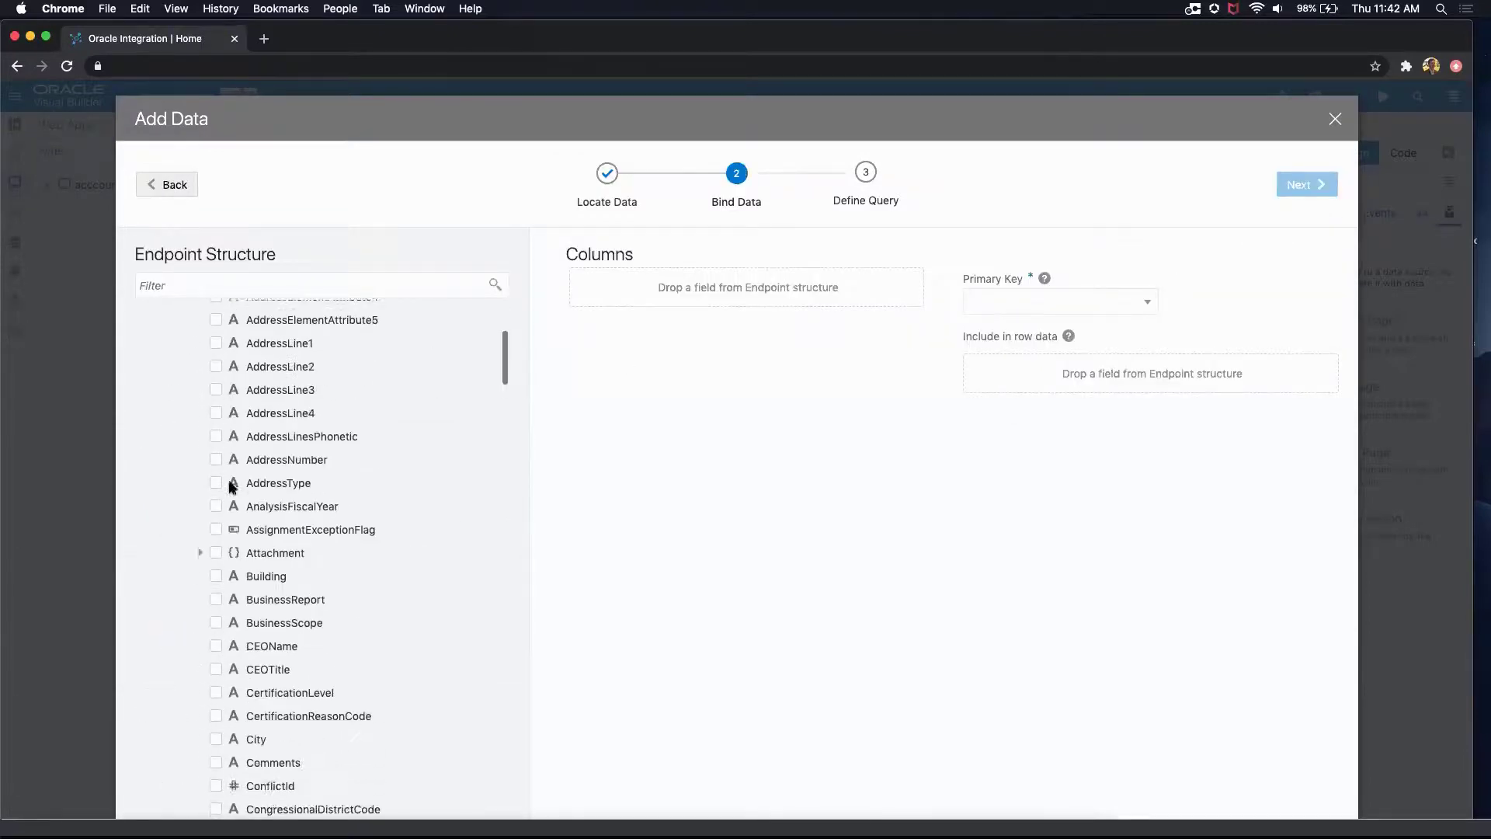
{"action": "scroll", "coordinate": [230, 483], "scroll_direction": "down", "scroll_amount": 20}
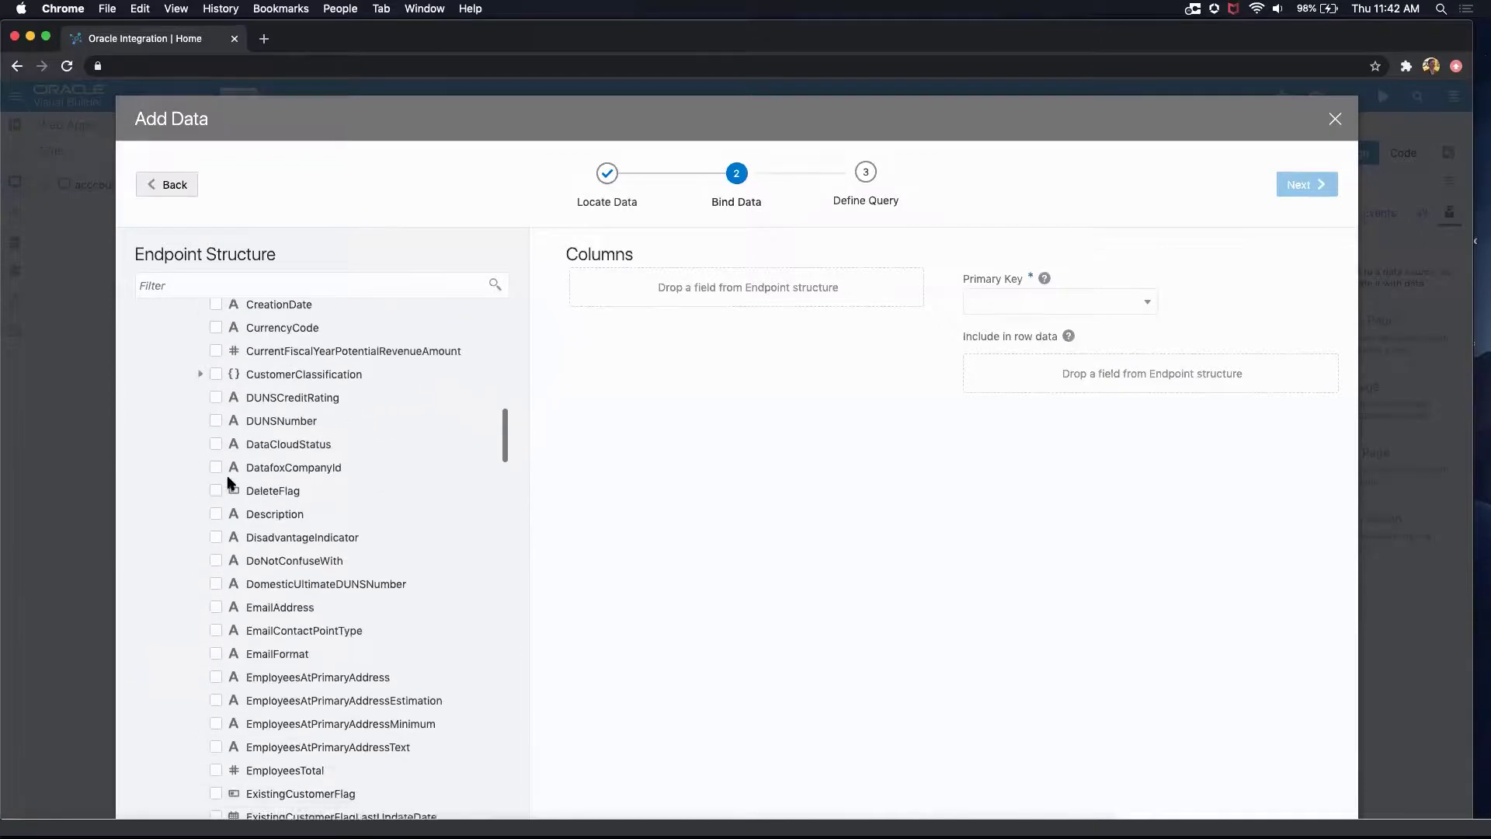
{"action": "scroll", "coordinate": [230, 483], "scroll_direction": "down", "scroll_amount": 20}
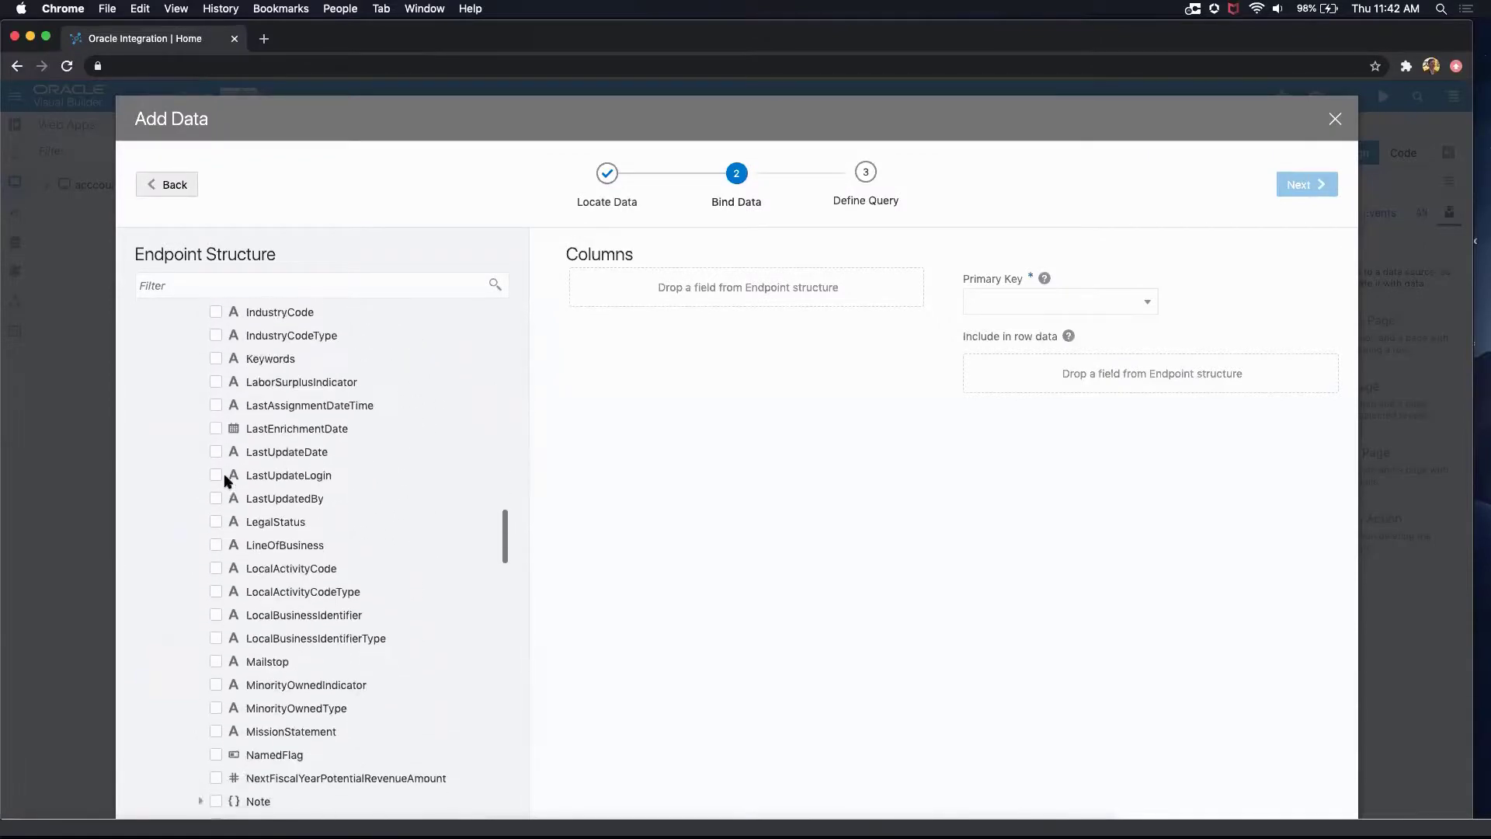
{"action": "scroll", "coordinate": [225, 482], "scroll_direction": "down", "scroll_amount": 20}
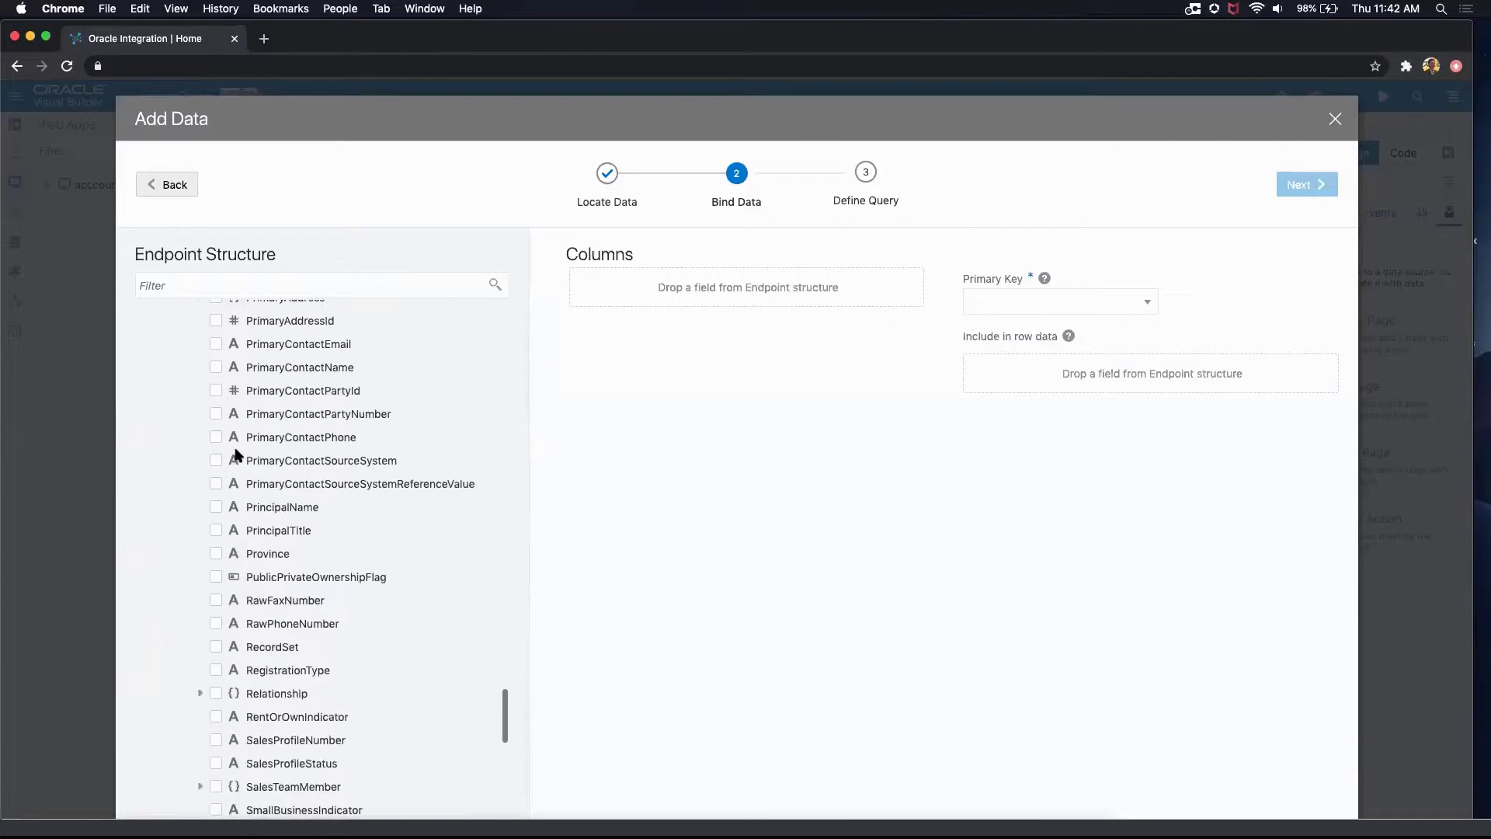
{"action": "scroll", "coordinate": [236, 443], "scroll_direction": "up", "scroll_amount": 2}
{"action": "scroll", "coordinate": [219, 400], "scroll_direction": "up", "scroll_amount": 3}
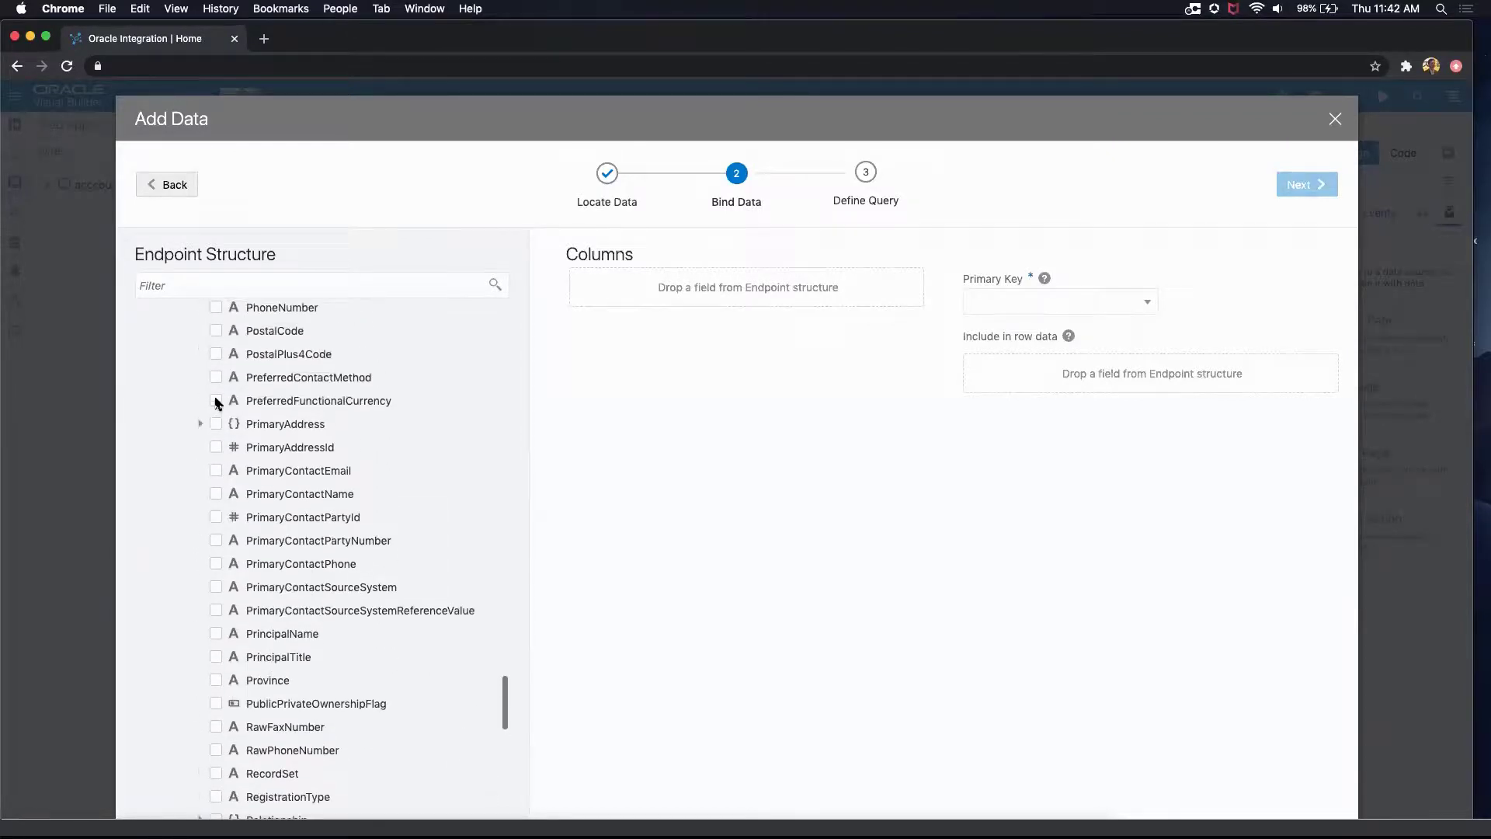
{"action": "left_click", "coordinate": [216, 494]}
{"action": "left_click", "coordinate": [216, 471]}
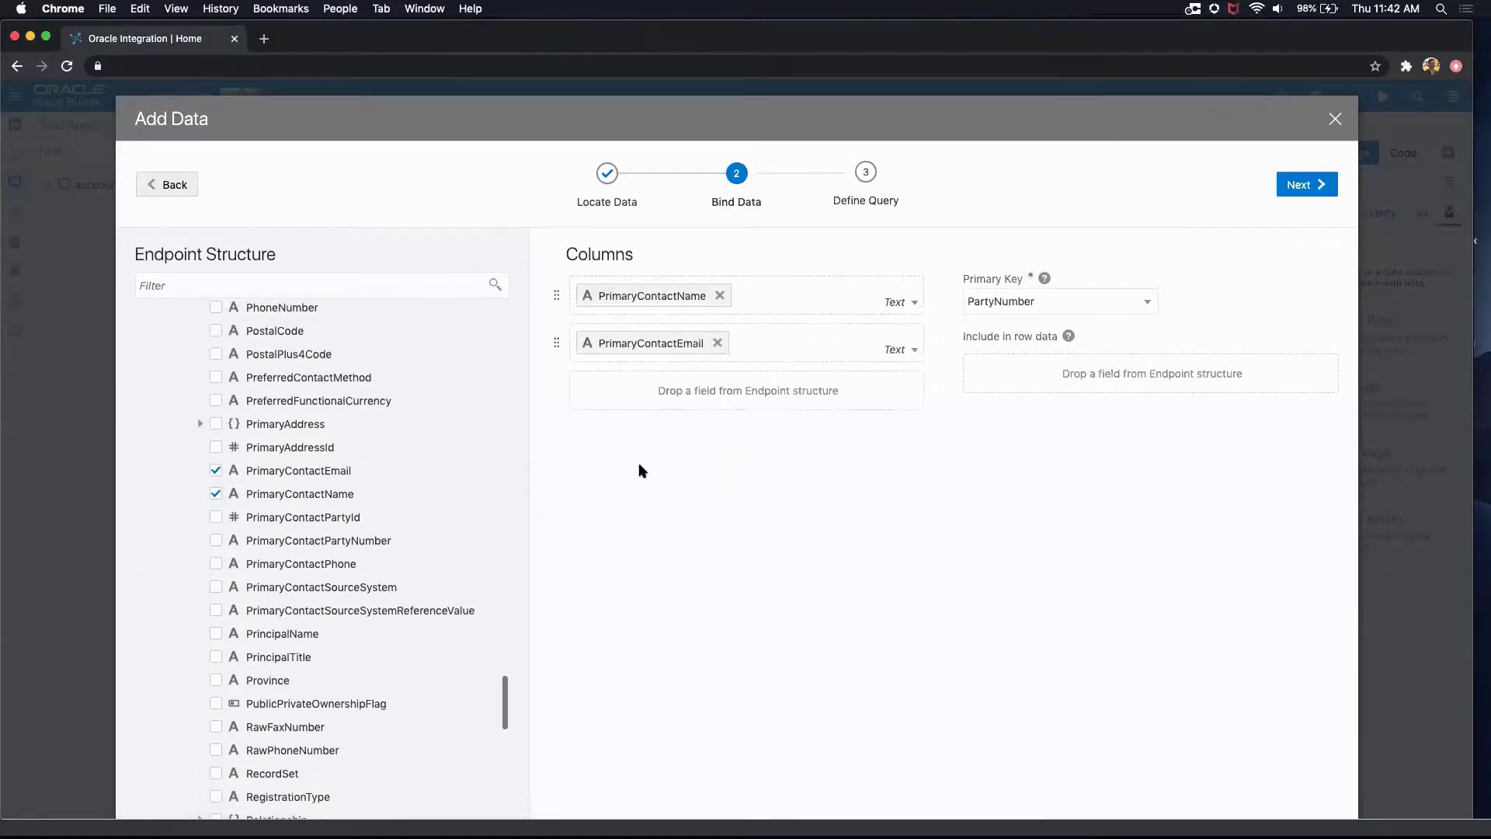
{"action": "left_click", "coordinate": [1312, 185]}
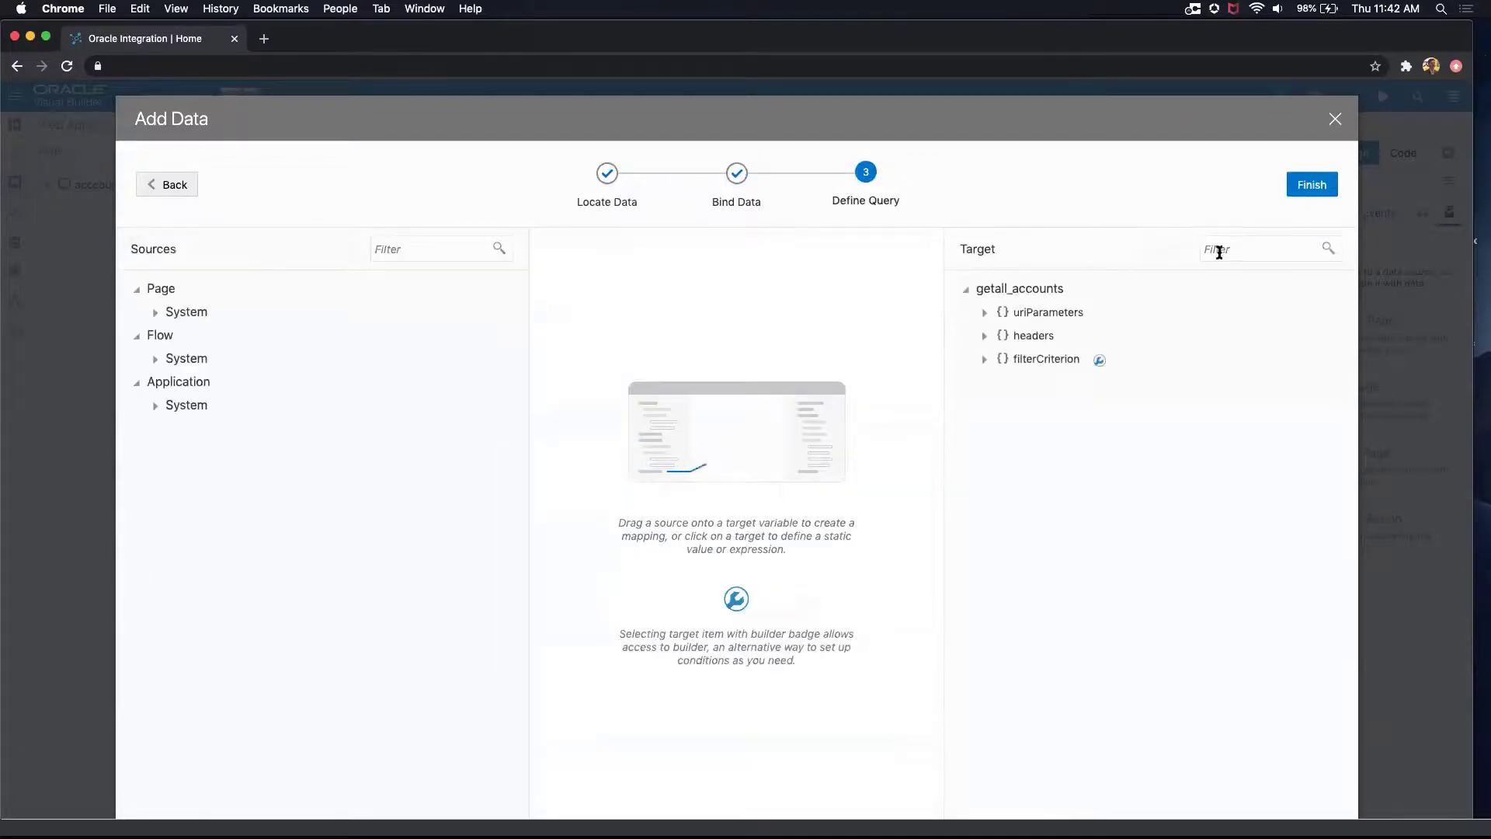
{"action": "left_click", "coordinate": [1310, 184]}
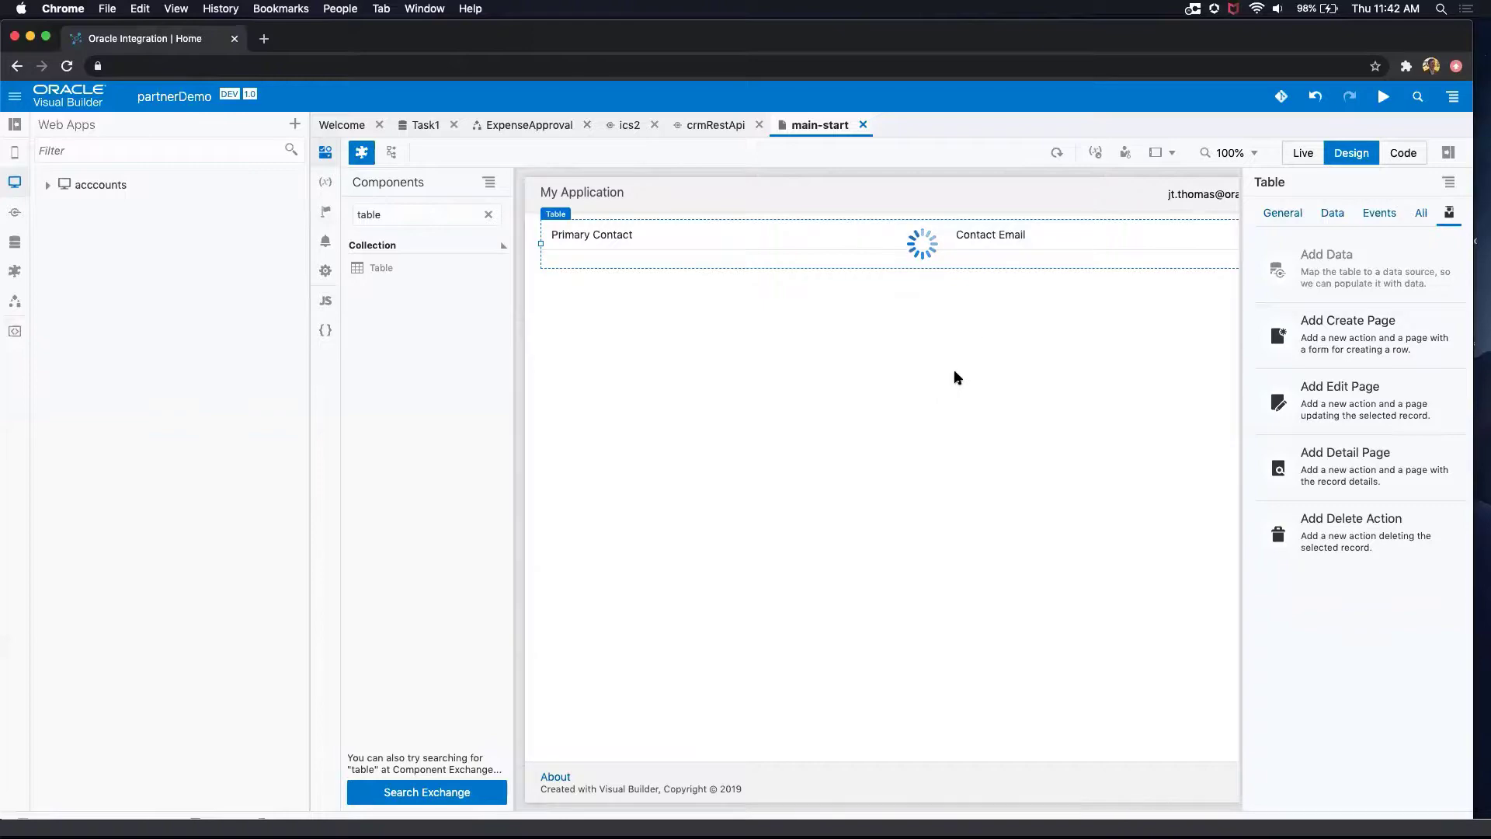
{"action": "scroll", "coordinate": [979, 356], "scroll_direction": "down", "scroll_amount": 10}
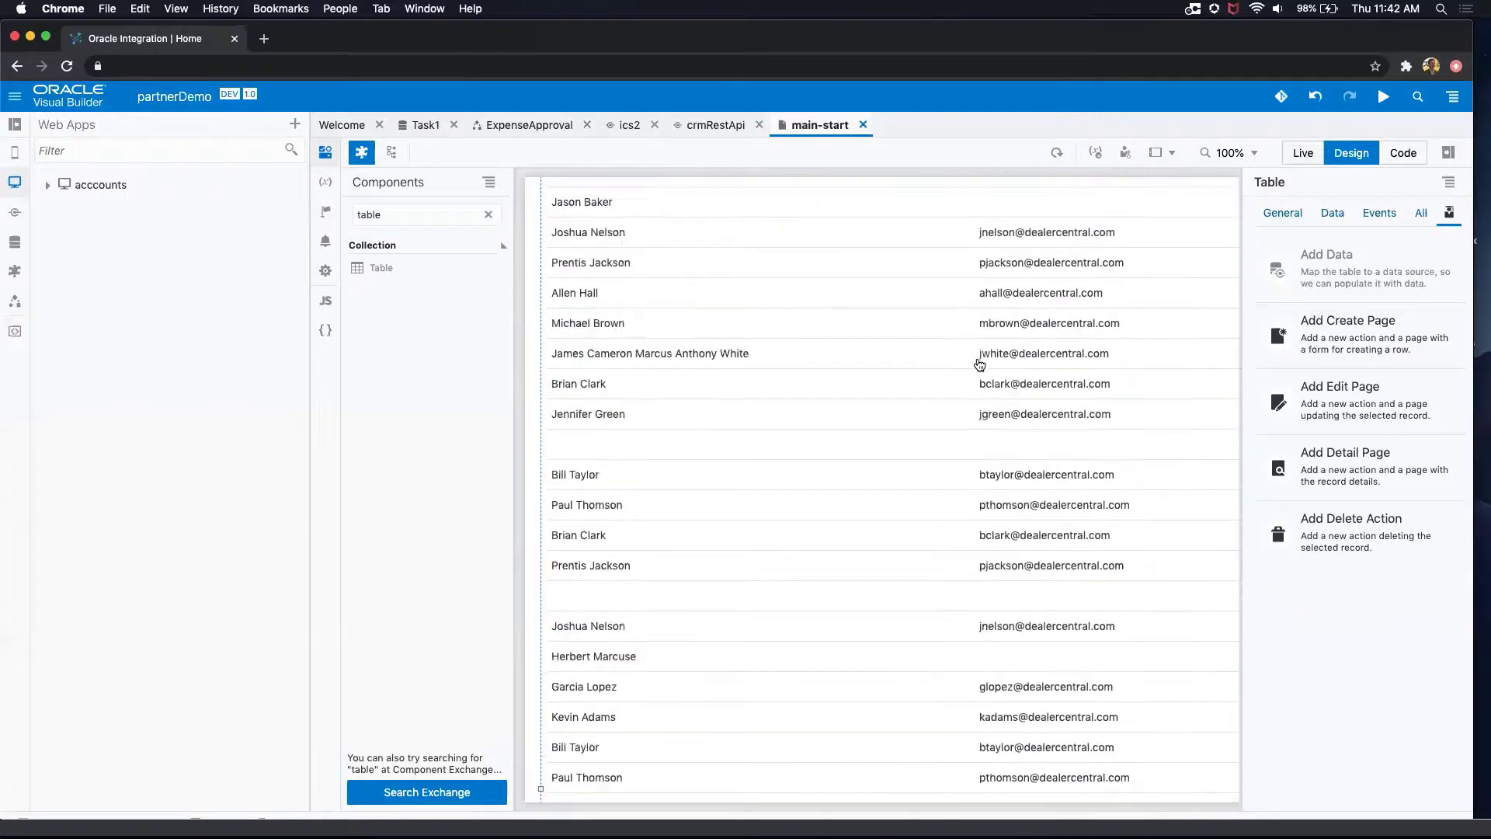
{"action": "scroll", "coordinate": [977, 357], "scroll_direction": "up", "scroll_amount": 15}
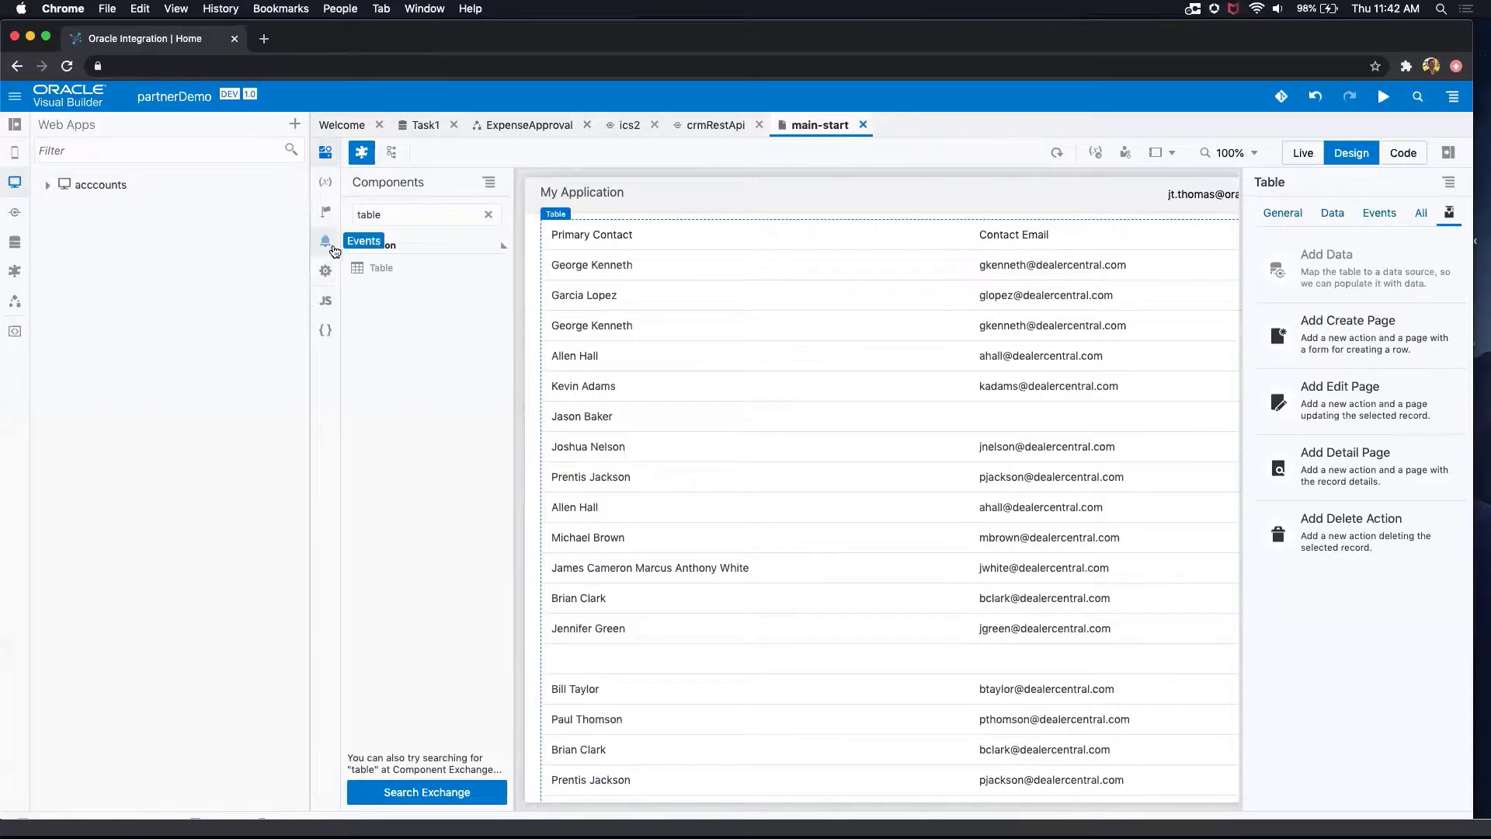
Step: Place a Button component above the table and set its text to Approve Expense
{"action": "double_click", "coordinate": [390, 214]}
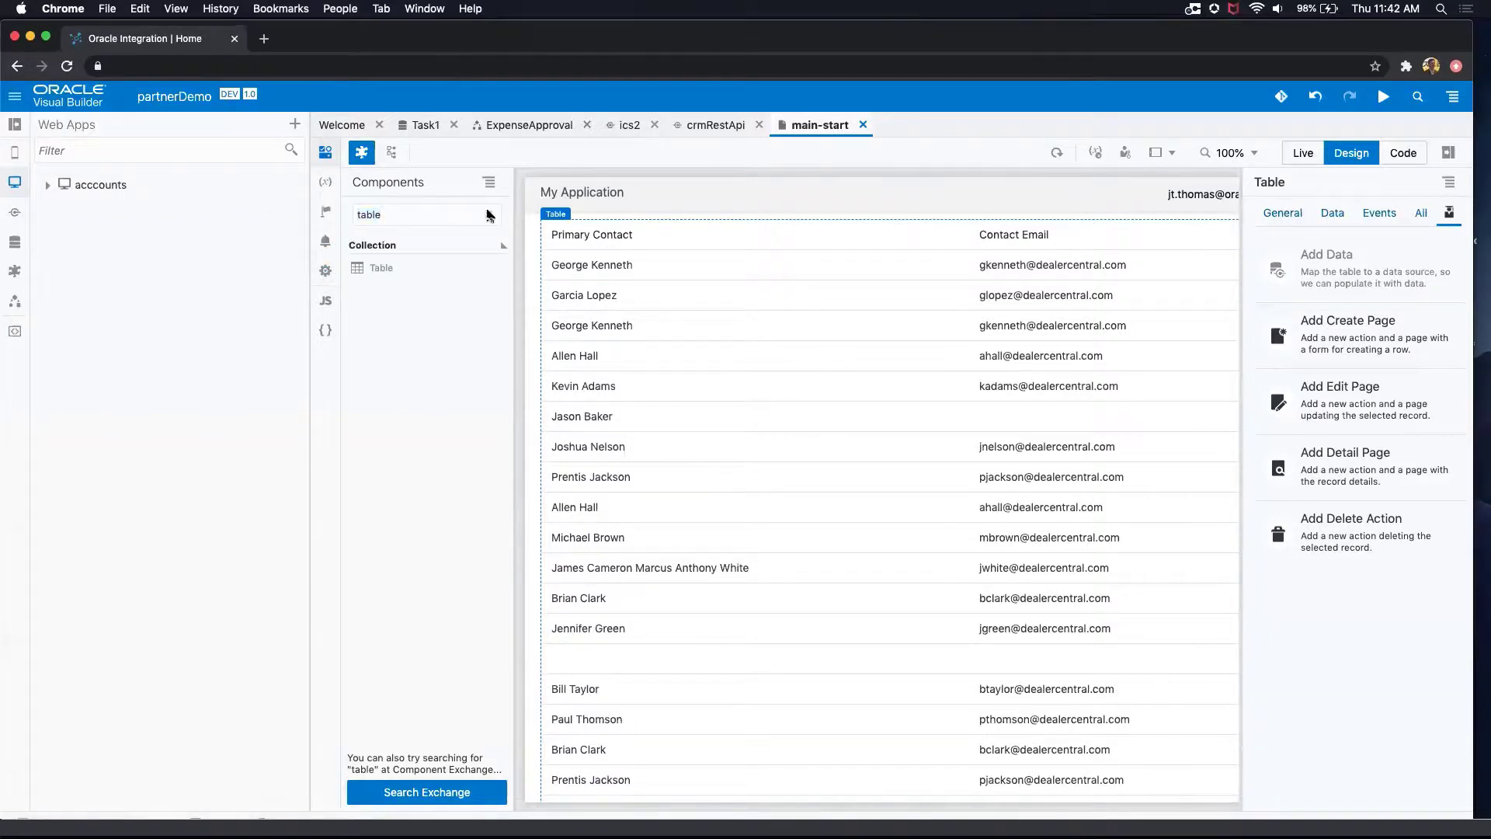
{"action": "key", "text": "BackSpace"}
{"action": "type", "text": "button"}
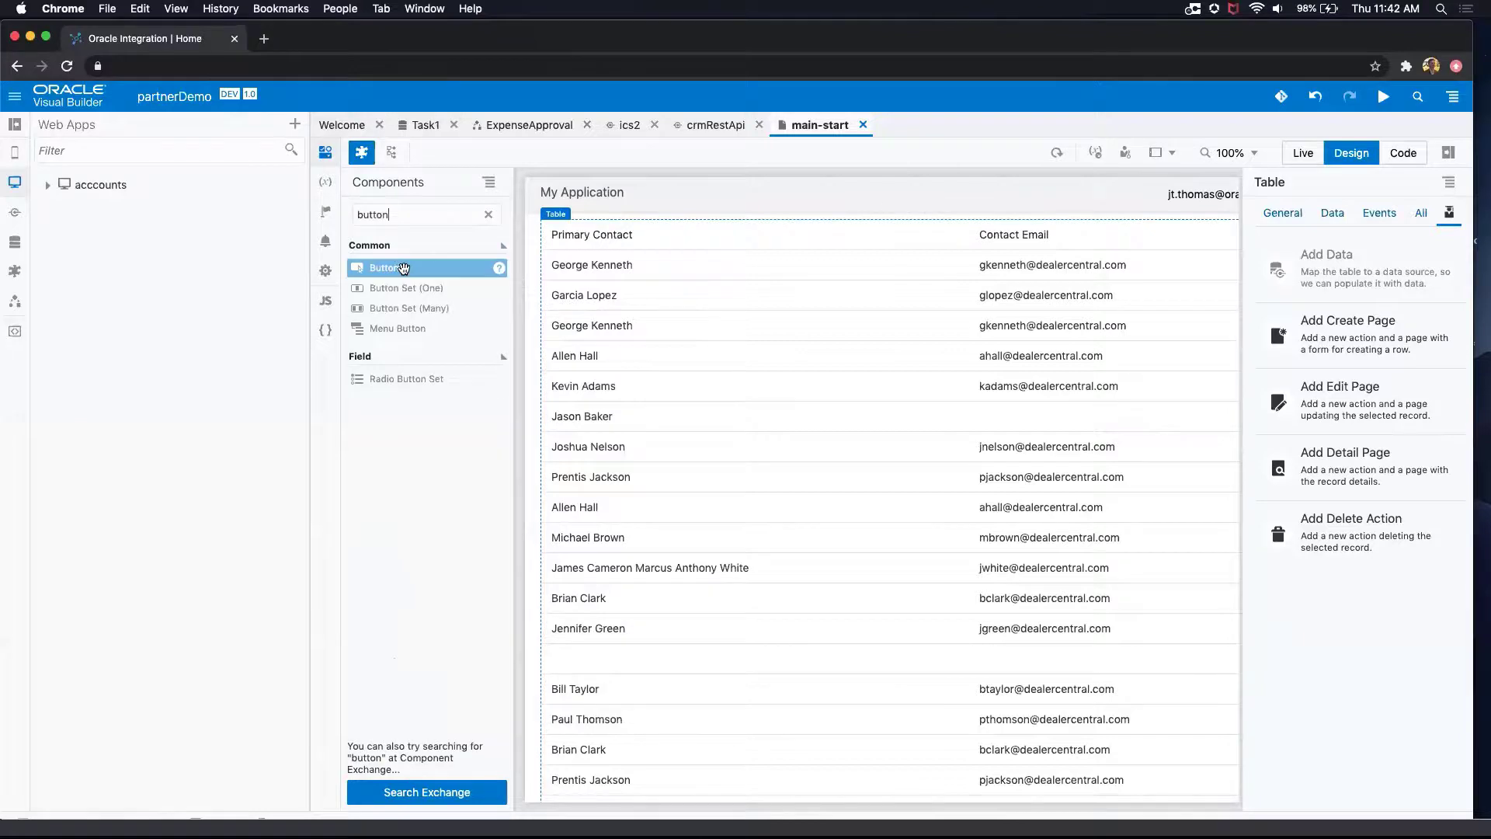
{"action": "left_click_drag", "start_coordinate": [397, 268], "coordinate": [600, 221]}
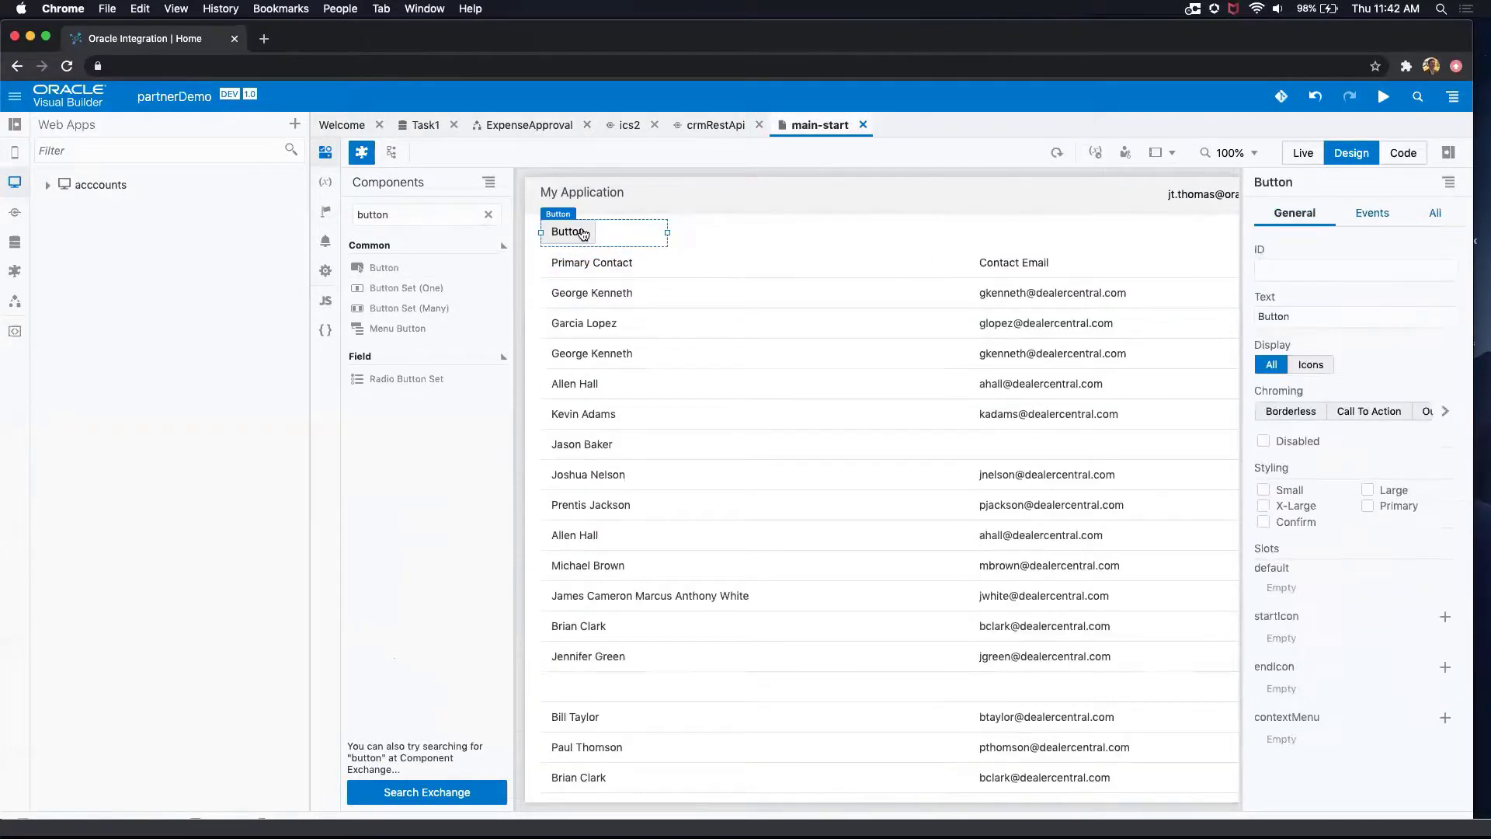
{"action": "double_click", "coordinate": [1262, 317]}
{"action": "type", "text": "Approve Expense"}
Step: Add an ojAction quick start event with its action chain to the Approve Expense button
{"action": "left_click", "coordinate": [1371, 213]}
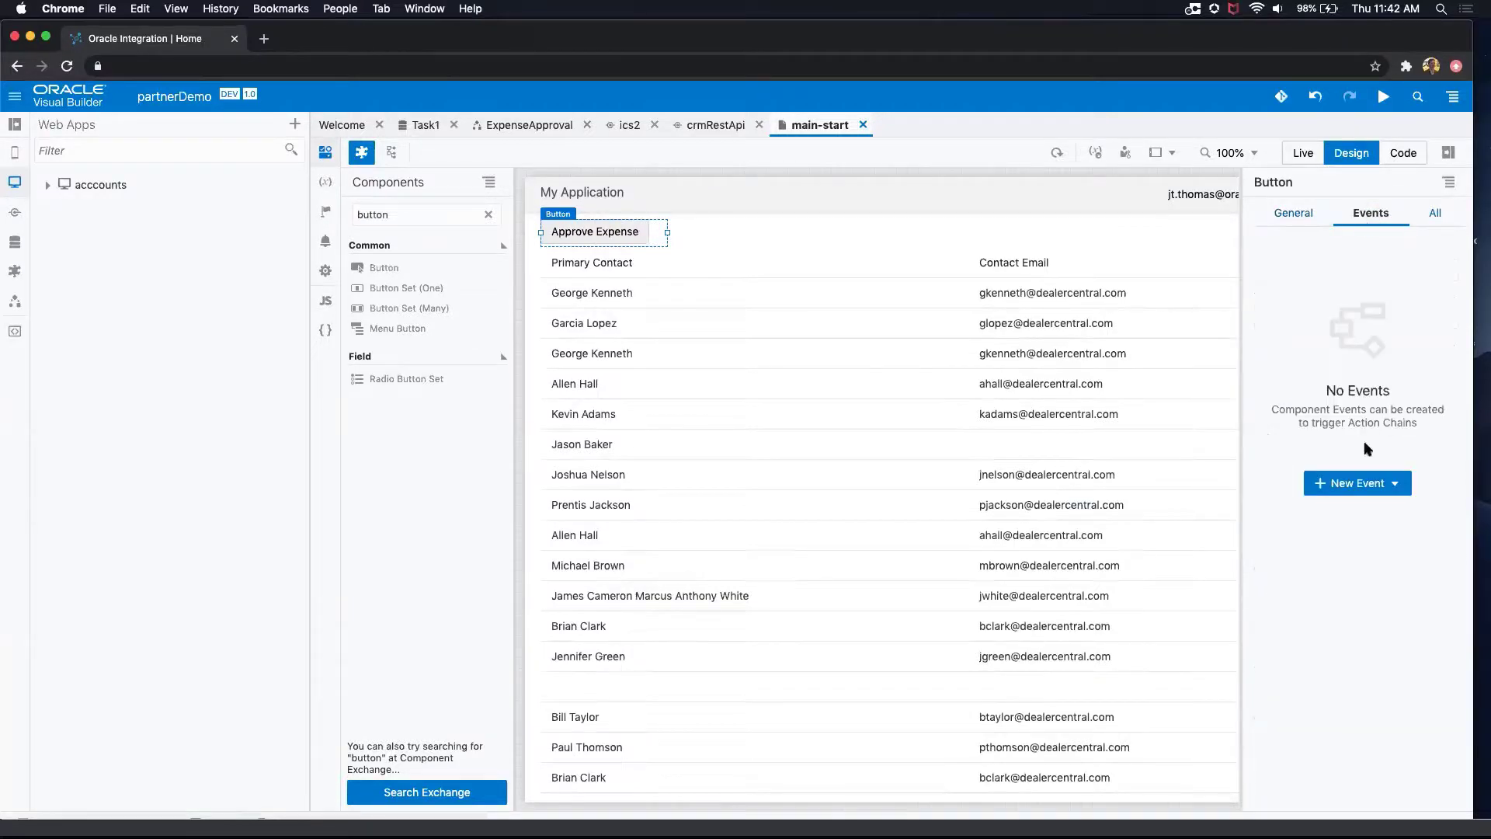
{"action": "left_click", "coordinate": [1381, 483]}
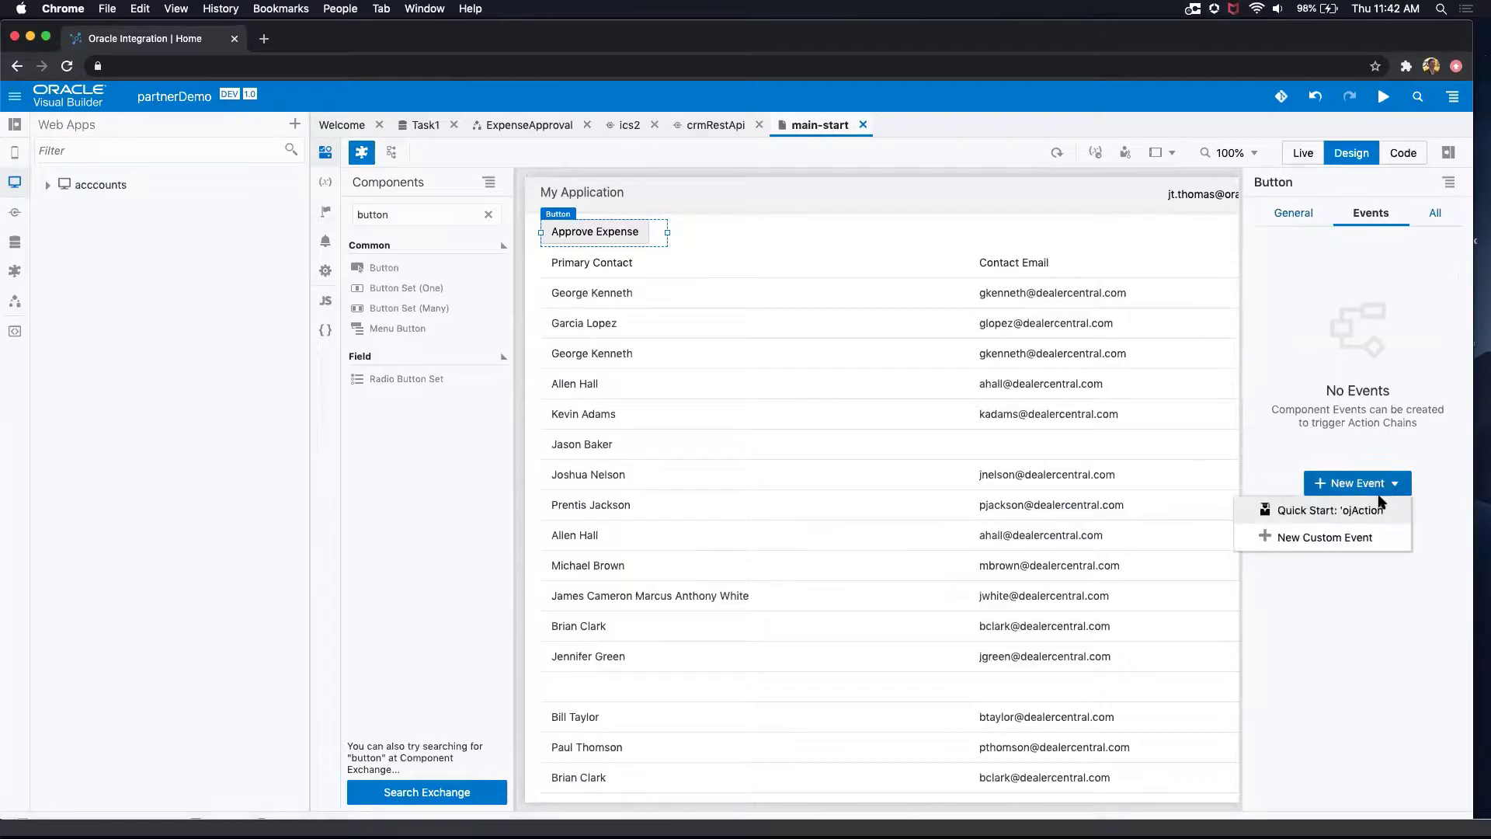
{"action": "left_click", "coordinate": [1369, 510]}
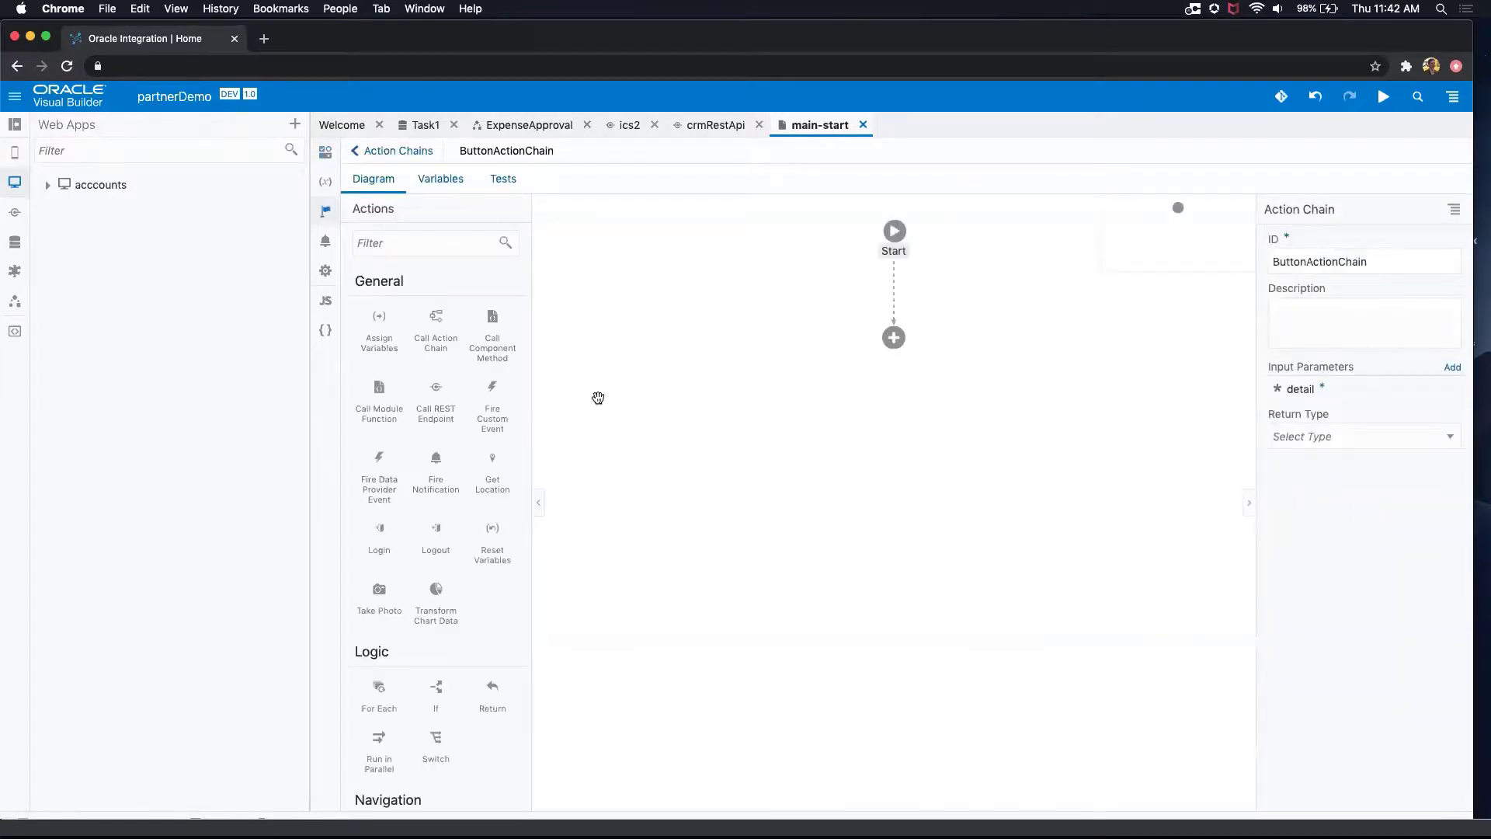
Step: Examine the actions available for the button's action chain, from the General group through Logic and Navigation to Process
{"action": "left_click_drag", "start_coordinate": [436, 388], "coordinate": [893, 351]}
{"action": "scroll", "coordinate": [435, 487], "scroll_direction": "down", "scroll_amount": 5}
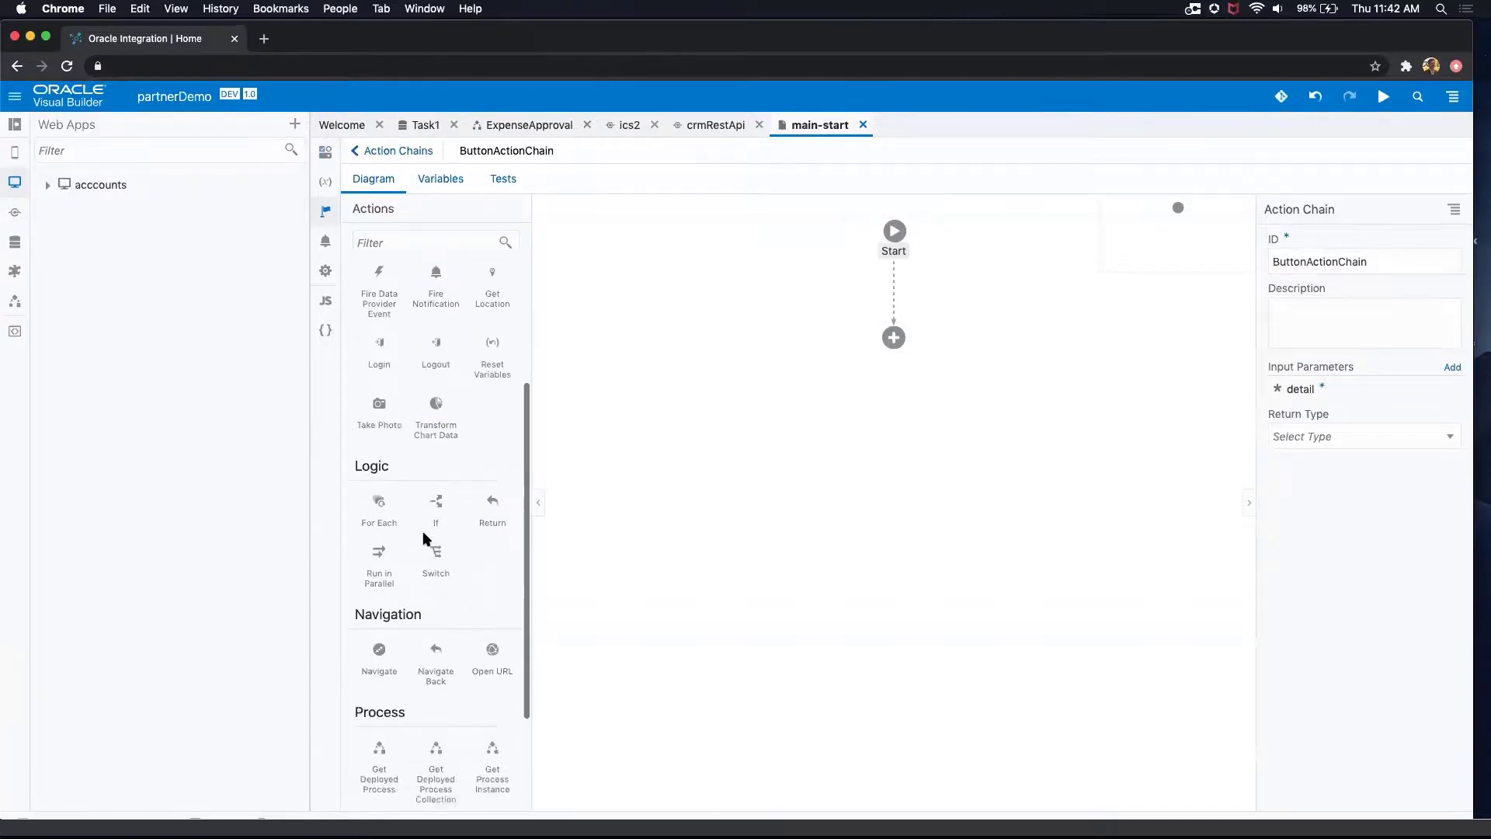
{"action": "scroll", "coordinate": [423, 534], "scroll_direction": "up", "scroll_amount": 5}
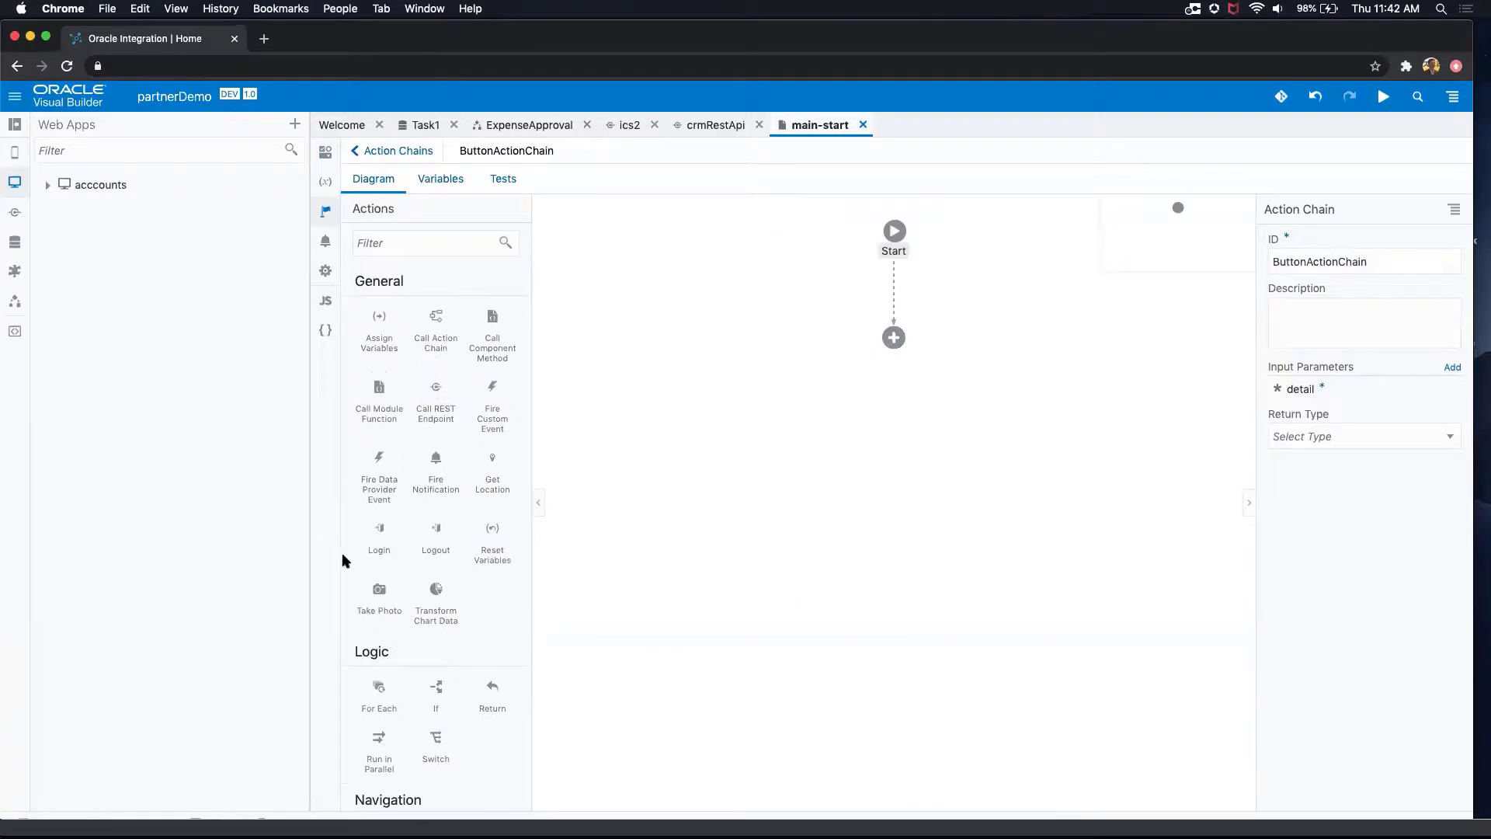
{"action": "scroll", "coordinate": [412, 578], "scroll_direction": "down", "scroll_amount": 1}
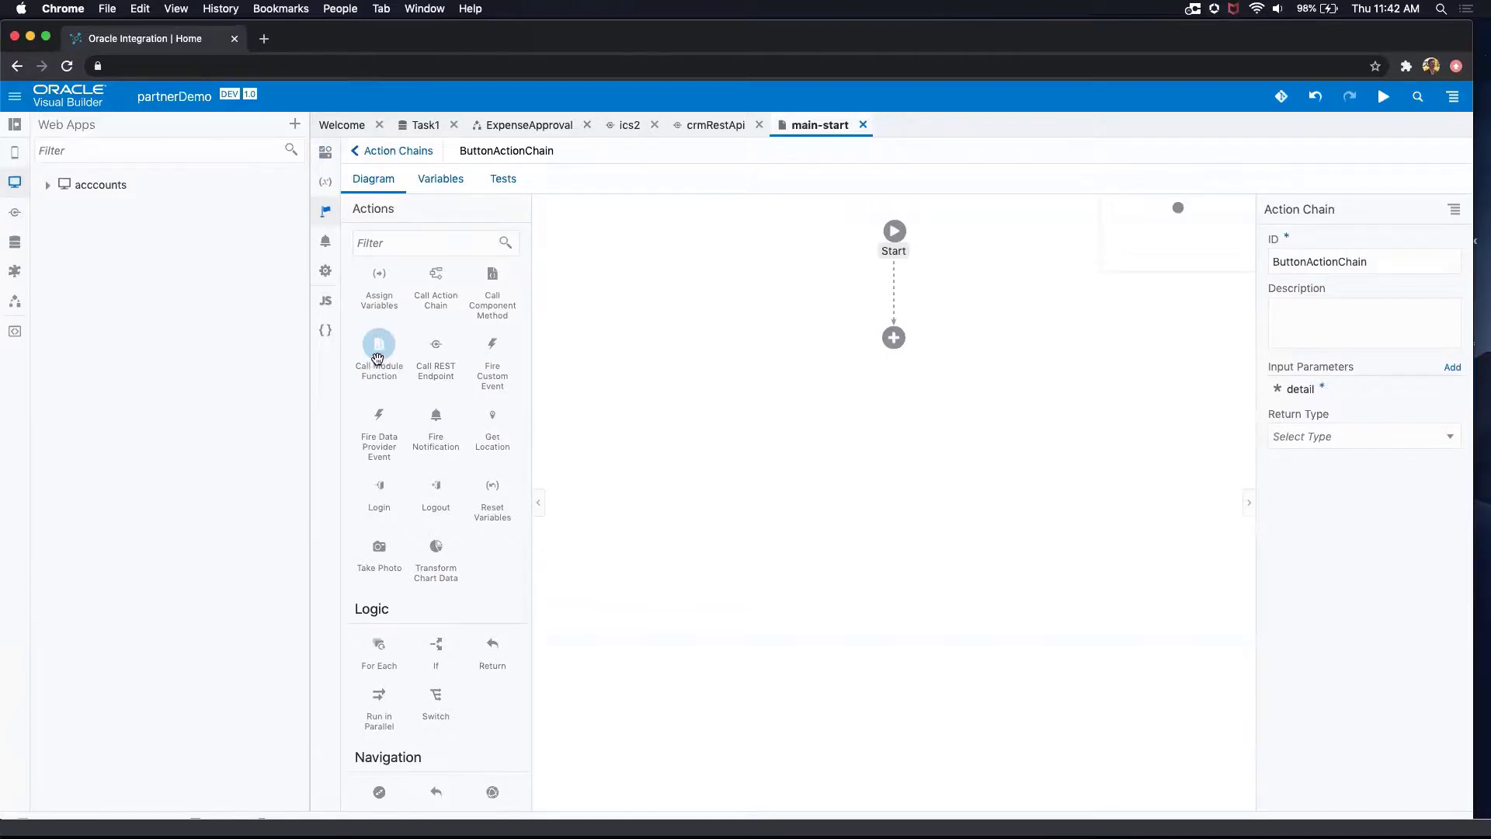
{"action": "scroll", "coordinate": [431, 497], "scroll_direction": "down", "scroll_amount": 3}
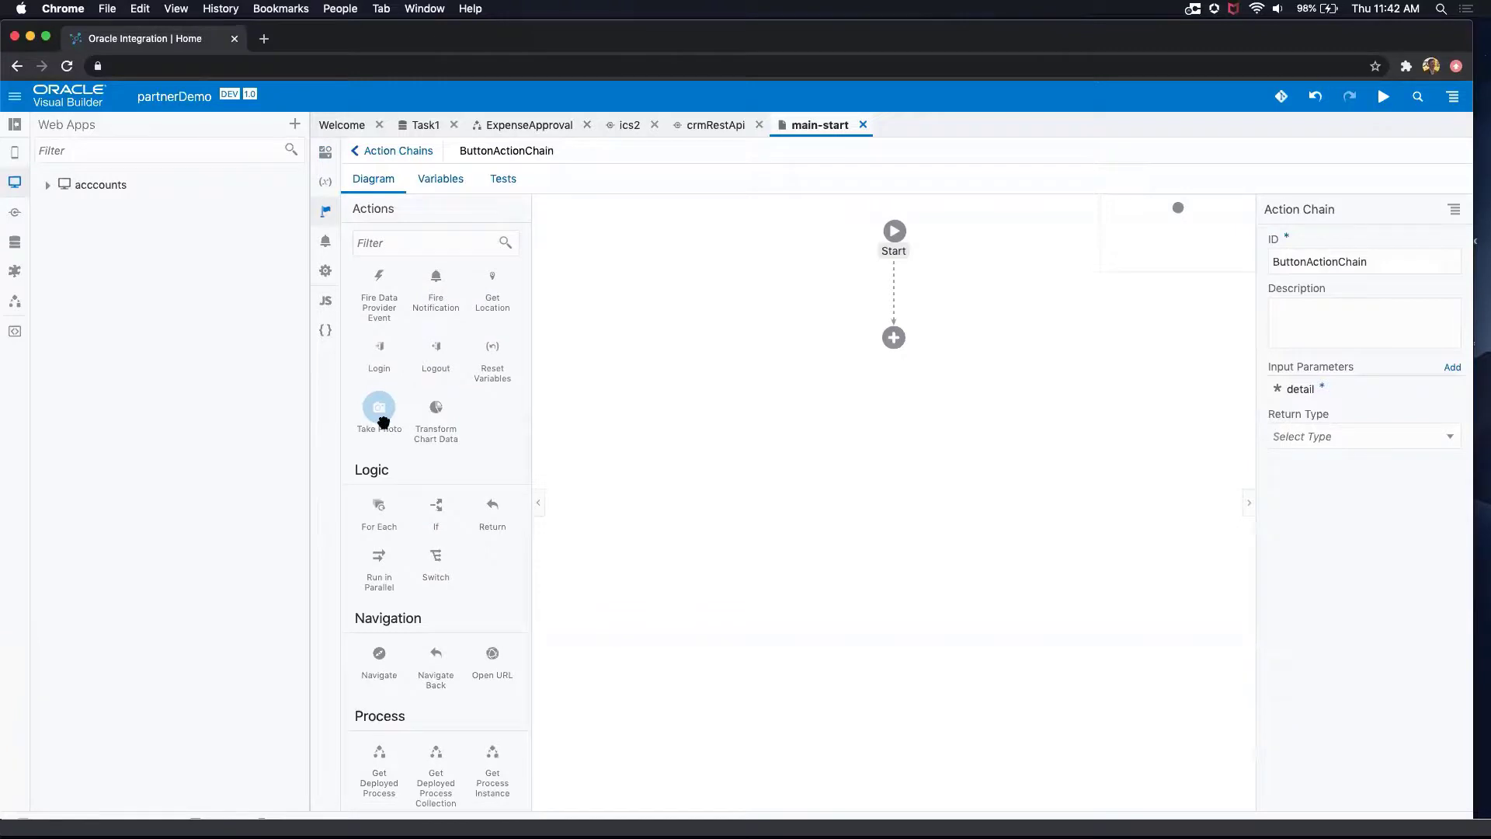
{"action": "scroll", "coordinate": [383, 421], "scroll_direction": "down", "scroll_amount": 3}
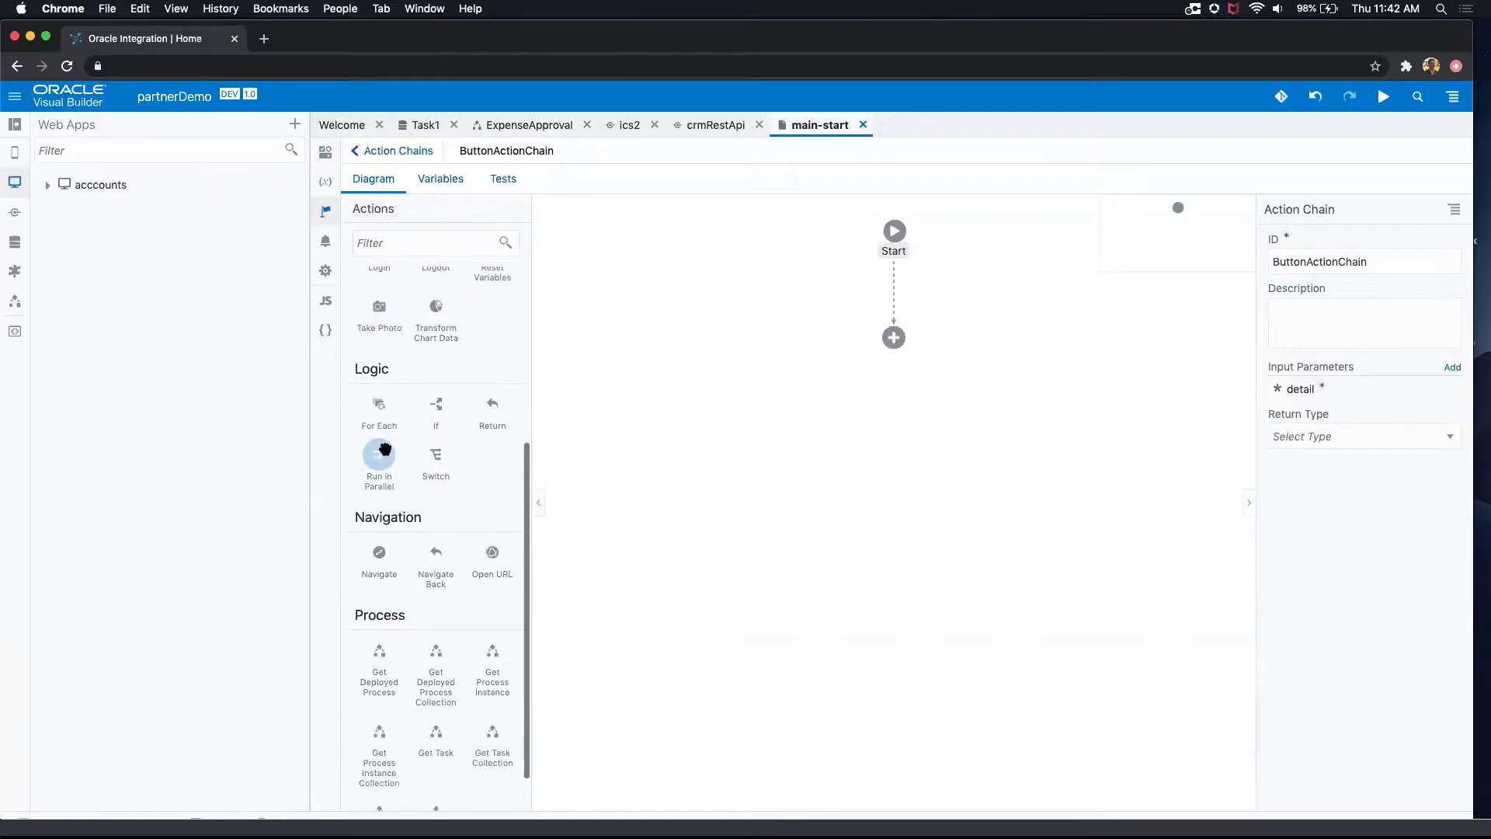
Step: Add a Start Process action to the action chain and select the Start interface of the ExpenseApproval process alias
{"action": "left_click_drag", "start_coordinate": [437, 761], "coordinate": [894, 350]}
{"action": "left_click", "coordinate": [1364, 582]}
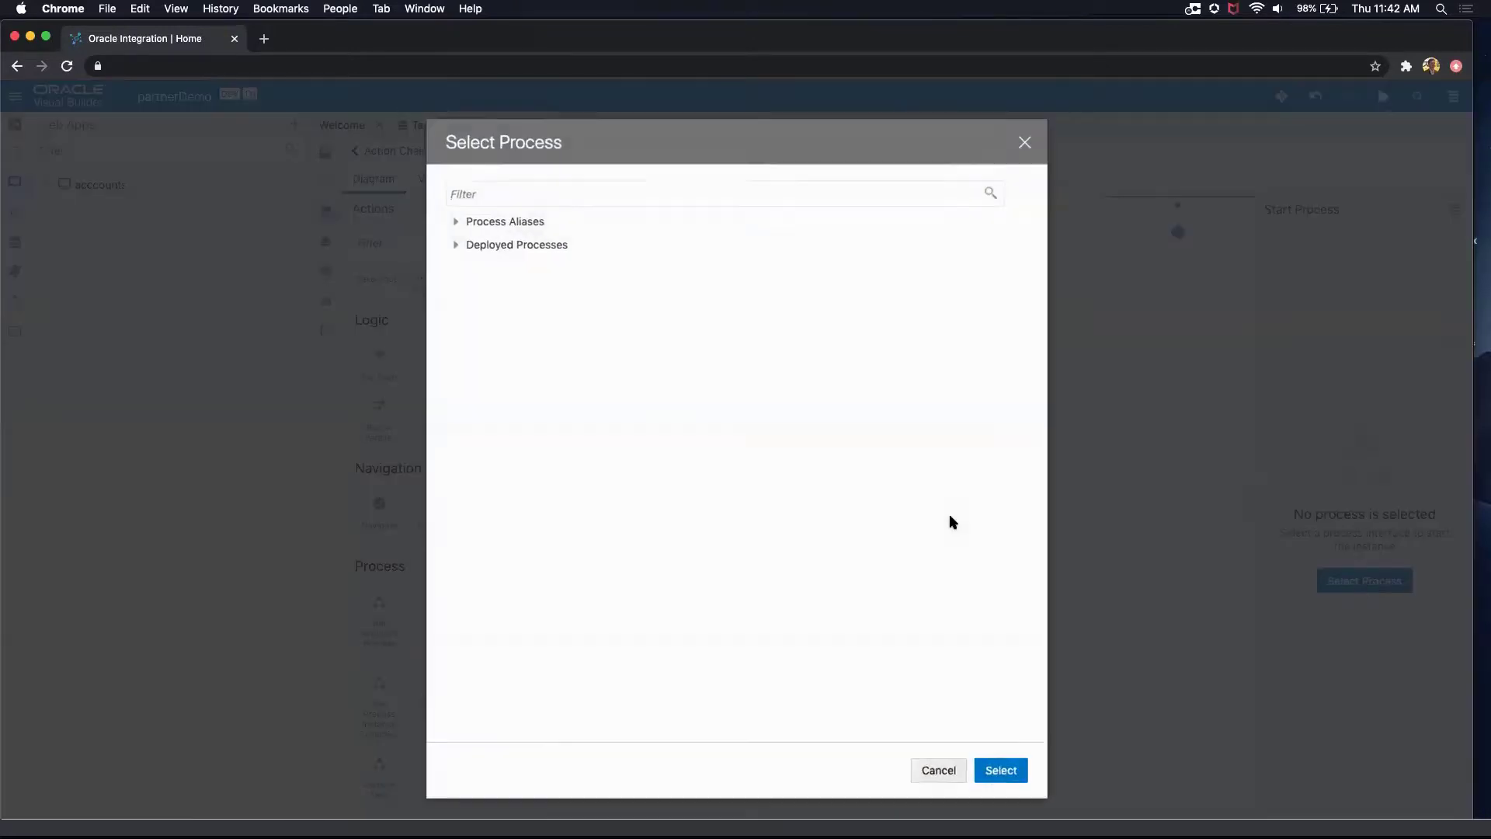
{"action": "left_click", "coordinate": [456, 222]}
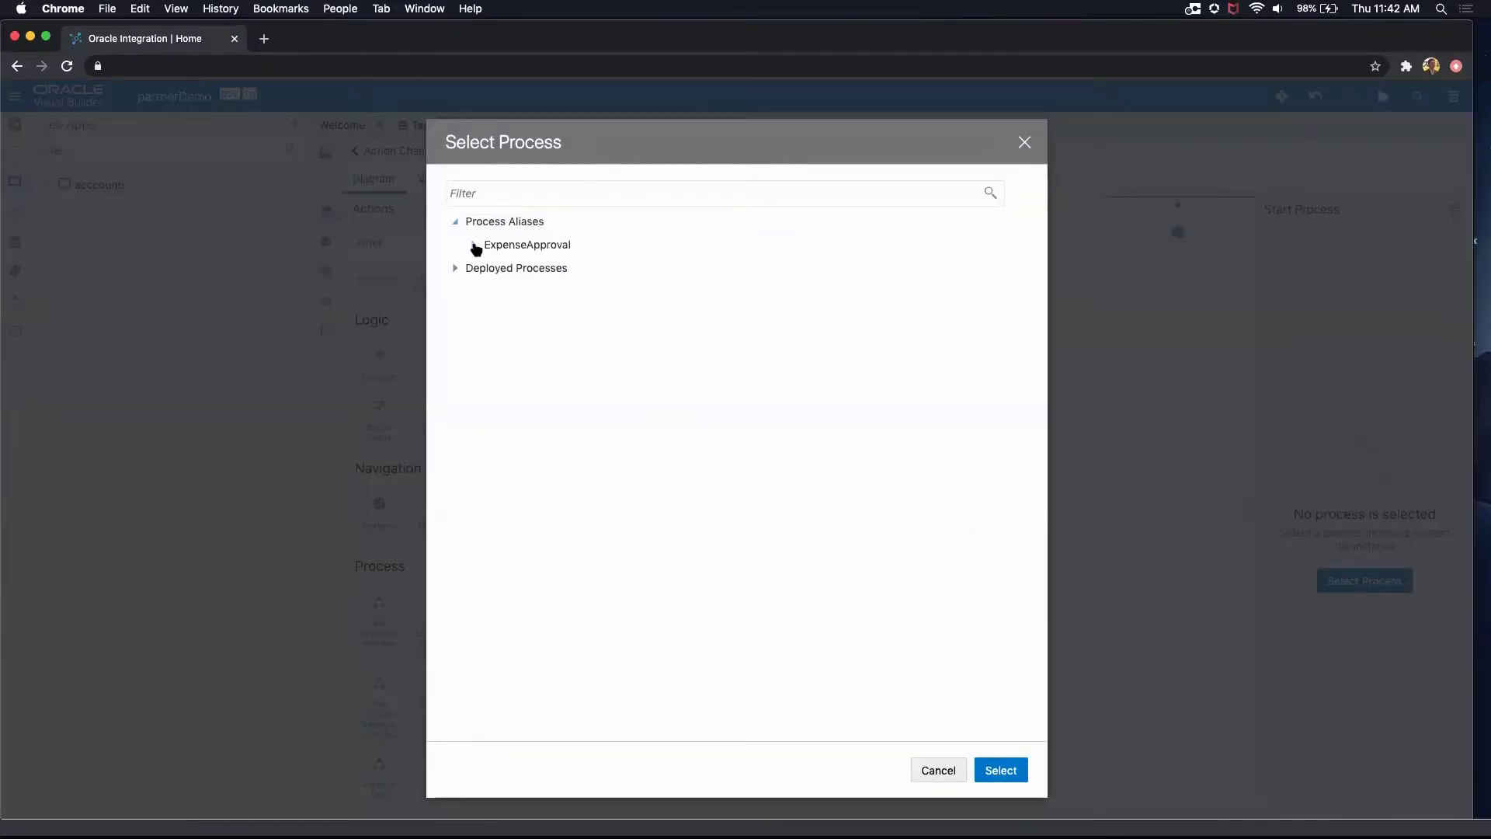
{"action": "left_click", "coordinate": [473, 245]}
{"action": "left_click", "coordinate": [513, 267]}
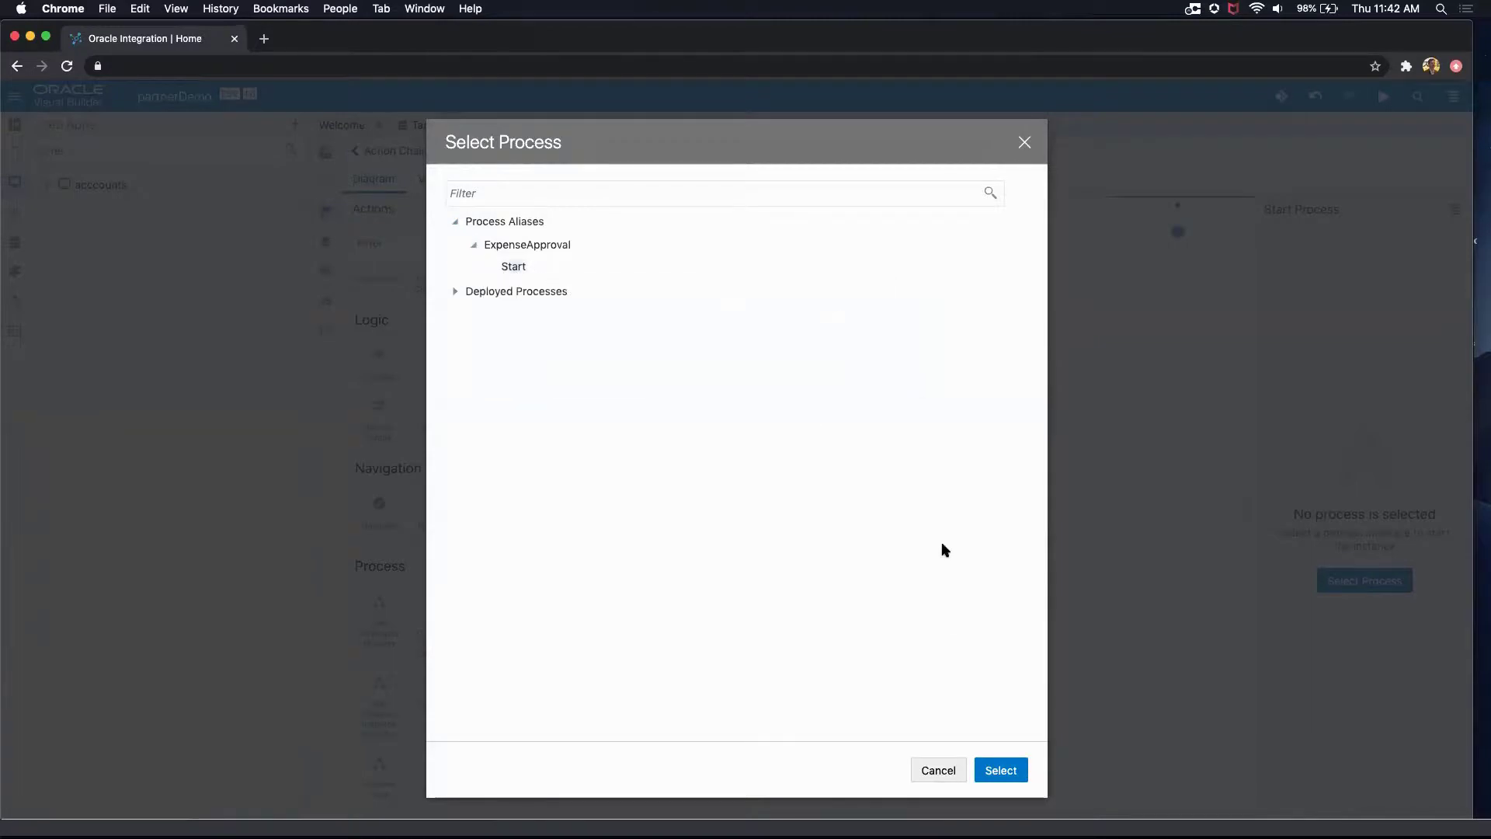
{"action": "left_click", "coordinate": [1011, 777]}
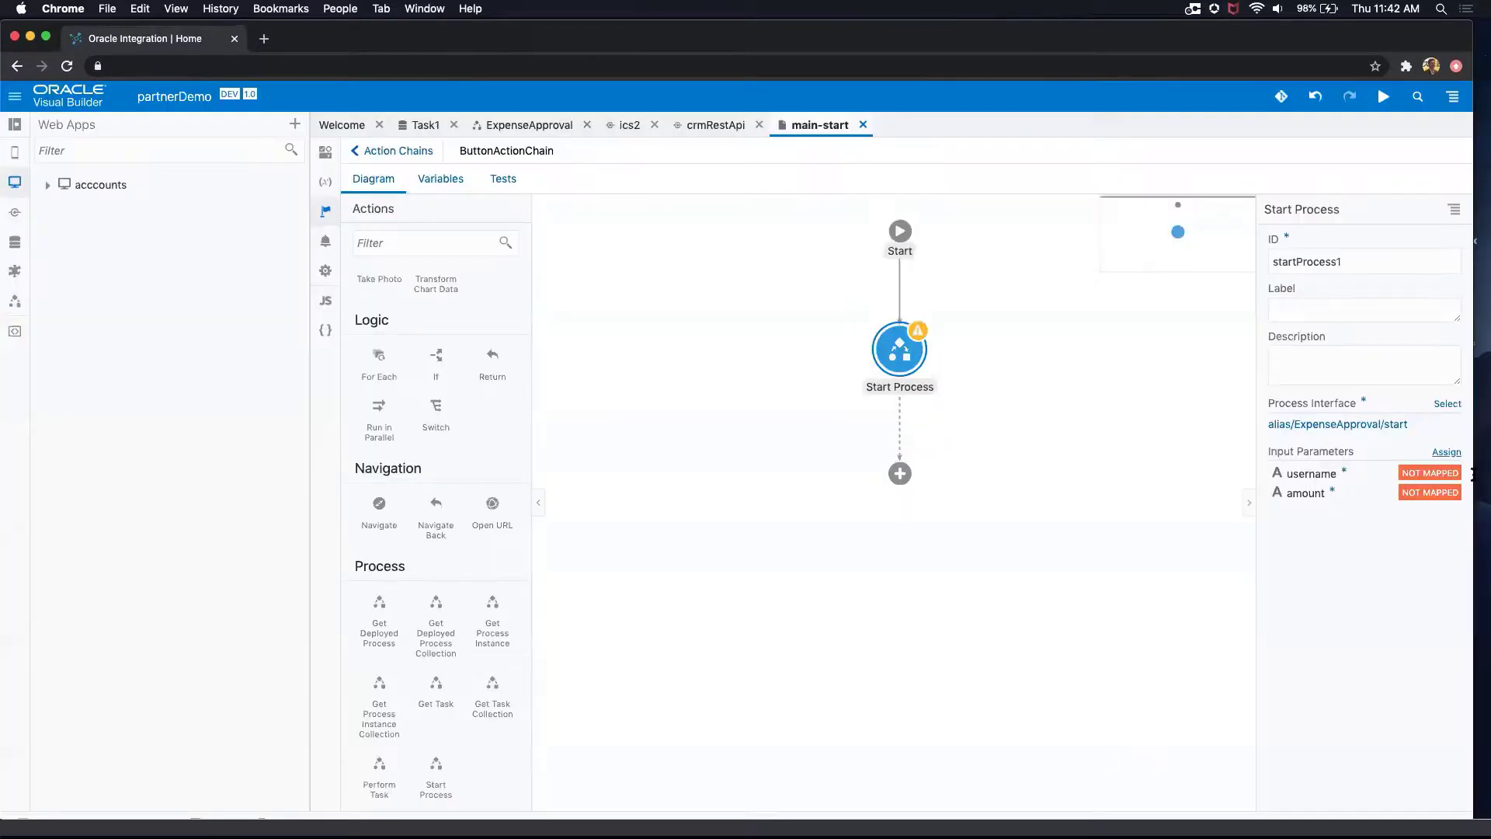
Step: Map the application user's email to the username parameter and userId to the amount parameter, and save the mapping
{"action": "left_click", "coordinate": [1449, 453]}
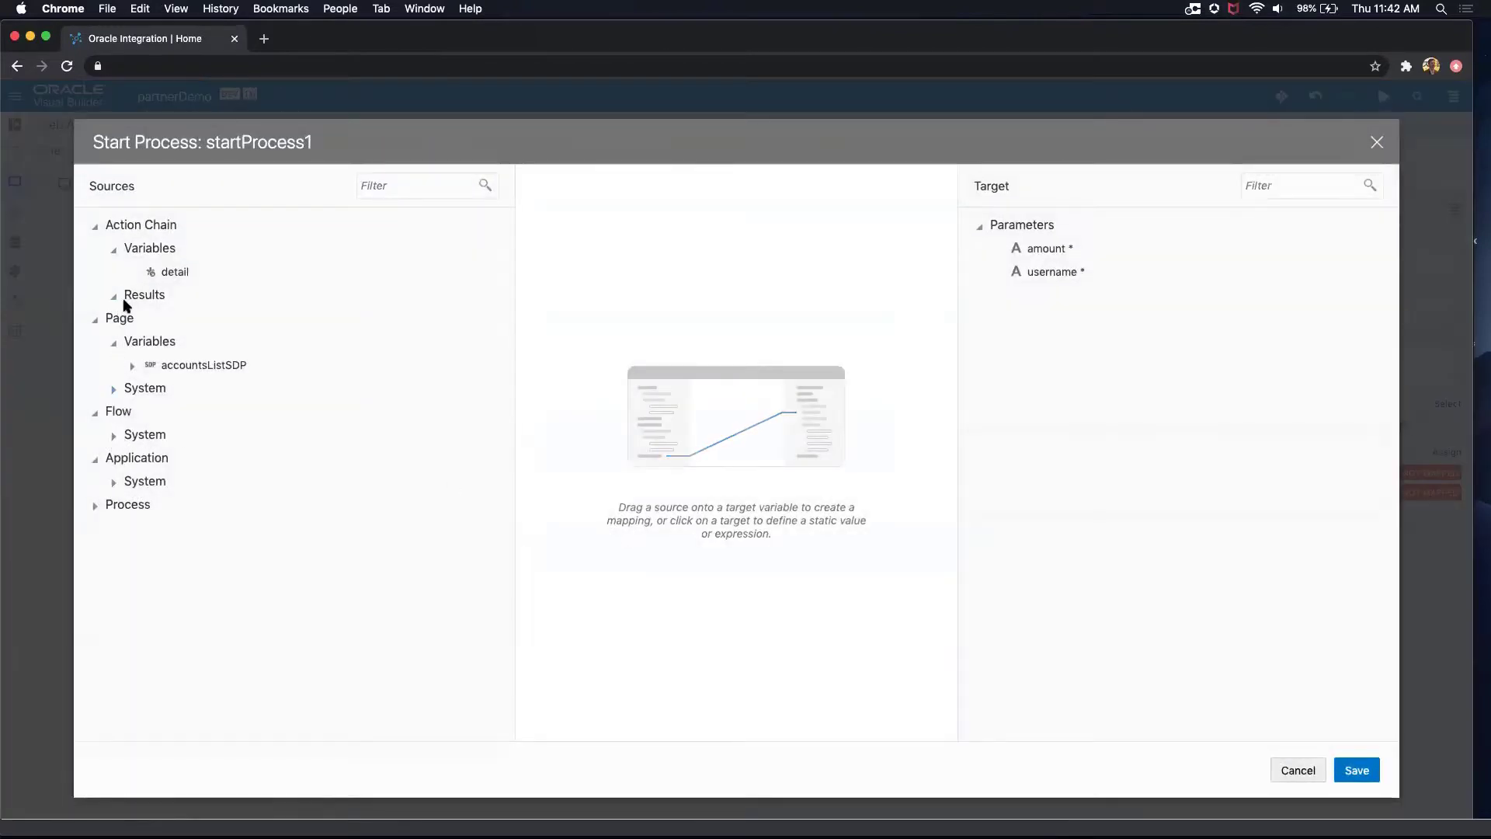
{"action": "left_click", "coordinate": [114, 390]}
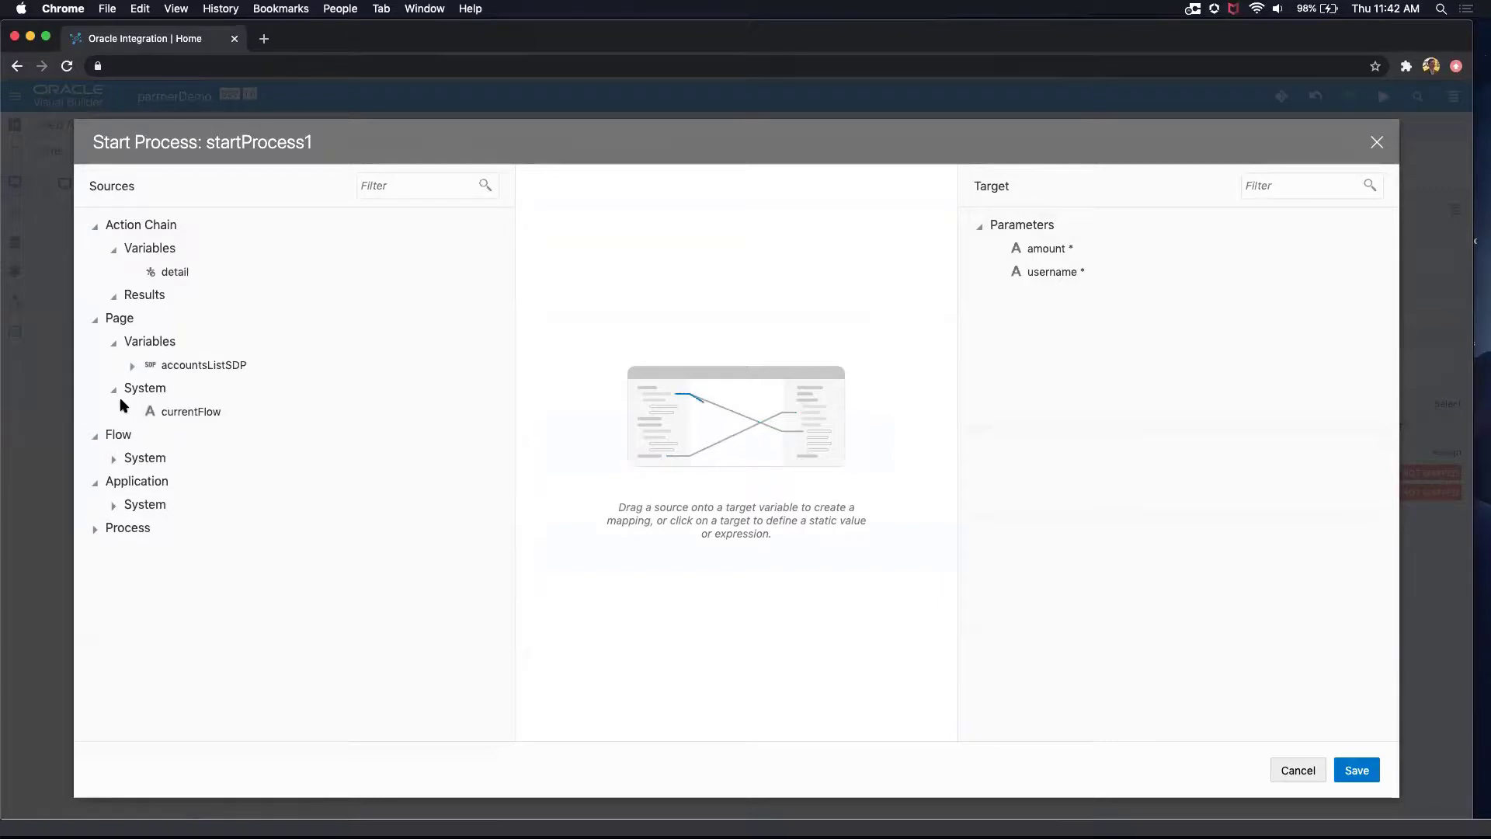
{"action": "left_click", "coordinate": [114, 505]}
{"action": "left_click", "coordinate": [132, 622]}
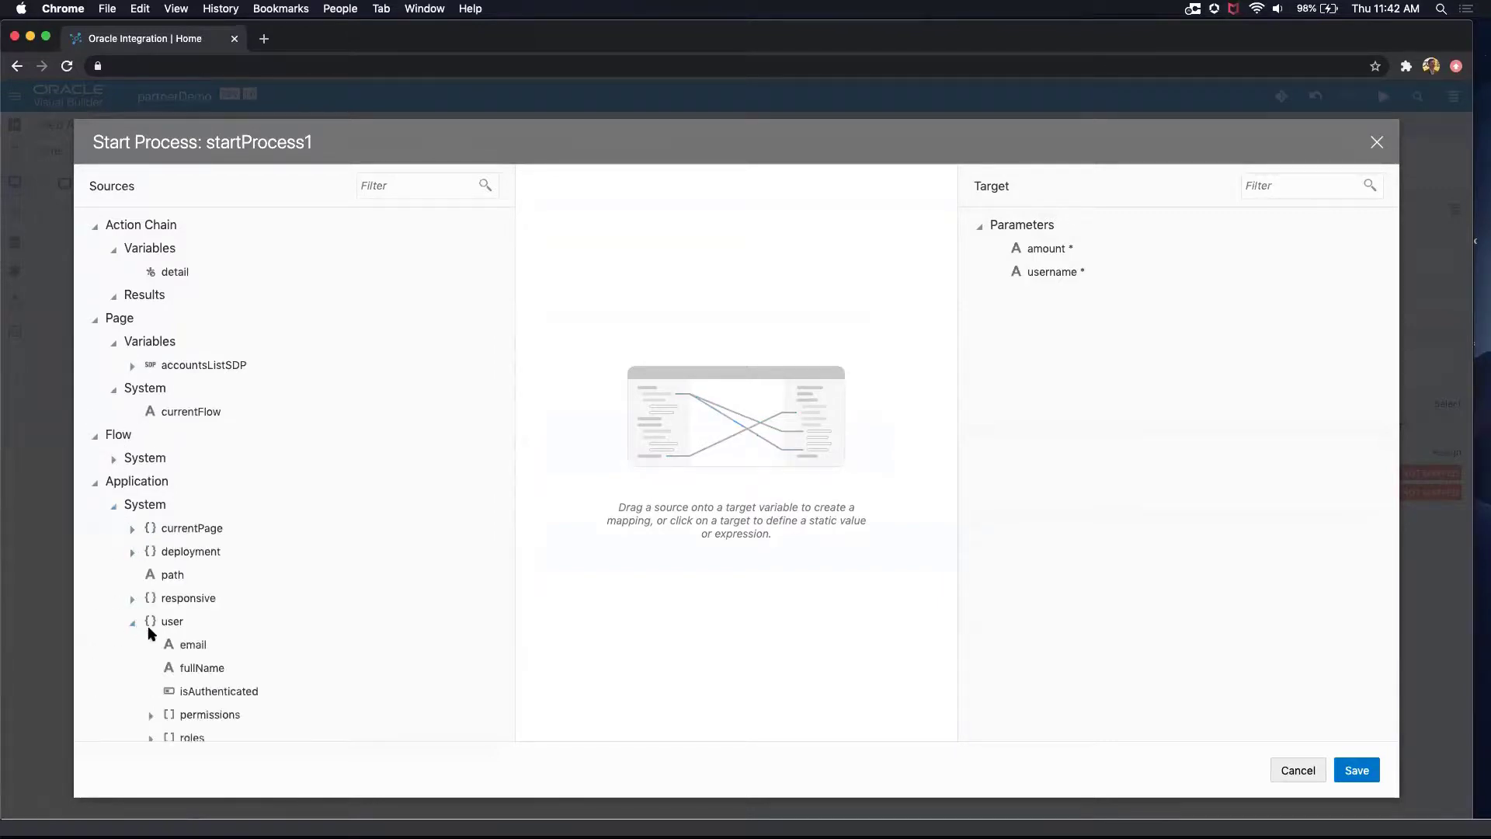
{"action": "left_click_drag", "start_coordinate": [193, 646], "coordinate": [1064, 273]}
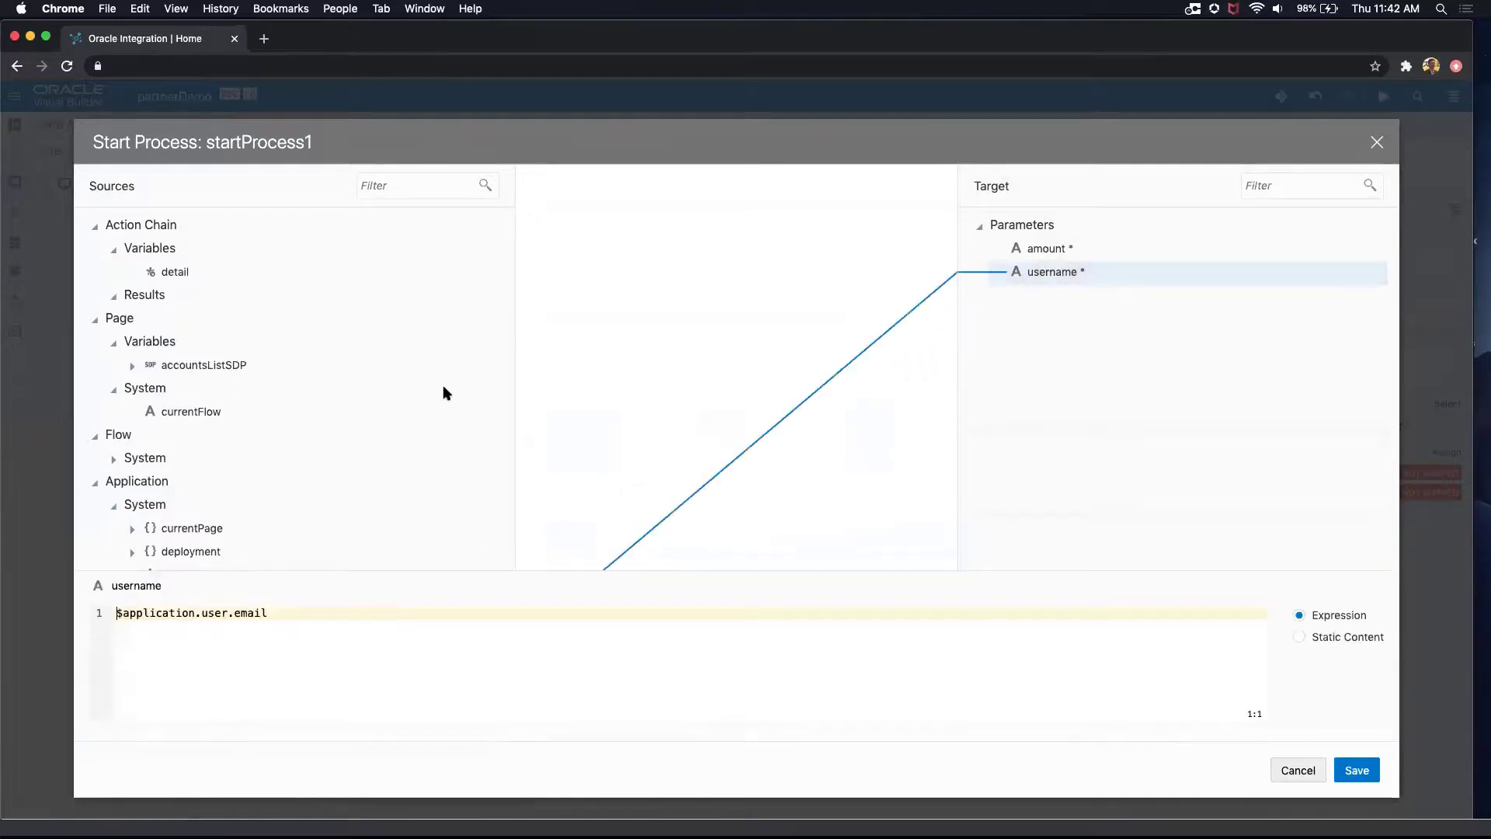
{"action": "scroll", "coordinate": [233, 505], "scroll_direction": "down", "scroll_amount": 5}
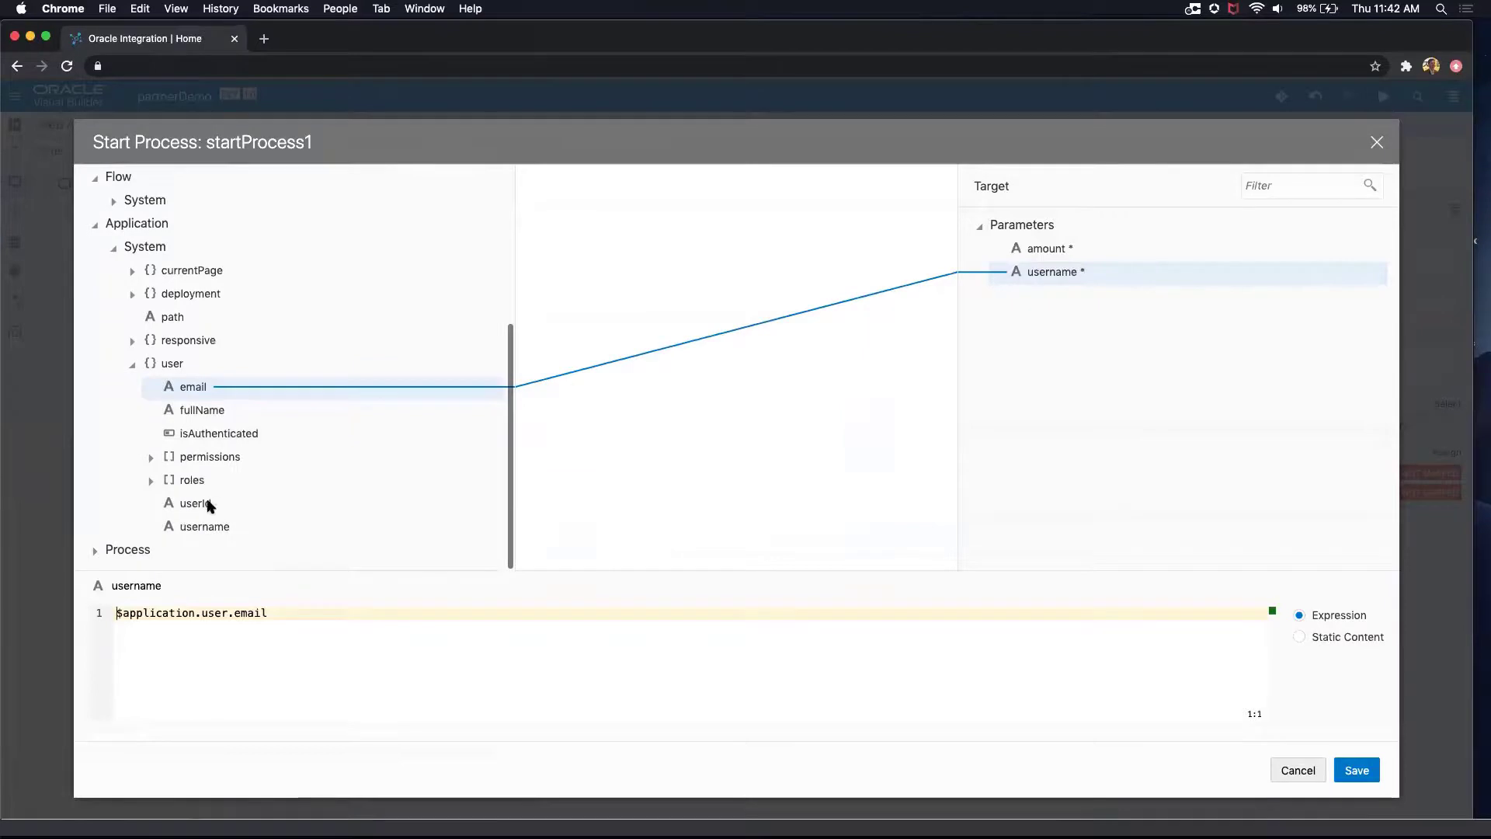
{"action": "left_click_drag", "start_coordinate": [200, 501], "coordinate": [1029, 257]}
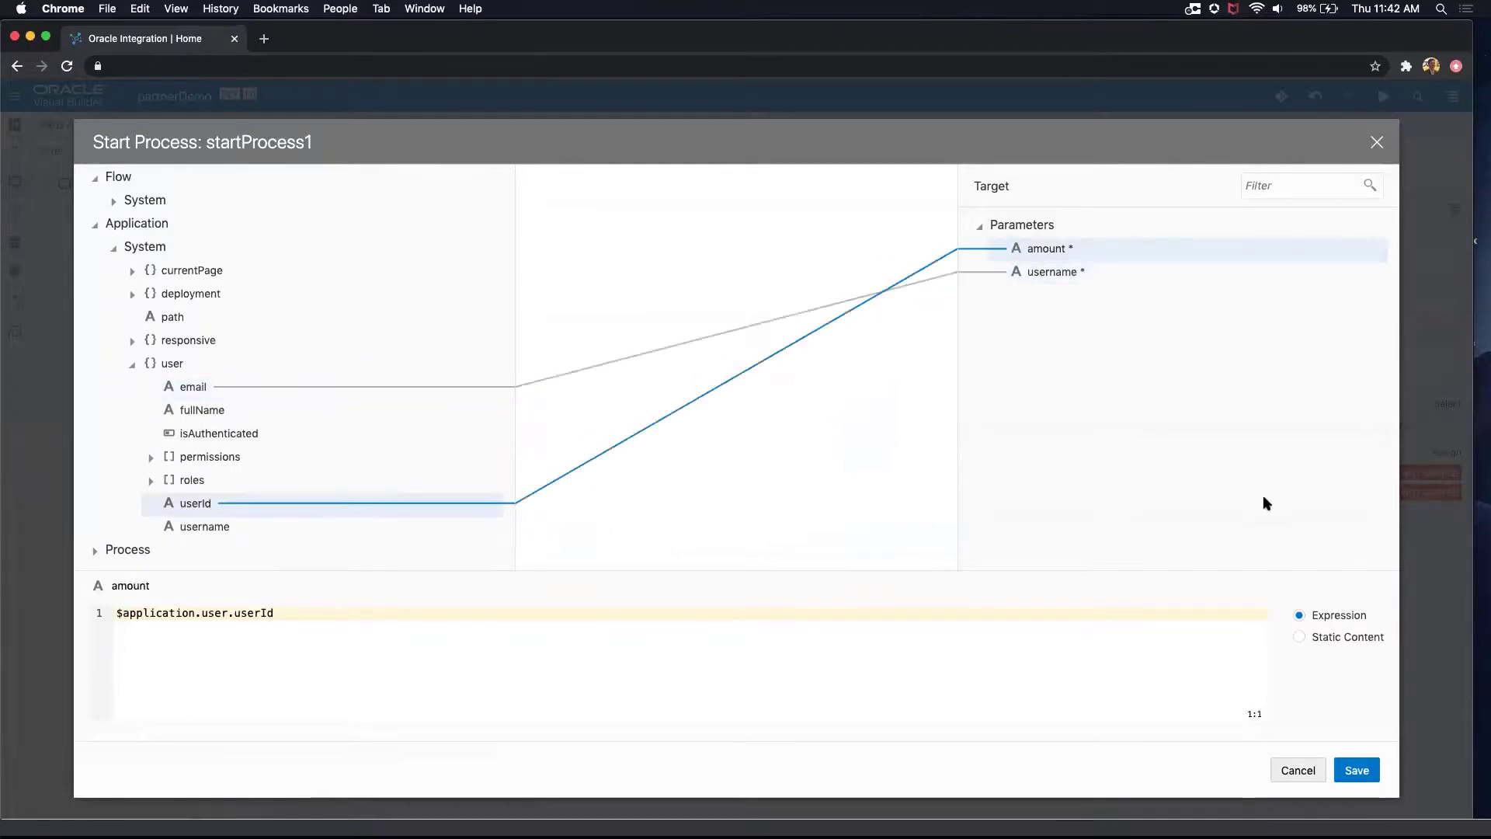
{"action": "left_click", "coordinate": [1358, 770]}
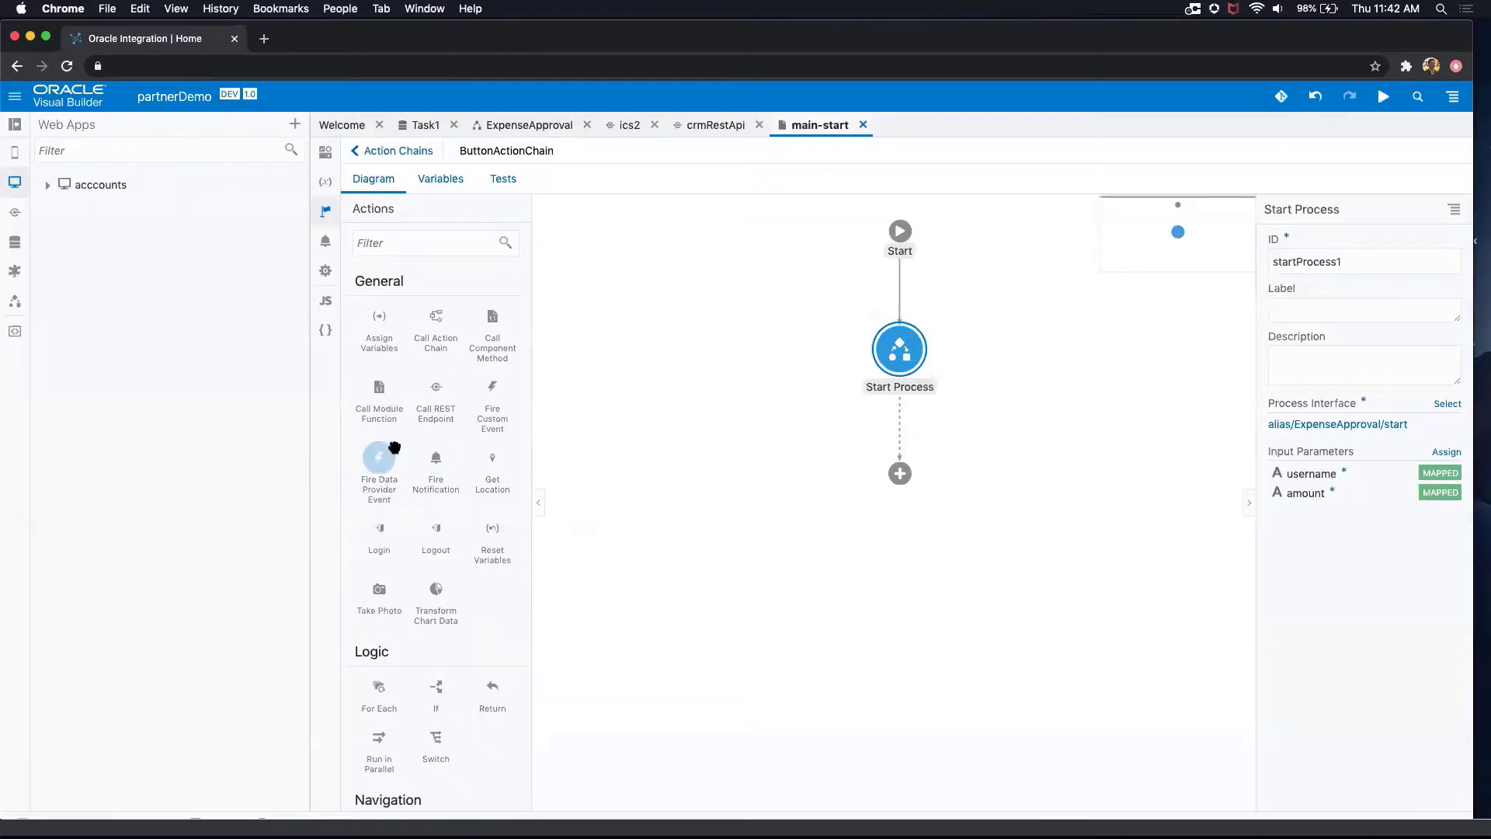
Step: Add a Fire Notification action after Start Process with the summary "Approvale sent" and the notification type confirmation
{"action": "left_click_drag", "start_coordinate": [435, 457], "coordinate": [906, 487]}
{"action": "left_click", "coordinate": [1289, 428]}
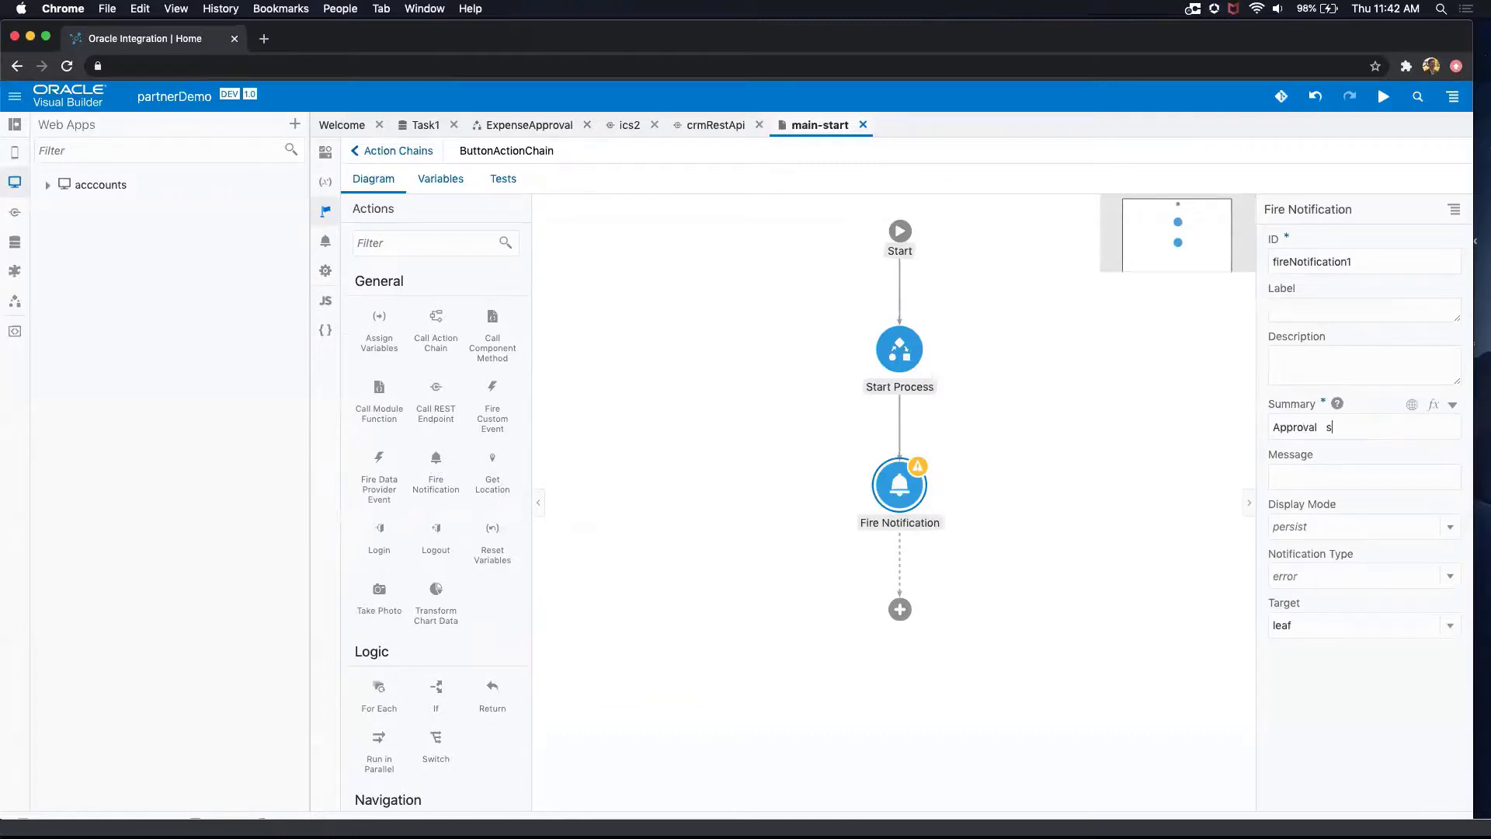
{"action": "left_click", "coordinate": [1359, 575]}
{"action": "left_click", "coordinate": [1357, 576]}
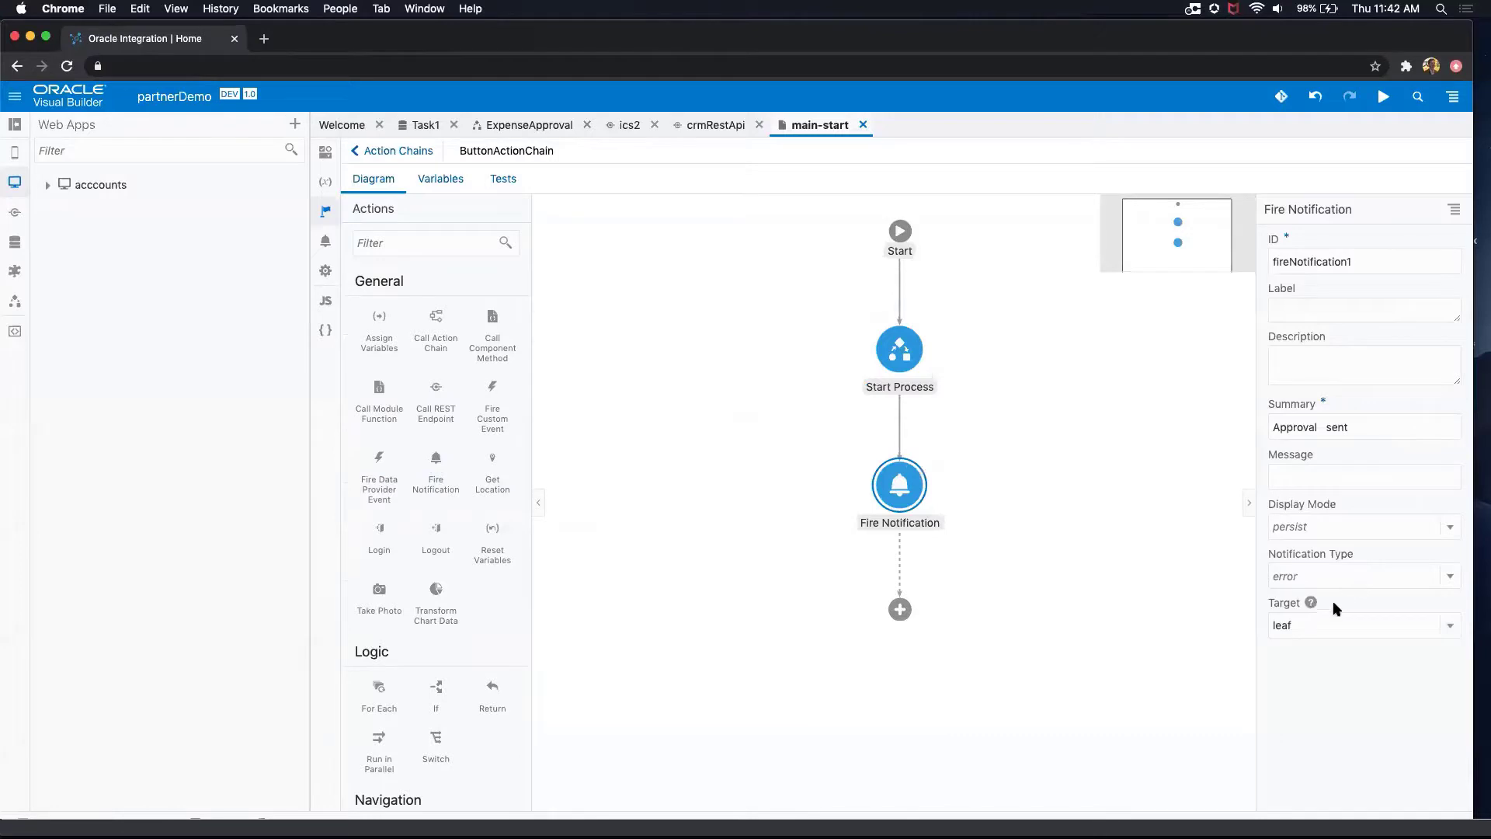
{"action": "left_click", "coordinate": [1349, 572]}
{"action": "left_click", "coordinate": [1369, 664]}
Step: Look over the Git repository options available for the application
{"action": "left_click", "coordinate": [1384, 97]}
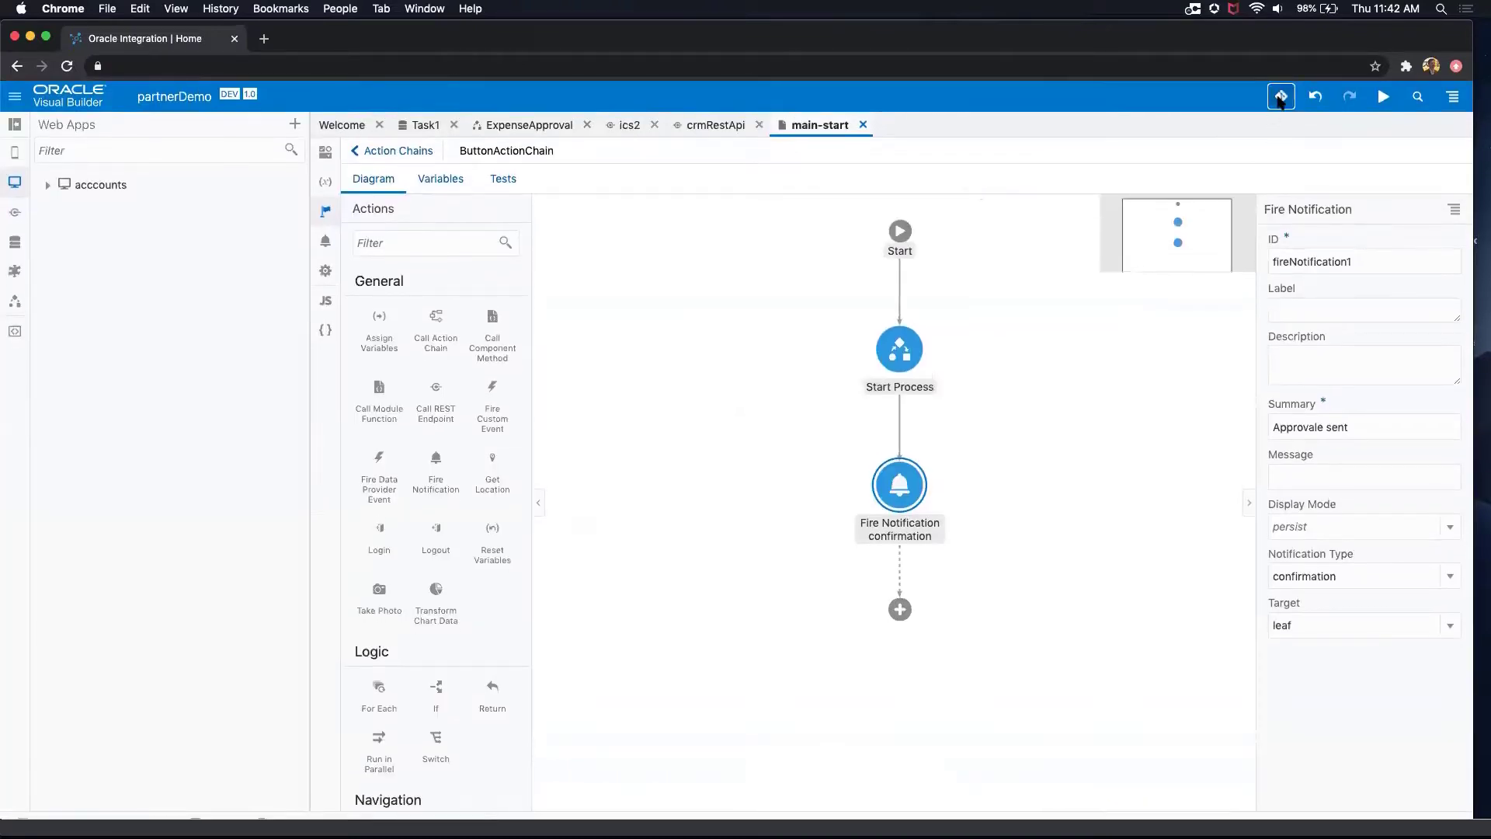
{"action": "left_click", "coordinate": [1282, 97]}
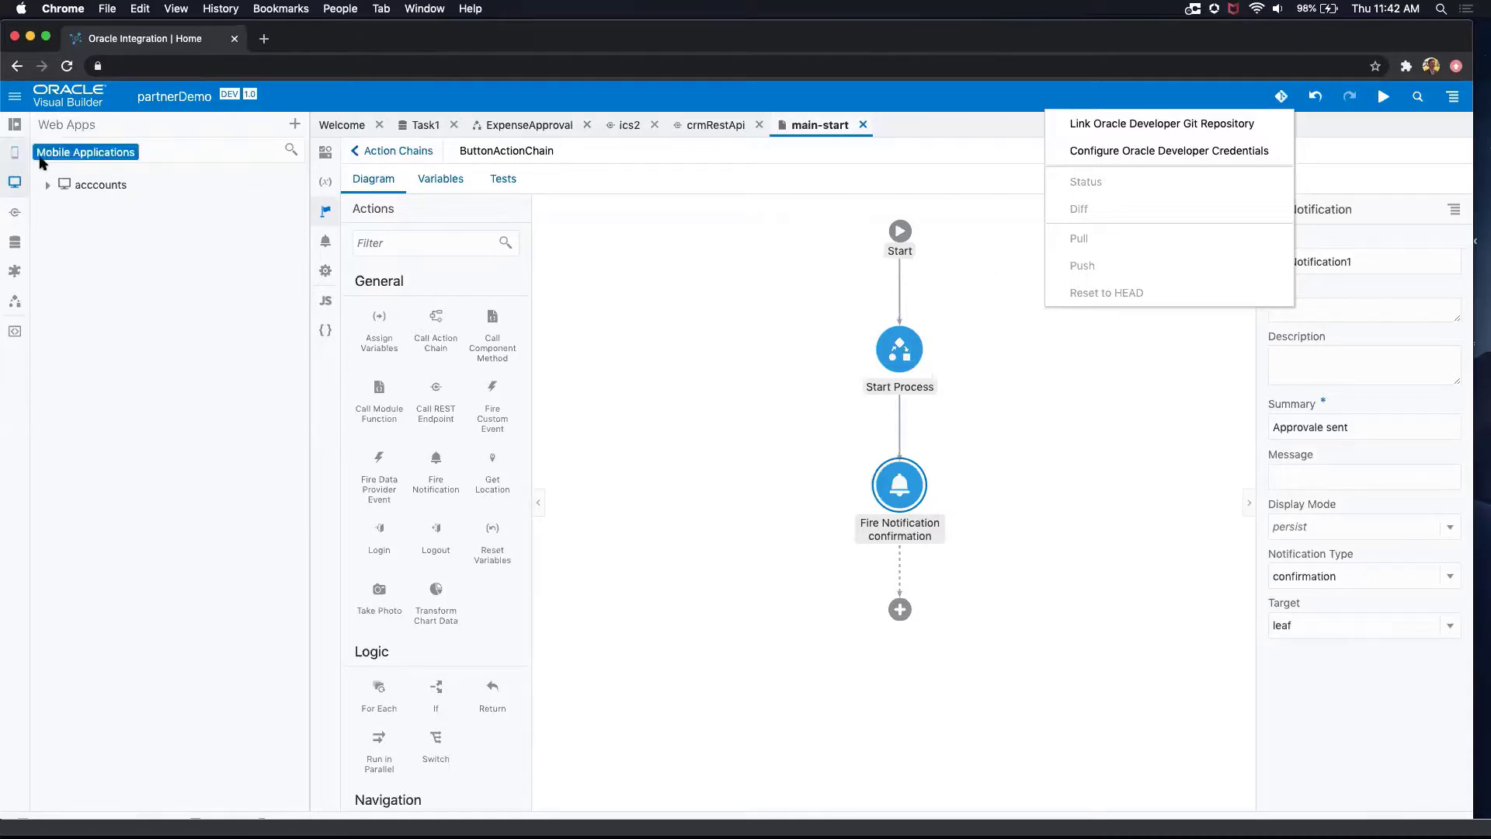
Step: Start creating a mobile application and name it accounts2go
{"action": "left_click", "coordinate": [16, 153]}
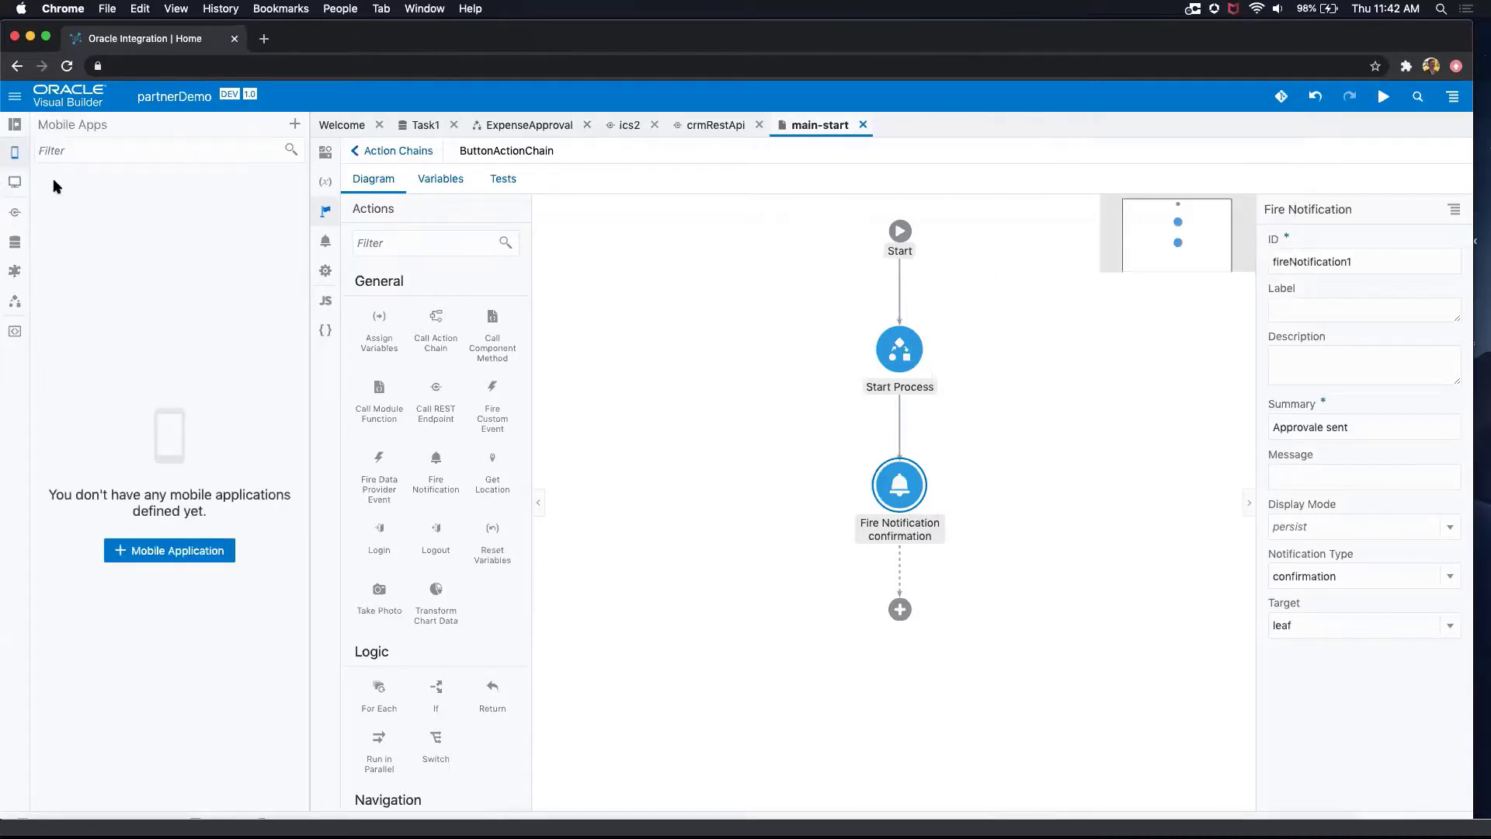
{"action": "left_click", "coordinate": [212, 550]}
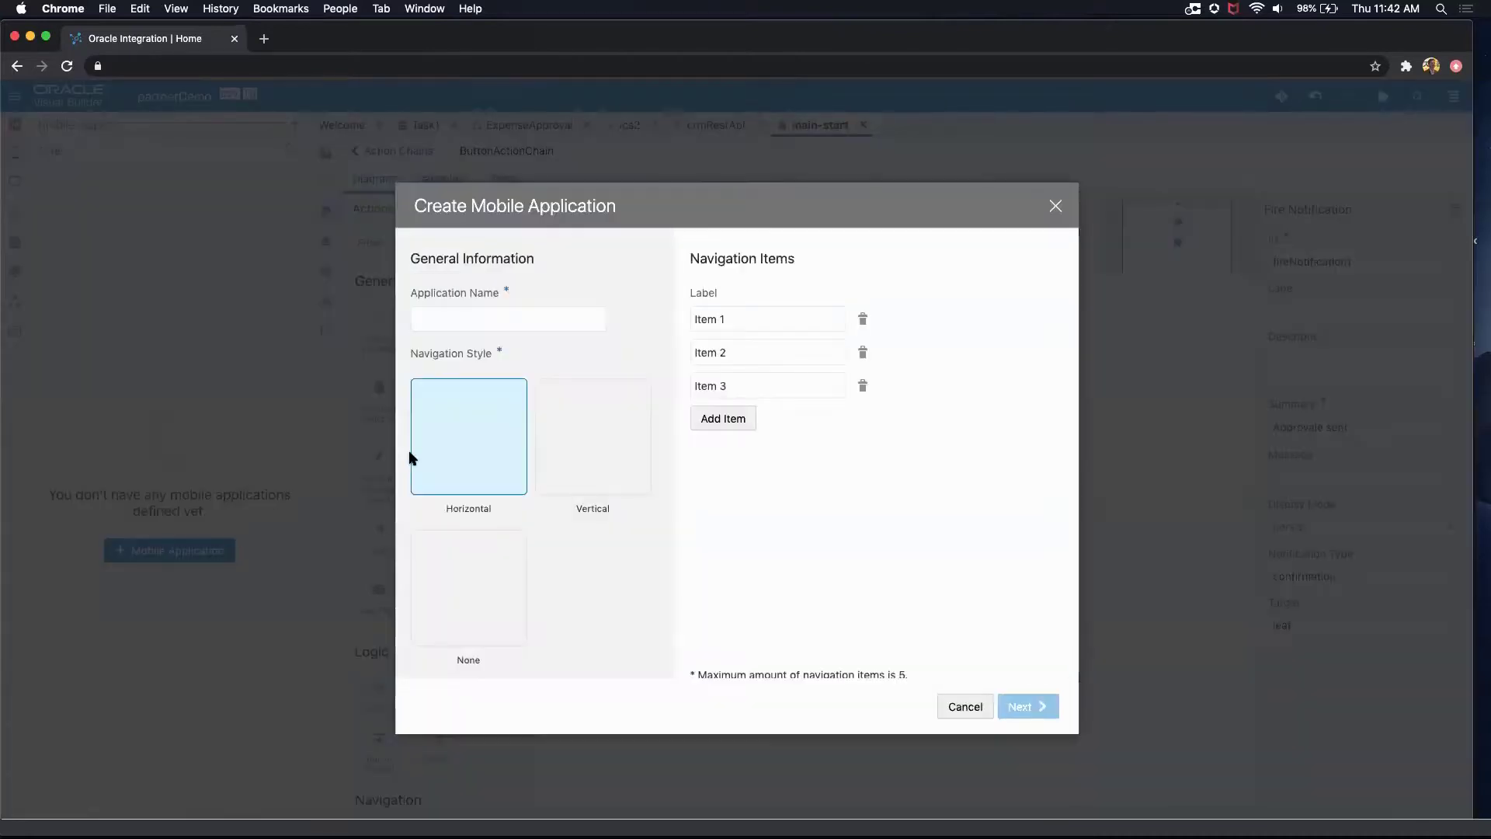
{"action": "type", "text": "accounts2"}
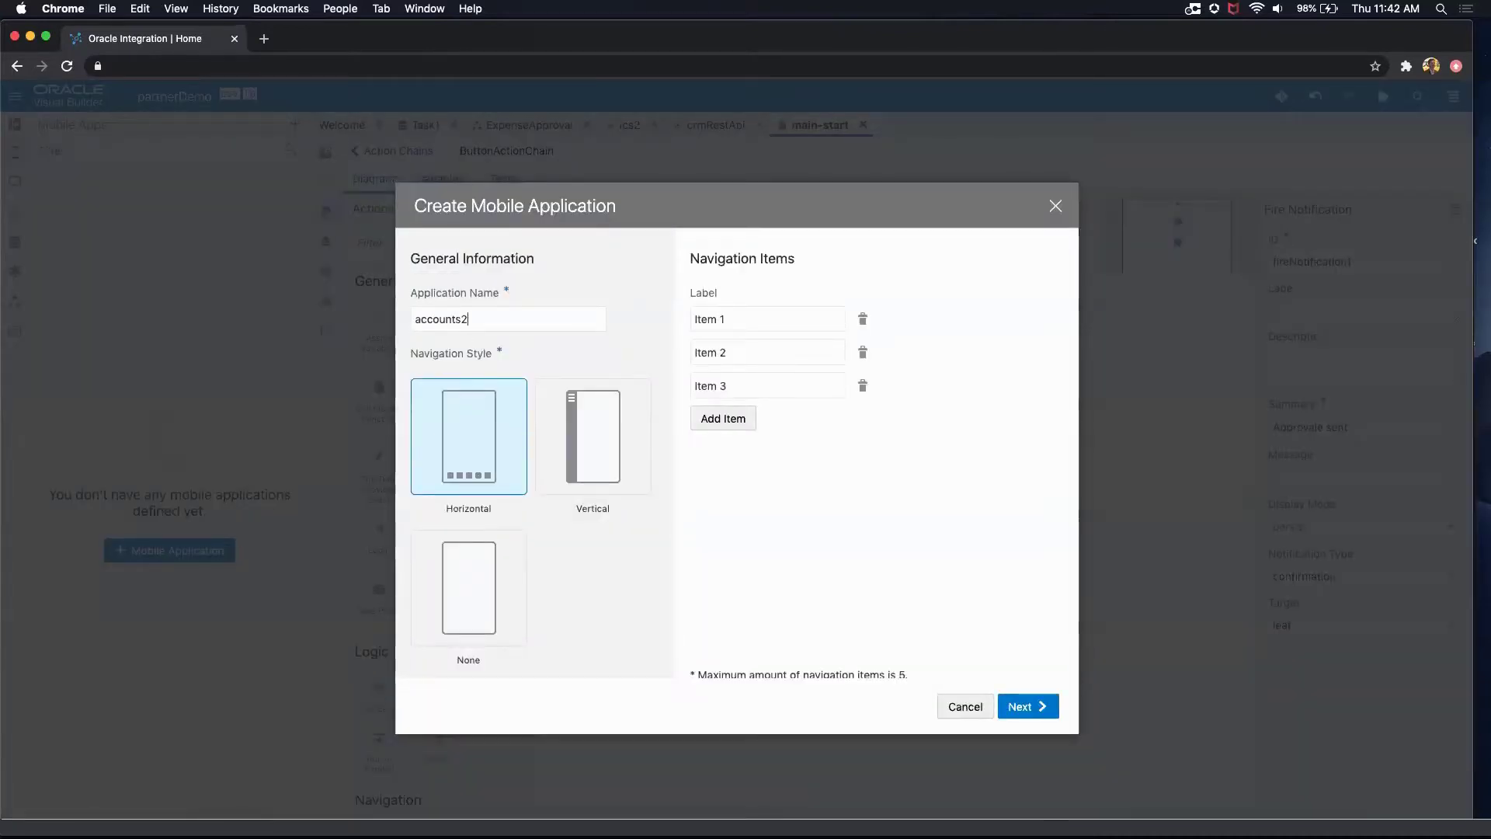
{"action": "key", "text": "BackSpace"}
{"action": "key", "text": "BackSpace"}
{"action": "key", "text": "BackSpace"}
Step: Label the first navigation item accounts and remove the Item 2 and Item 3 navigation items
{"action": "triple_click", "coordinate": [738, 319]}
{"action": "type", "text": "account"}
{"action": "left_click", "coordinate": [862, 353]}
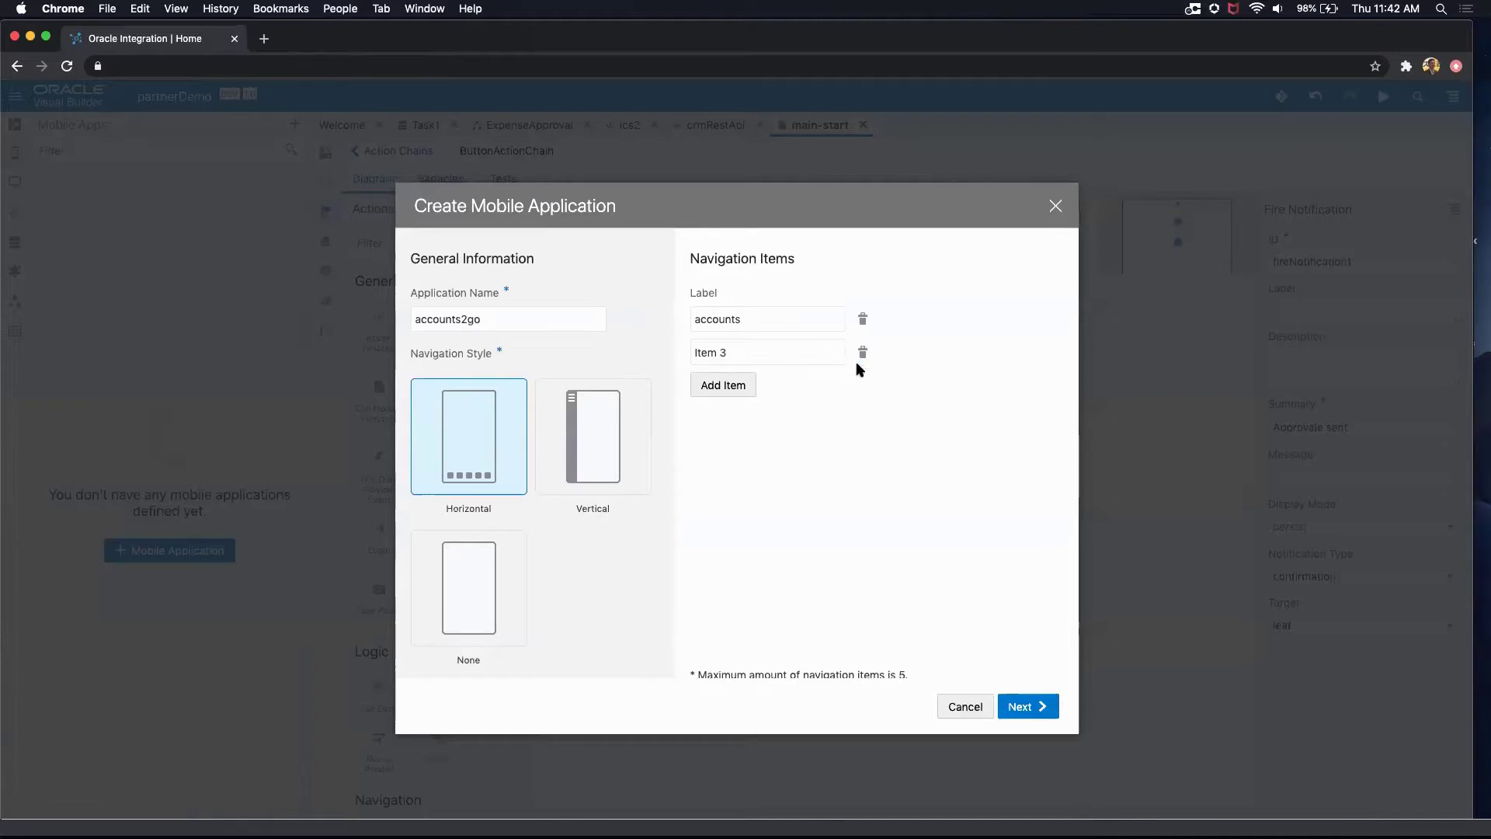
{"action": "left_click", "coordinate": [862, 354]}
Step: Choose the List page template for the accounts item and create the mobile application
{"action": "left_click", "coordinate": [1021, 708]}
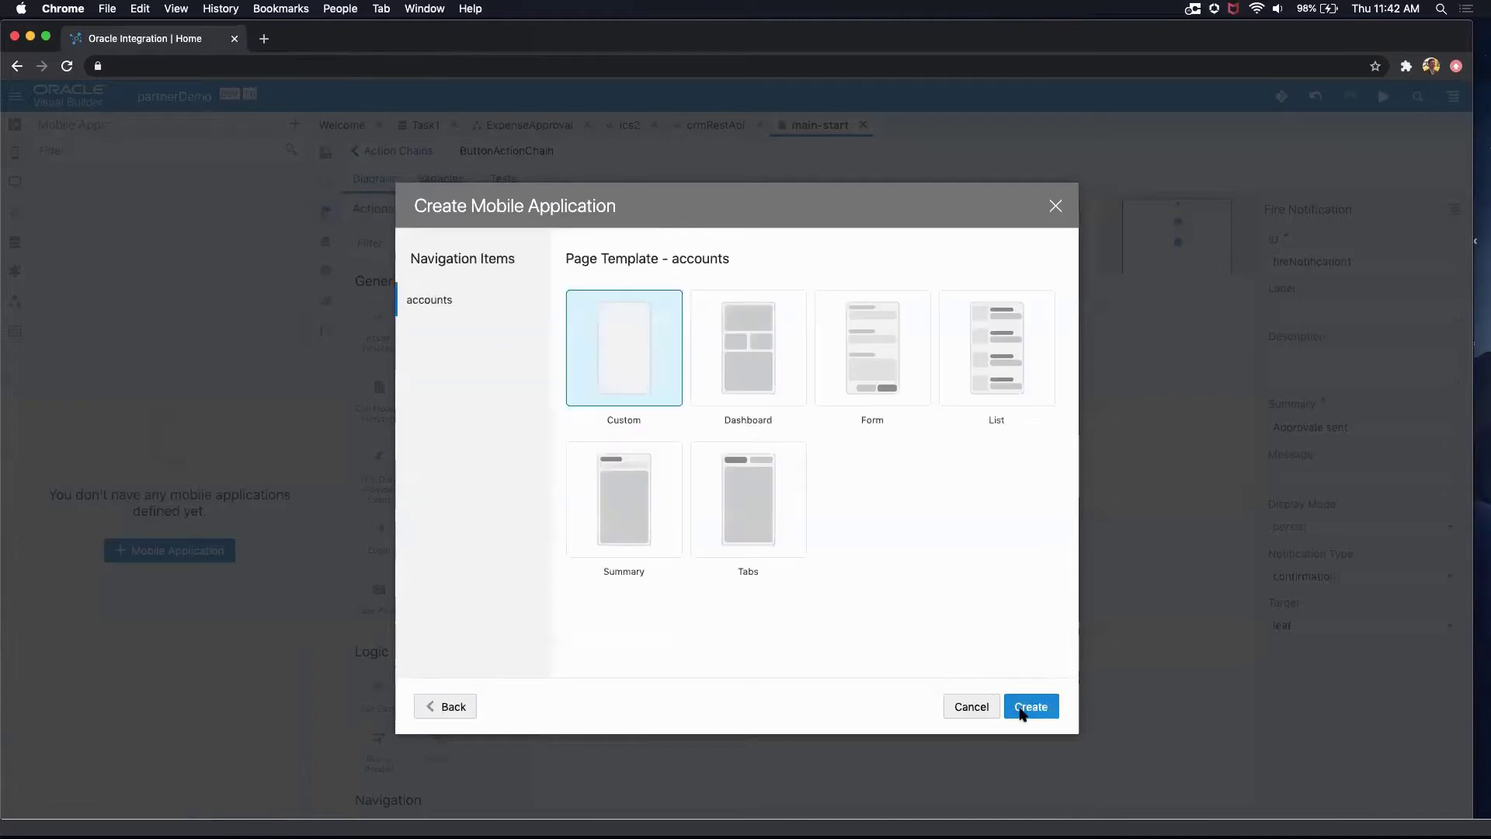
{"action": "left_click", "coordinate": [1012, 377]}
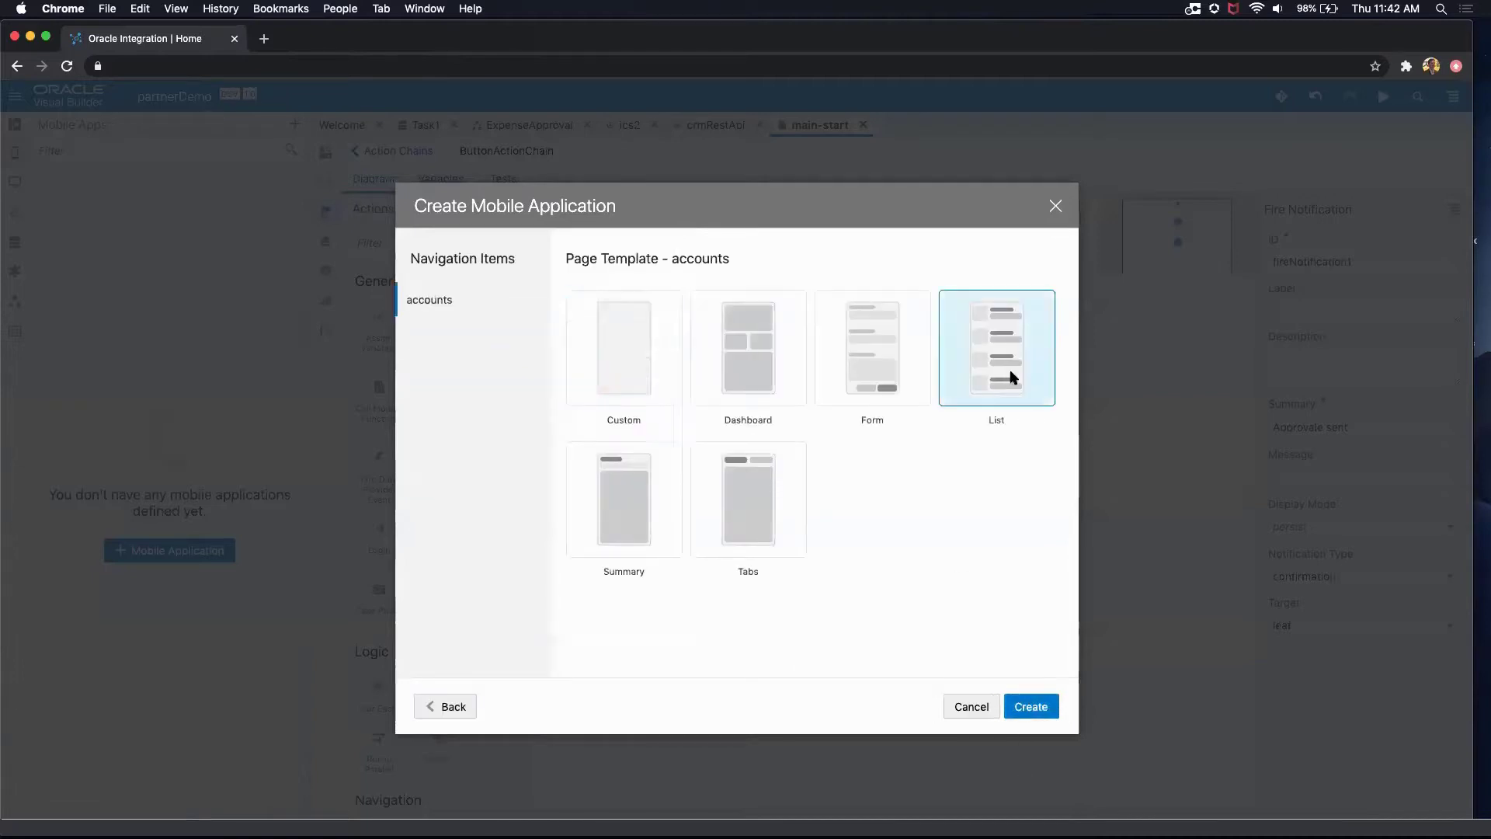
{"action": "left_click", "coordinate": [1033, 708]}
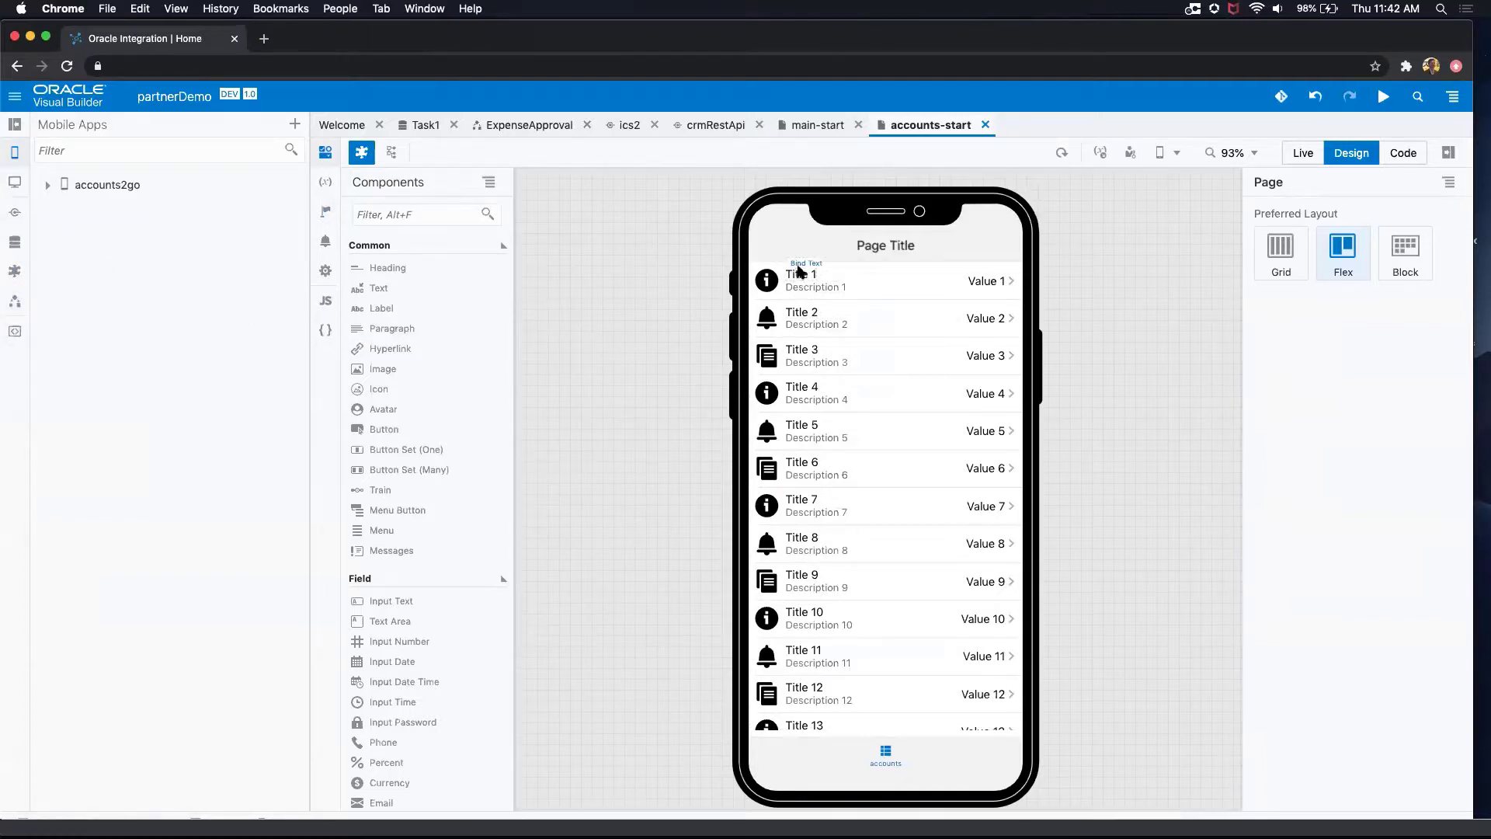
Step: Start adding data to the page's List View with crmRestApi accounts as the source and the two-column list item template
{"action": "left_click", "coordinate": [846, 279]}
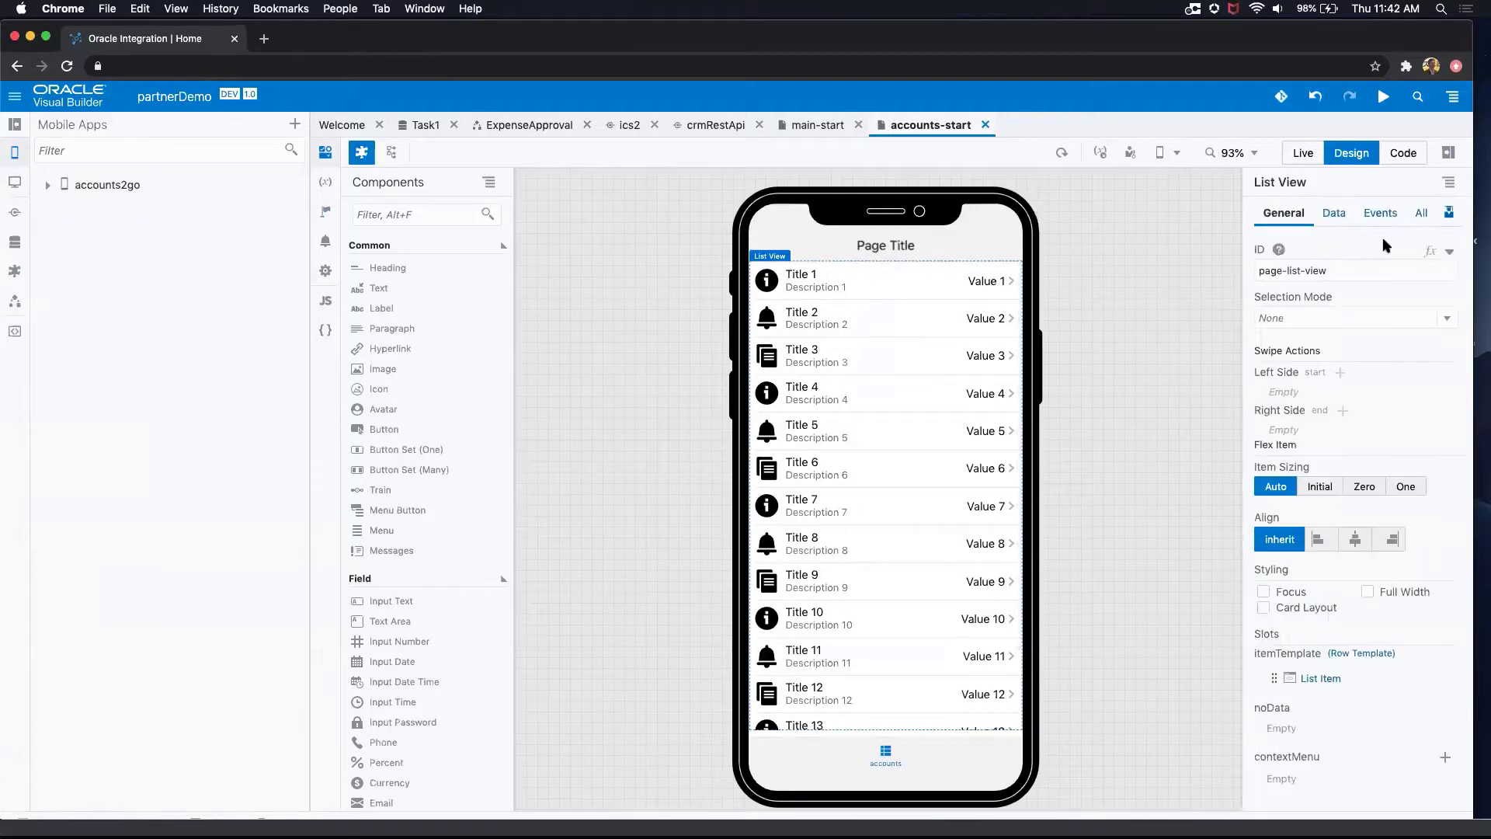
{"action": "left_click", "coordinate": [1448, 212]}
{"action": "left_click", "coordinate": [1421, 254]}
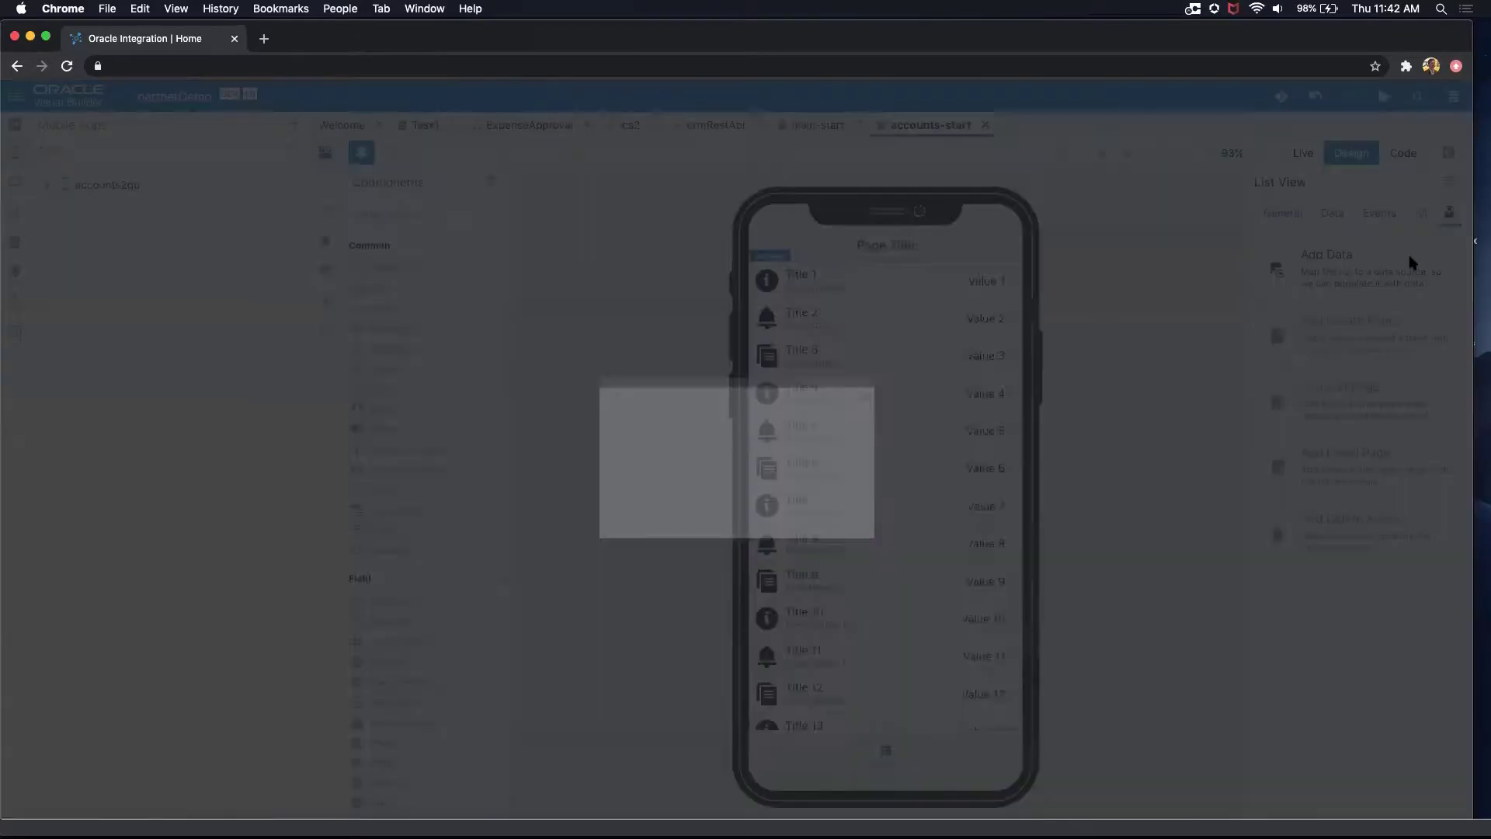
{"action": "left_click", "coordinate": [213, 624]}
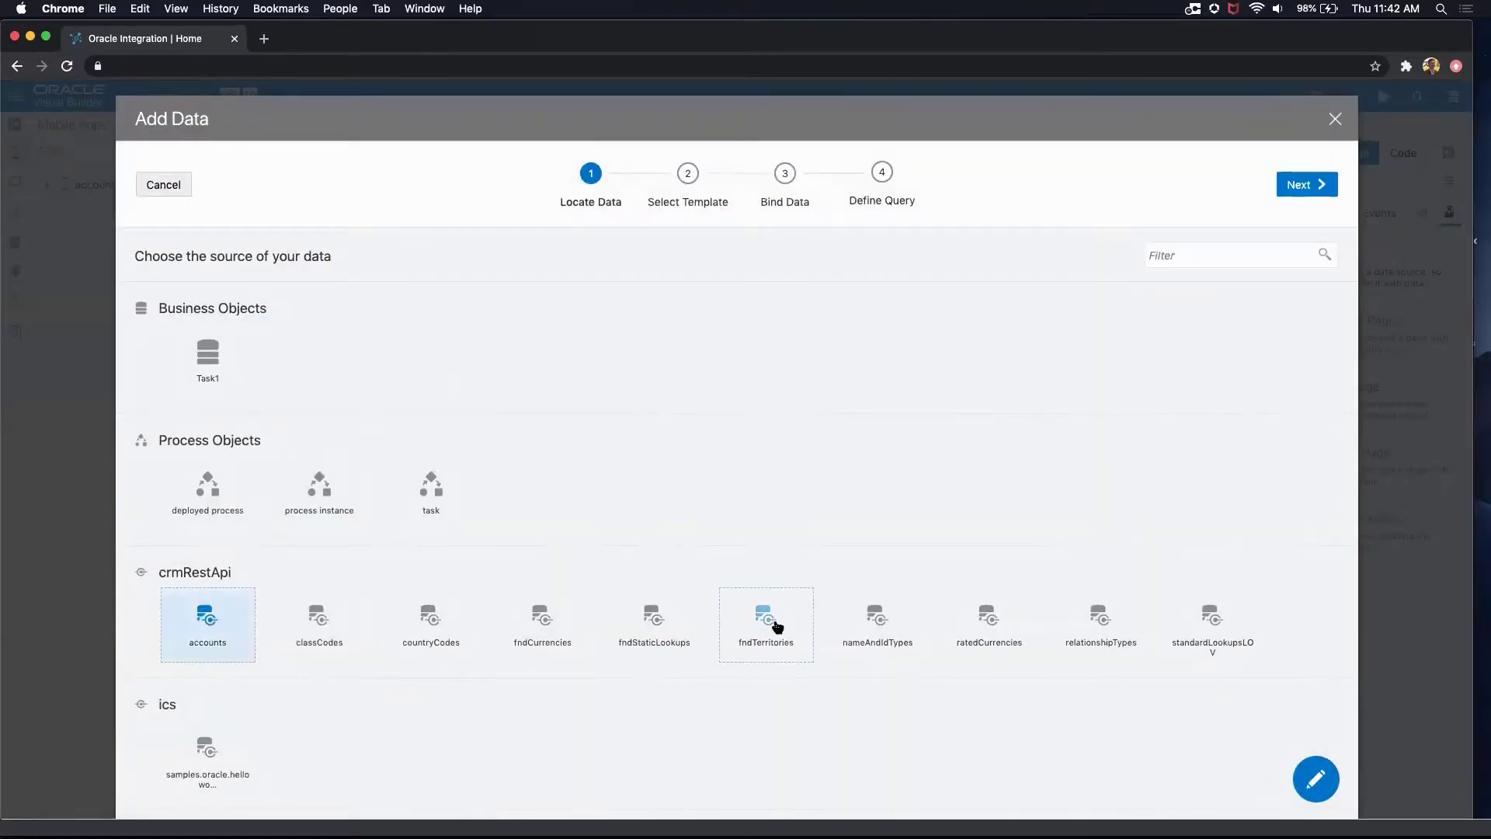
{"action": "left_click", "coordinate": [1323, 185]}
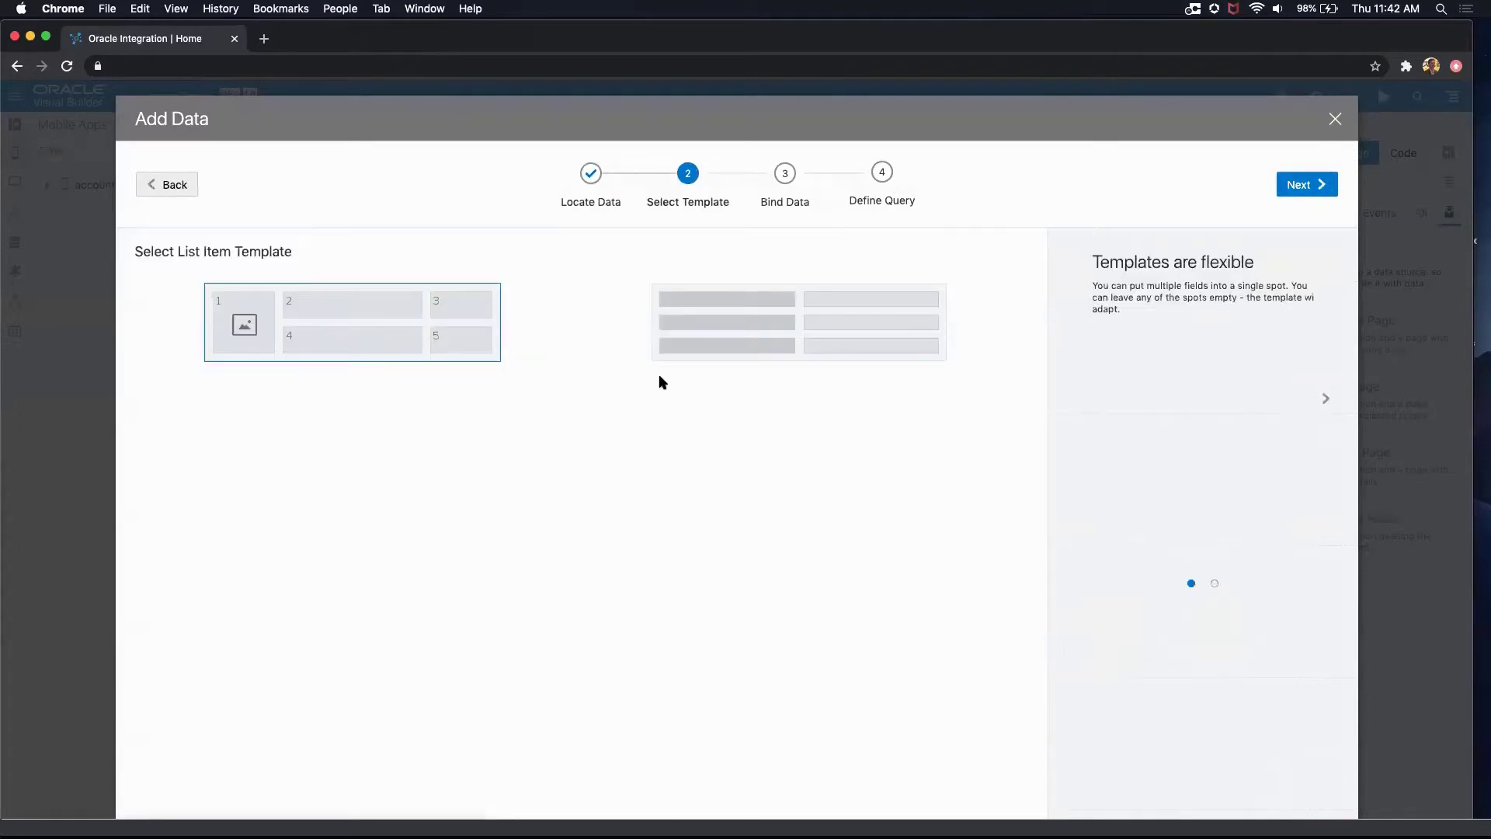
{"action": "left_click", "coordinate": [713, 344]}
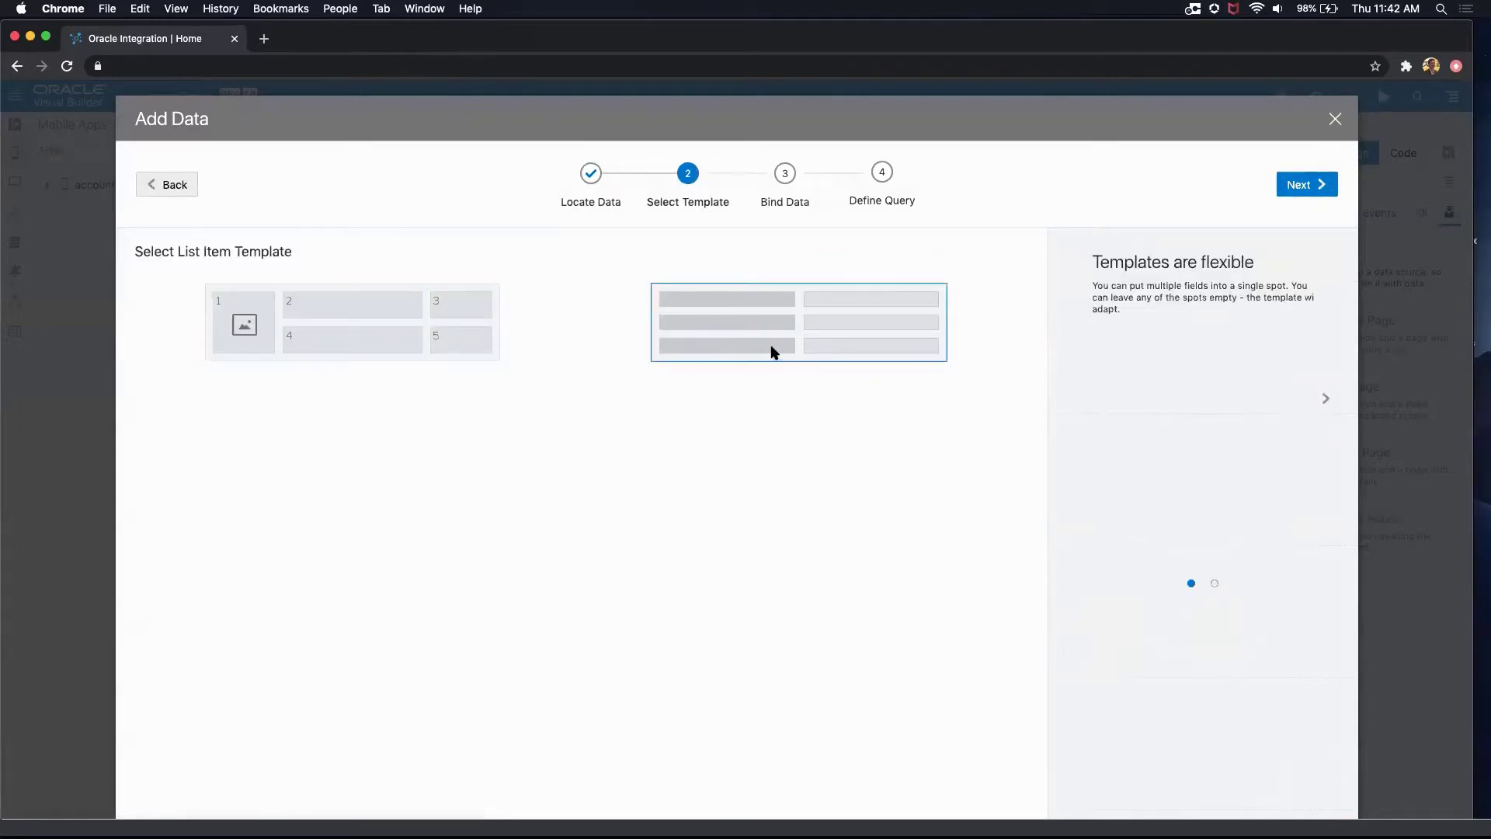
{"action": "left_click", "coordinate": [1289, 186]}
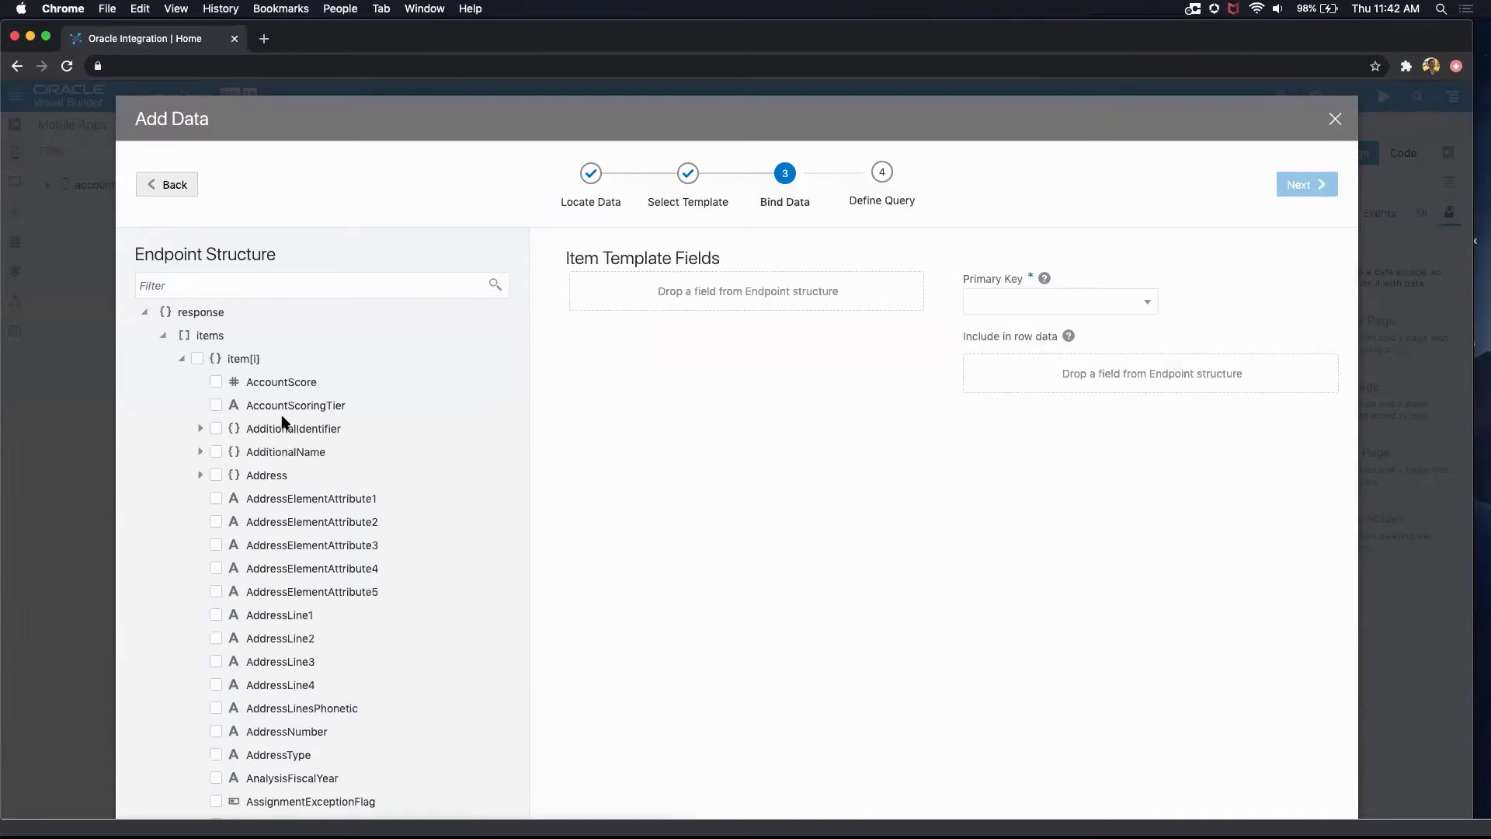
Step: Bind PrimaryContactName and PrimaryContactEmail as the list item fields and finish without a query mapping
{"action": "scroll", "coordinate": [284, 422], "scroll_direction": "down", "scroll_amount": 20}
{"action": "scroll", "coordinate": [287, 419], "scroll_direction": "down", "scroll_amount": 15}
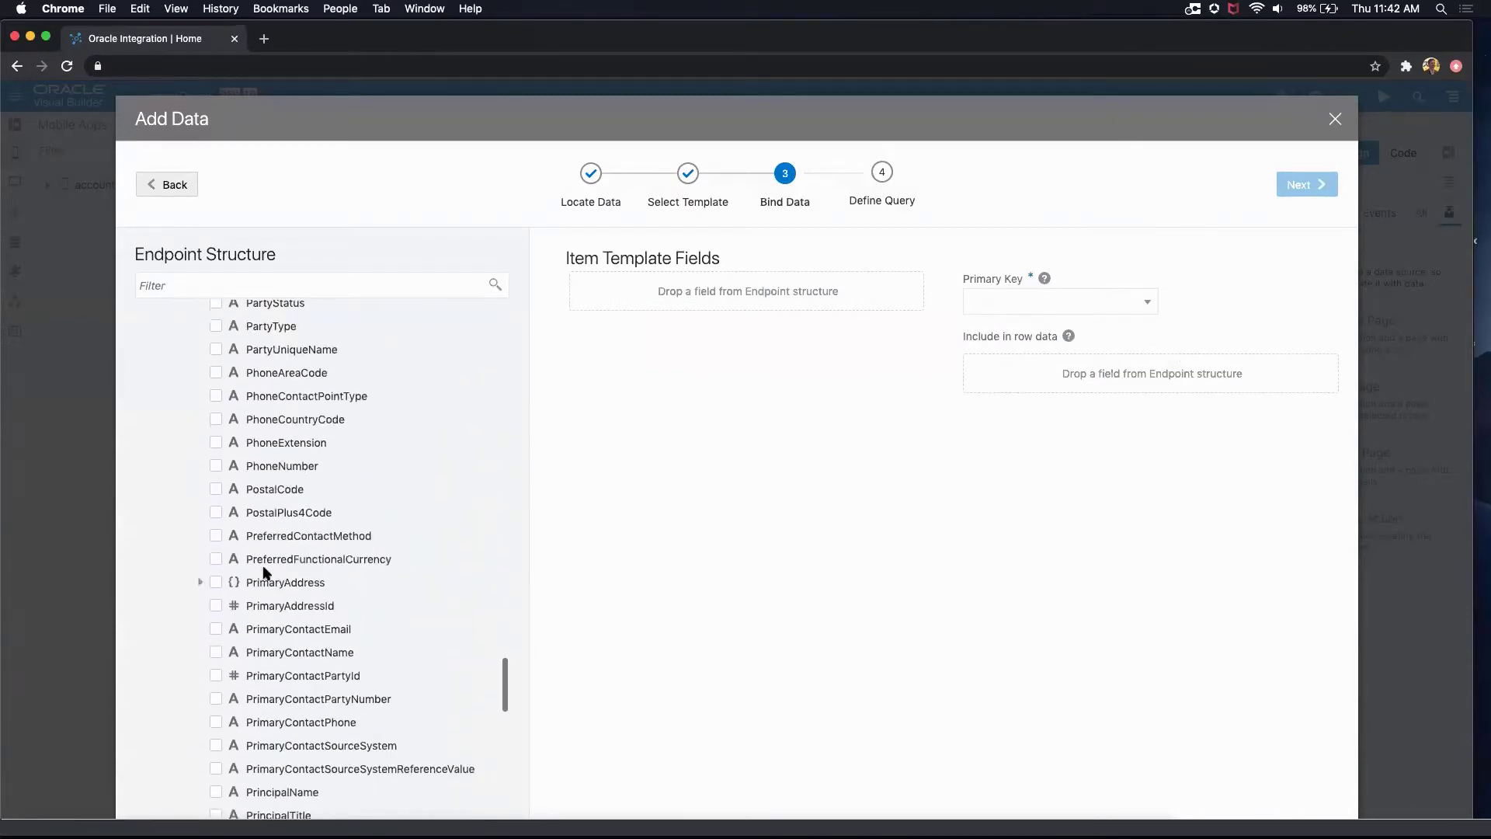
{"action": "left_click", "coordinate": [216, 652]}
{"action": "left_click", "coordinate": [216, 629]}
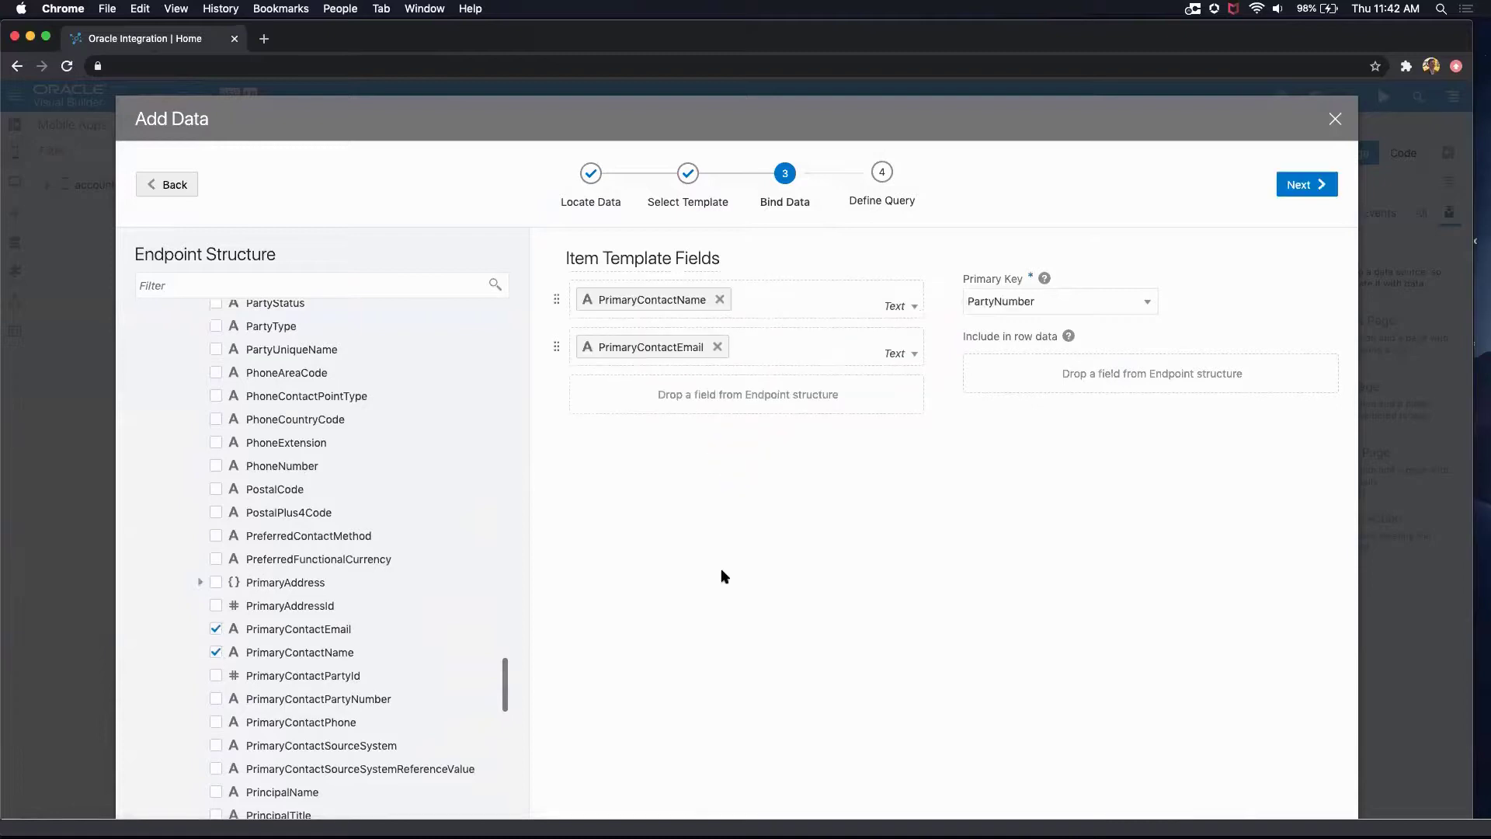
{"action": "left_click", "coordinate": [1308, 192]}
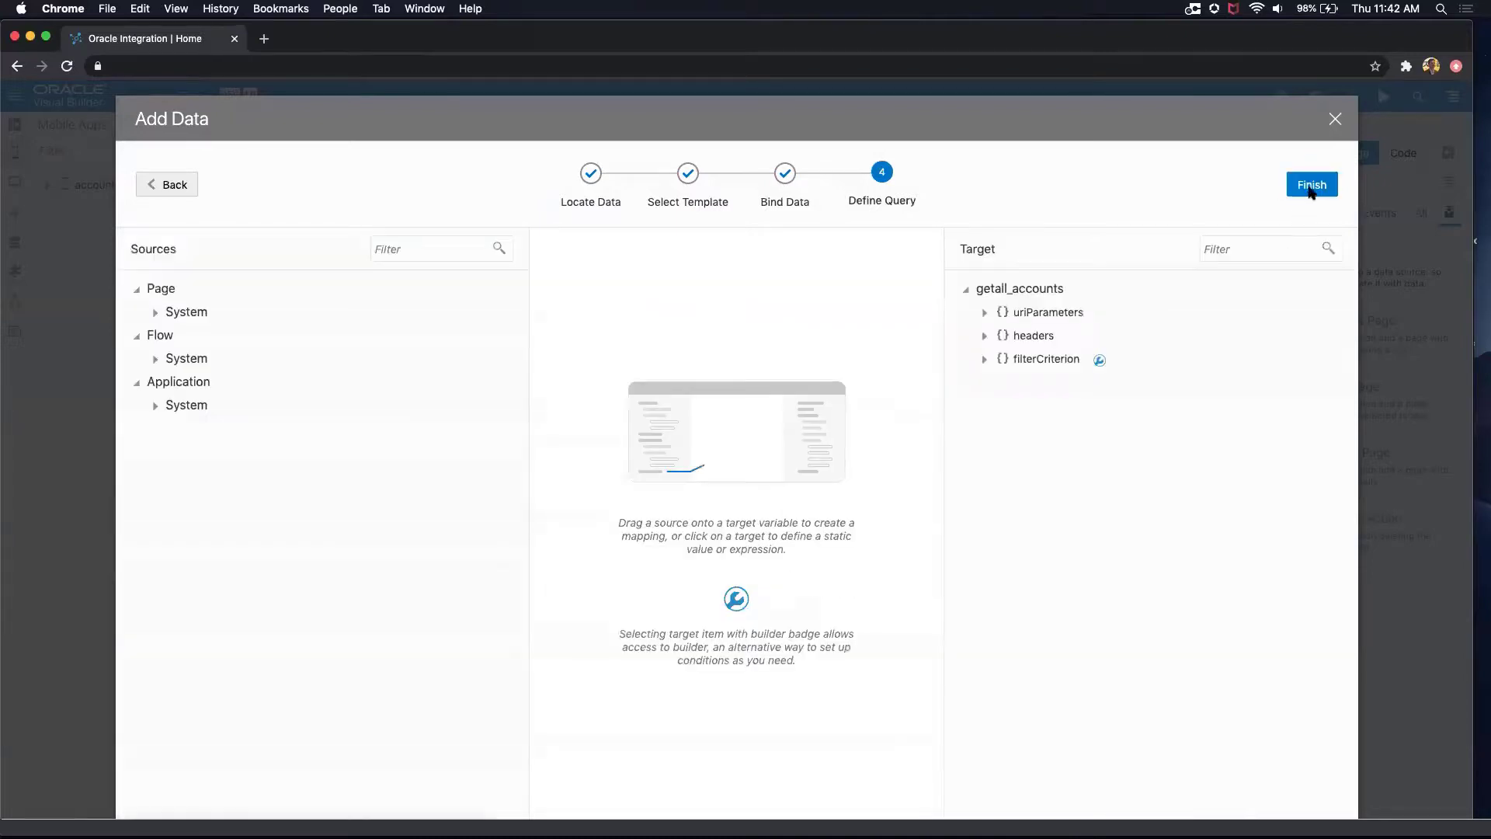
{"action": "left_click", "coordinate": [1314, 185]}
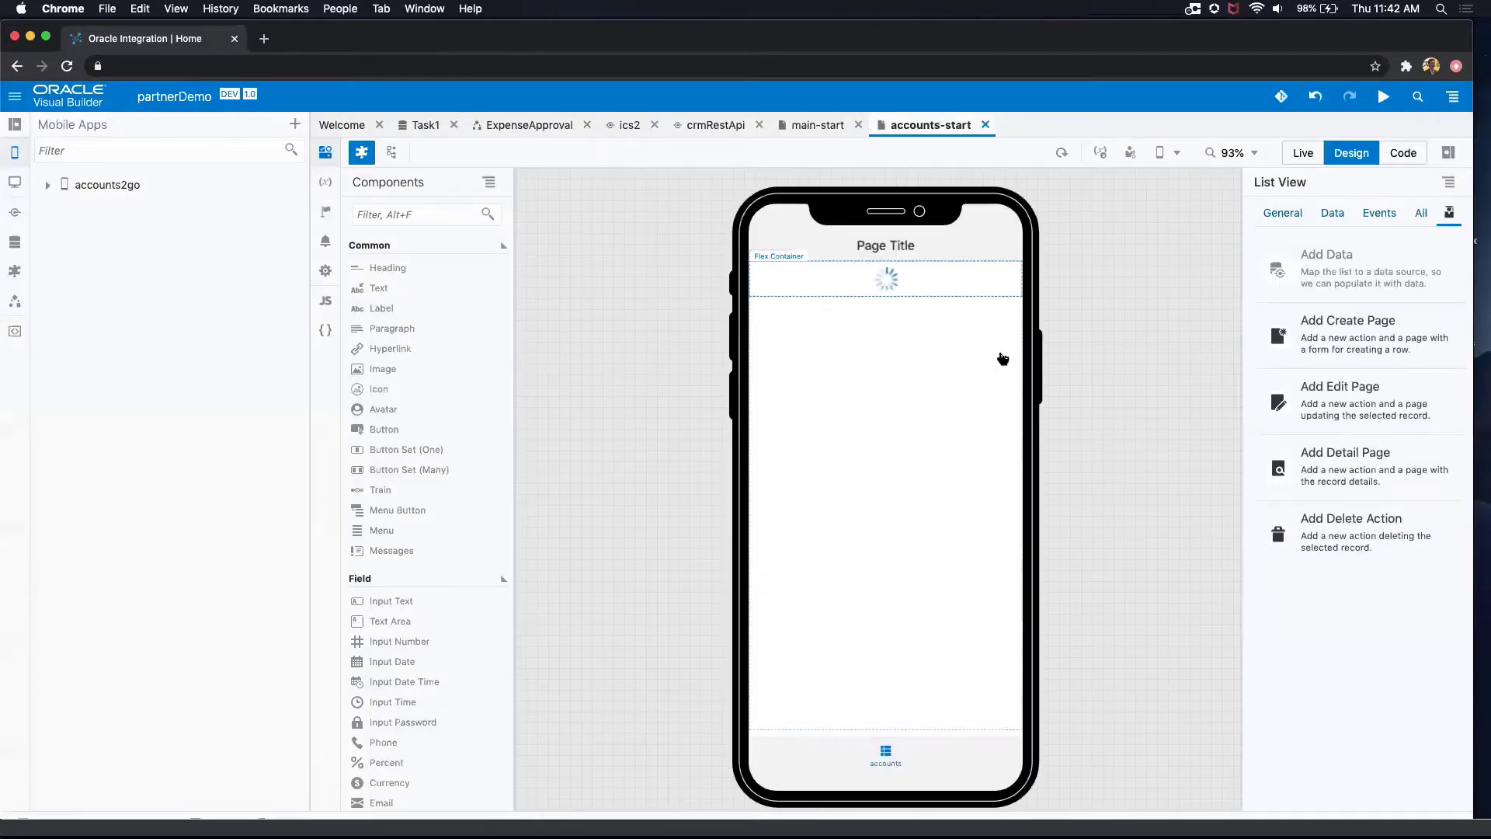
Step: Set the title of the mobile page template to Accounts
{"action": "left_click", "coordinate": [921, 246]}
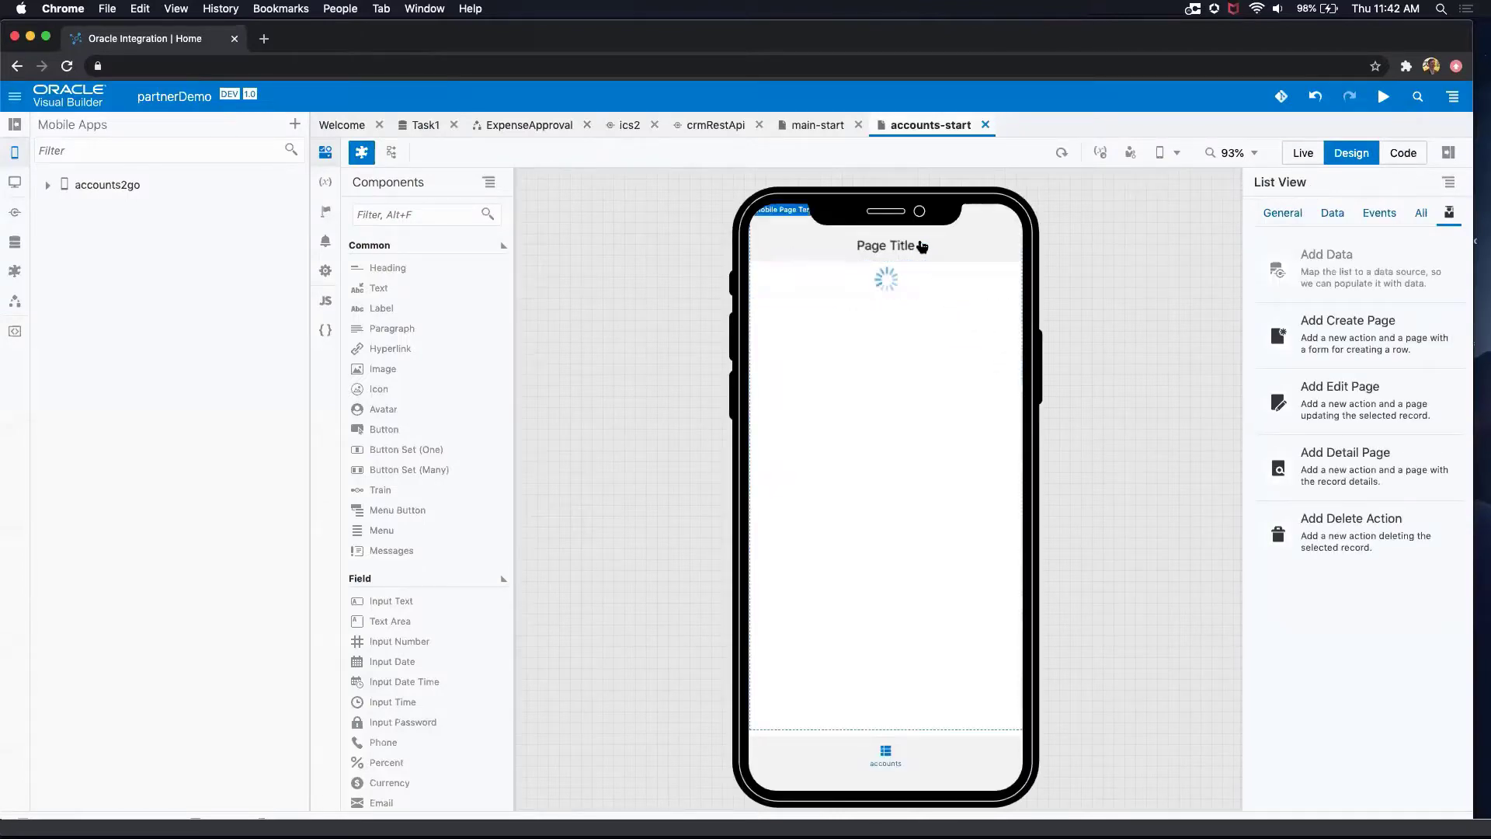
{"action": "triple_click", "coordinate": [1306, 318]}
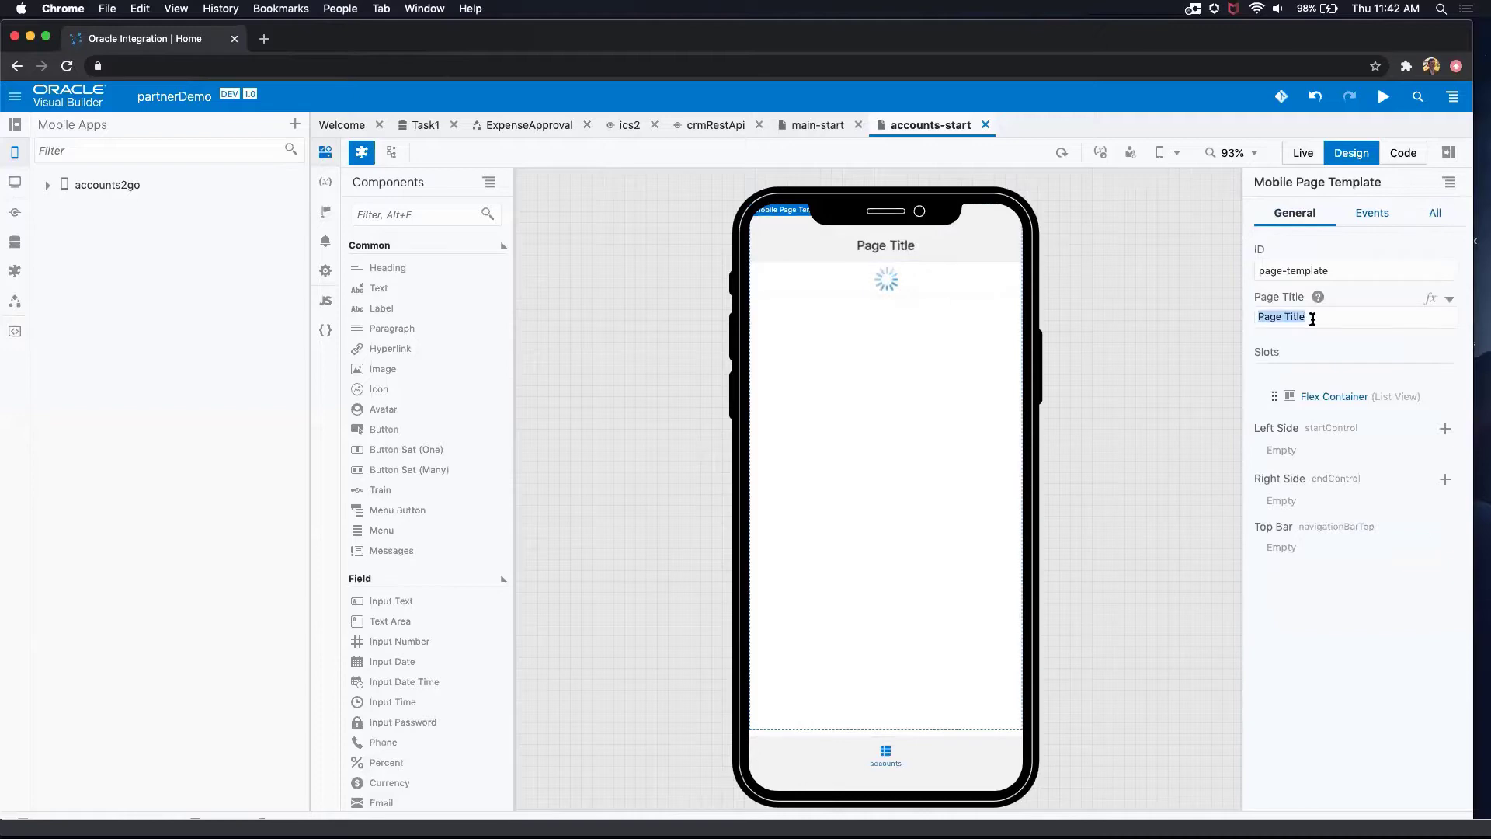
{"action": "key", "text": "BackSpace"}
{"action": "type", "text": "k]]]"}
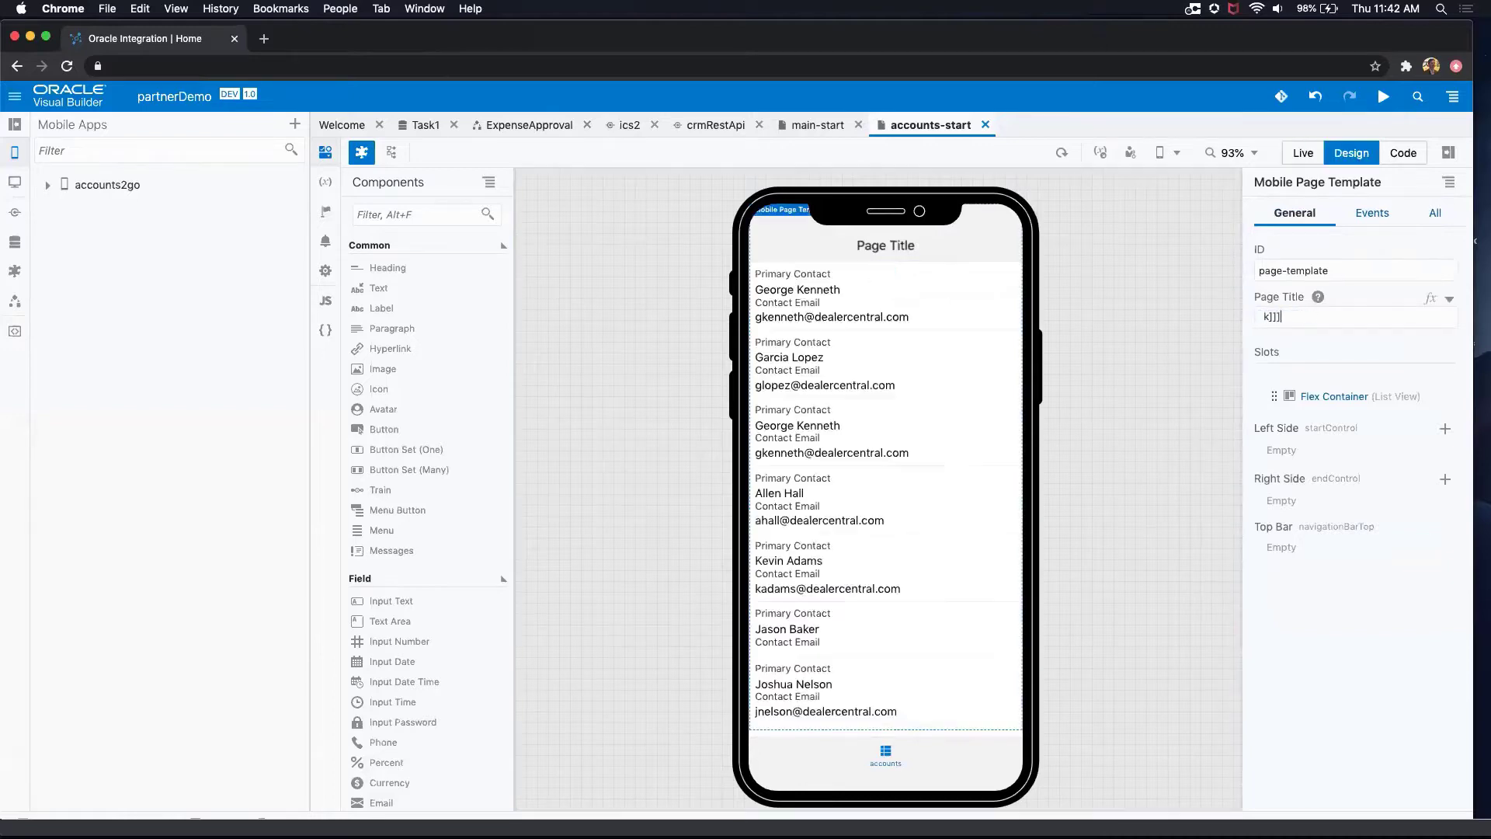
{"action": "key", "text": "BackSpace"}
{"action": "key", "text": "BackSpace"}
{"action": "key", "text": "BackSpace"}
{"action": "key", "text": "BackSpace"}
{"action": "type", "text": "Z"}
{"action": "key", "text": "BackSpace"}
{"action": "key", "text": "BackSpace"}
{"action": "type", "text": "Accounts"}
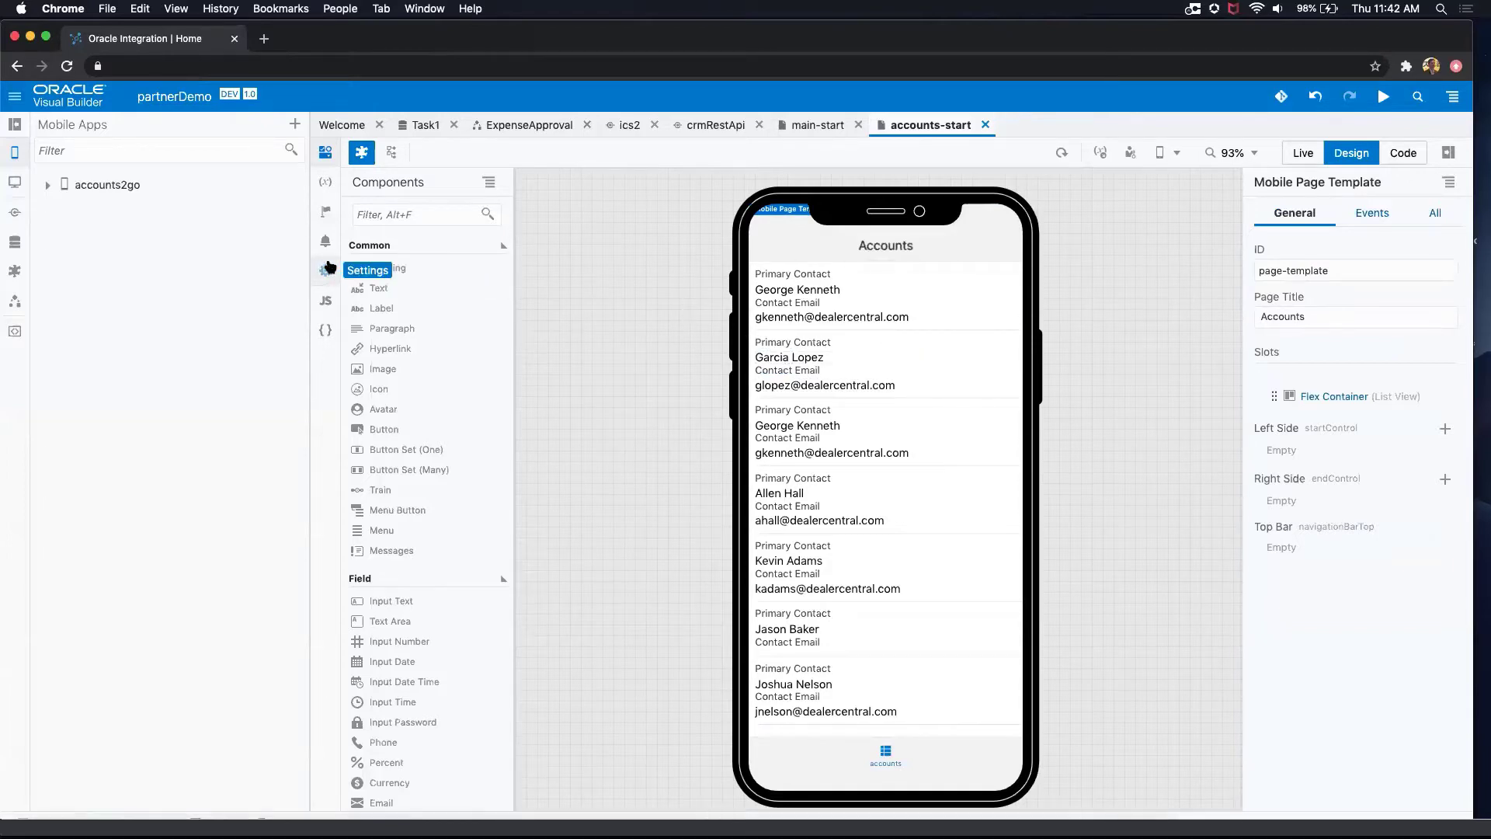
Step: Review the iOS options for a new build configuration in the accounts2go application settings, and close them without saving
{"action": "left_click", "coordinate": [118, 189]}
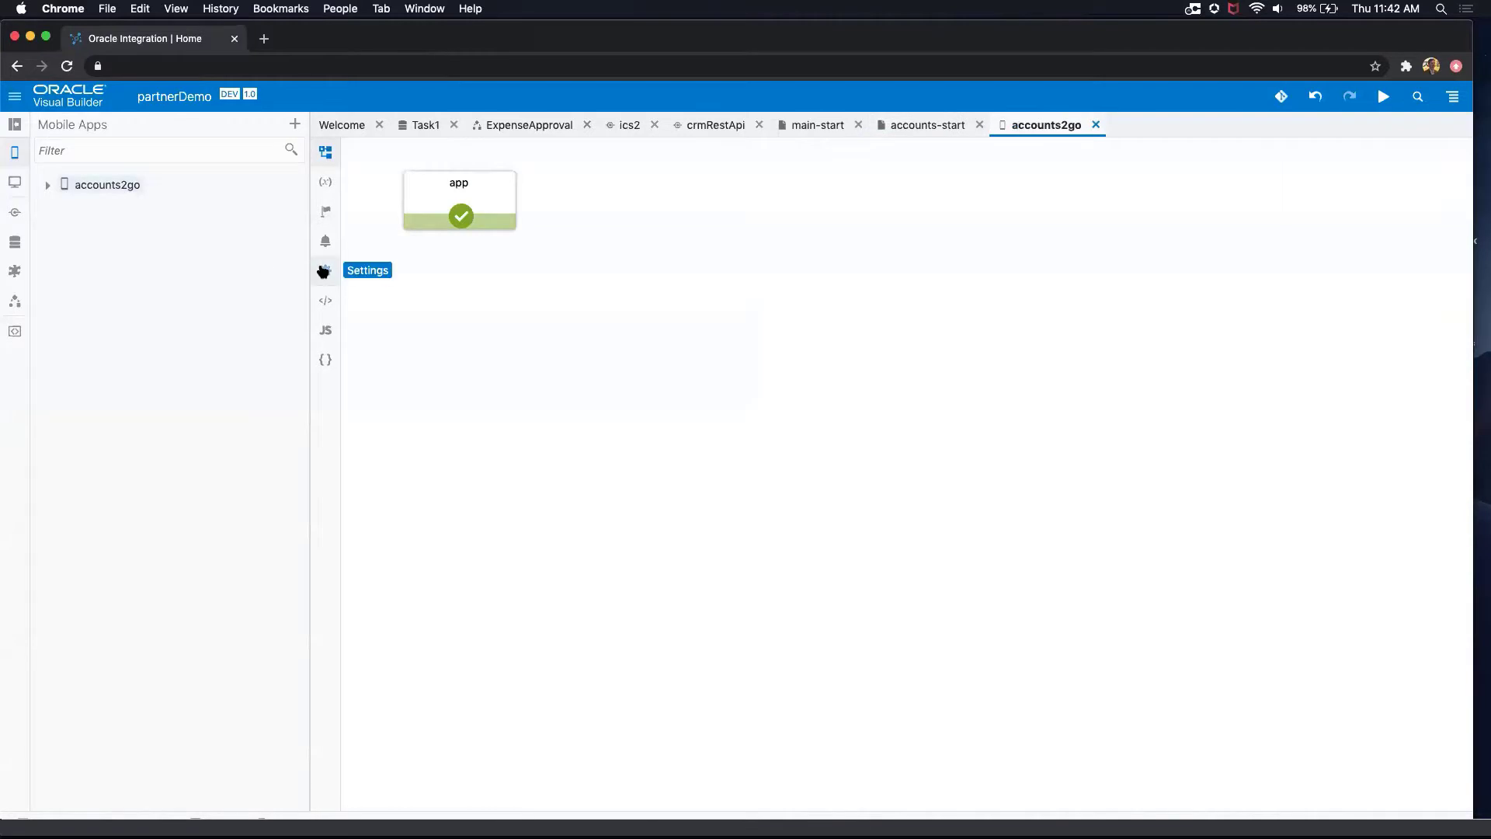
{"action": "left_click", "coordinate": [326, 270]}
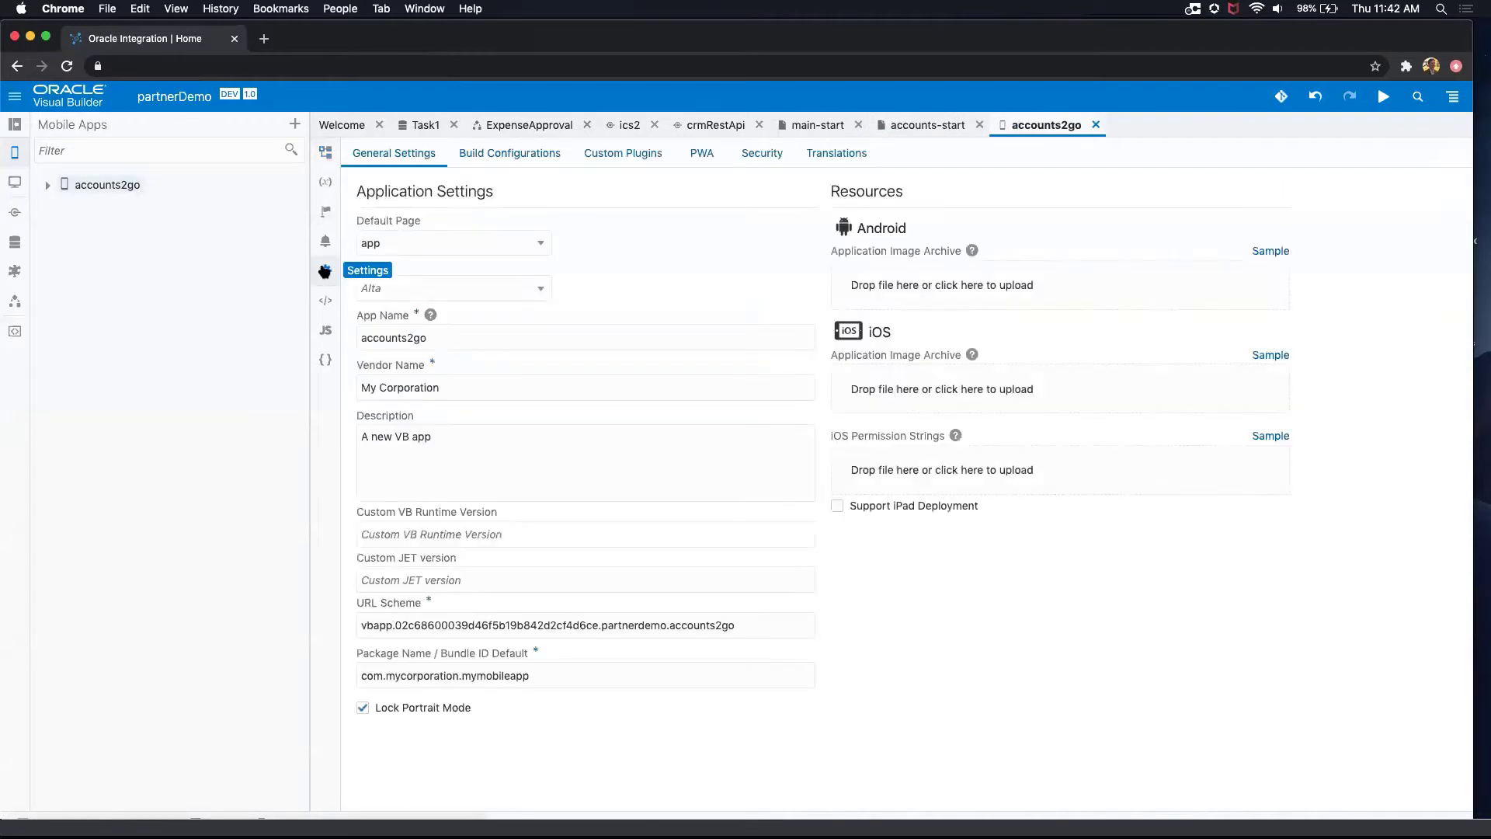
{"action": "left_click", "coordinate": [532, 155]}
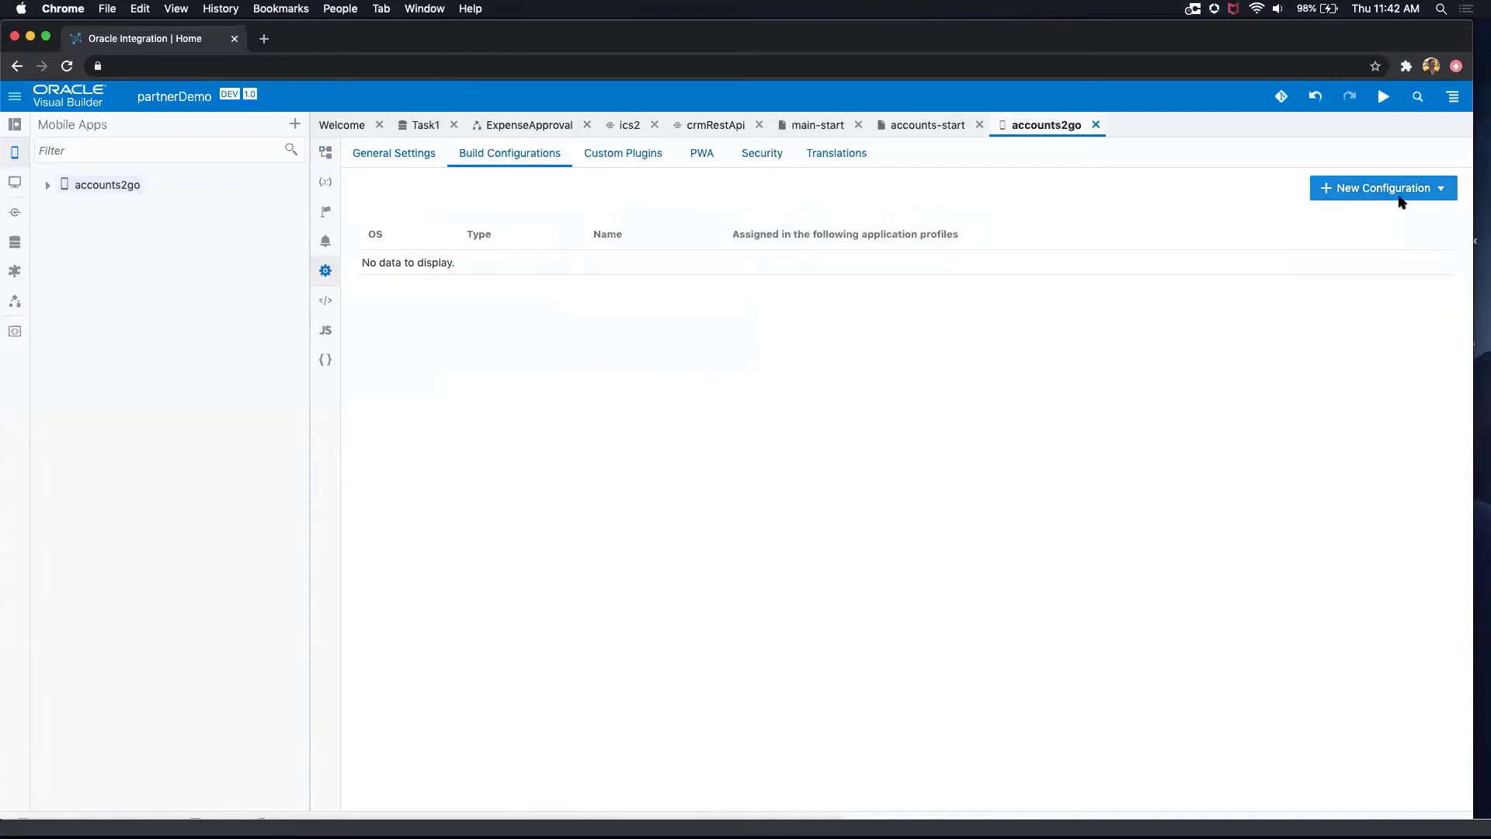
{"action": "left_click", "coordinate": [1402, 188]}
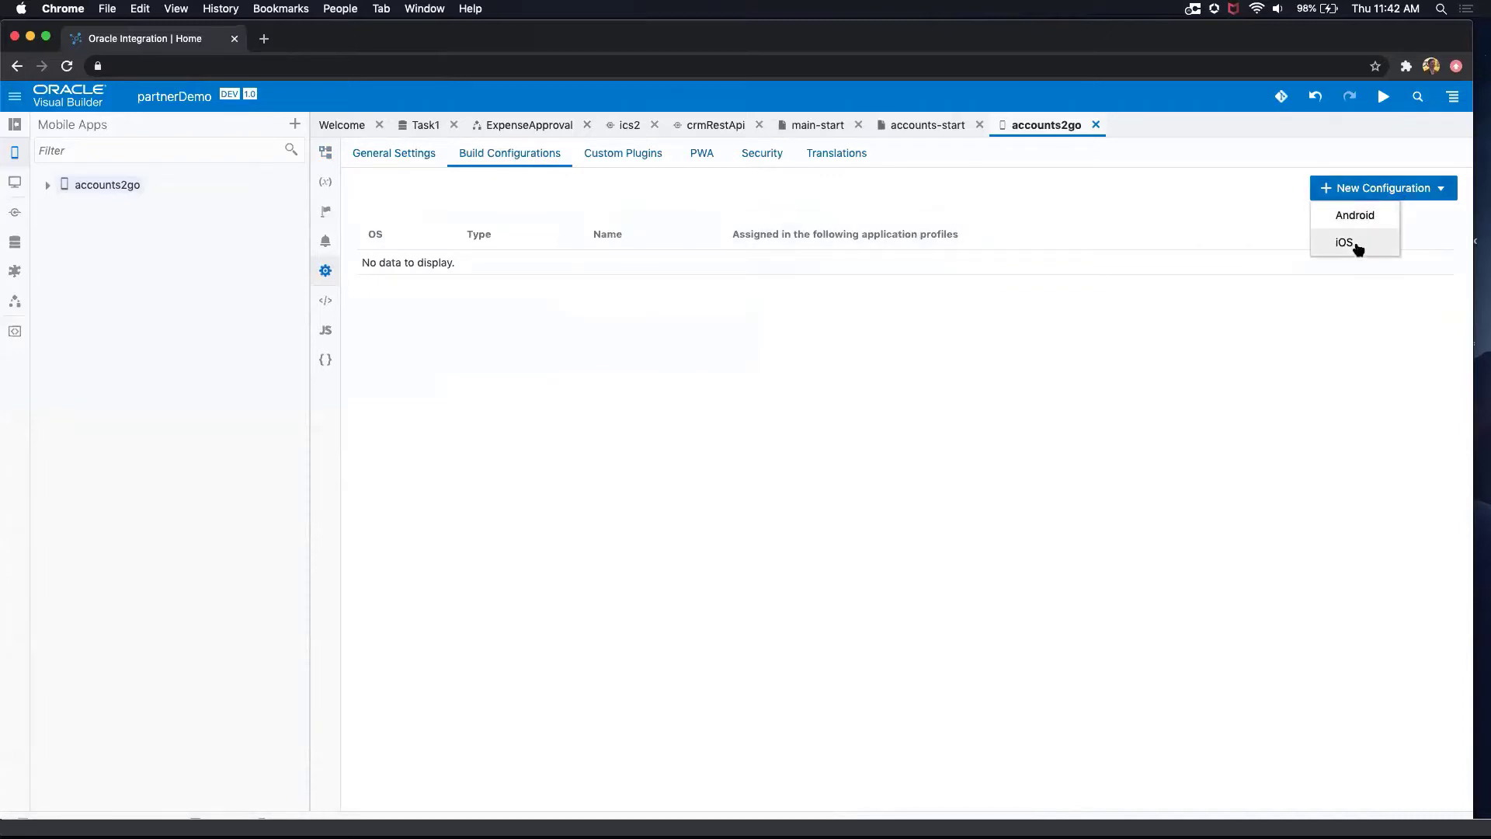
{"action": "left_click", "coordinate": [1349, 241]}
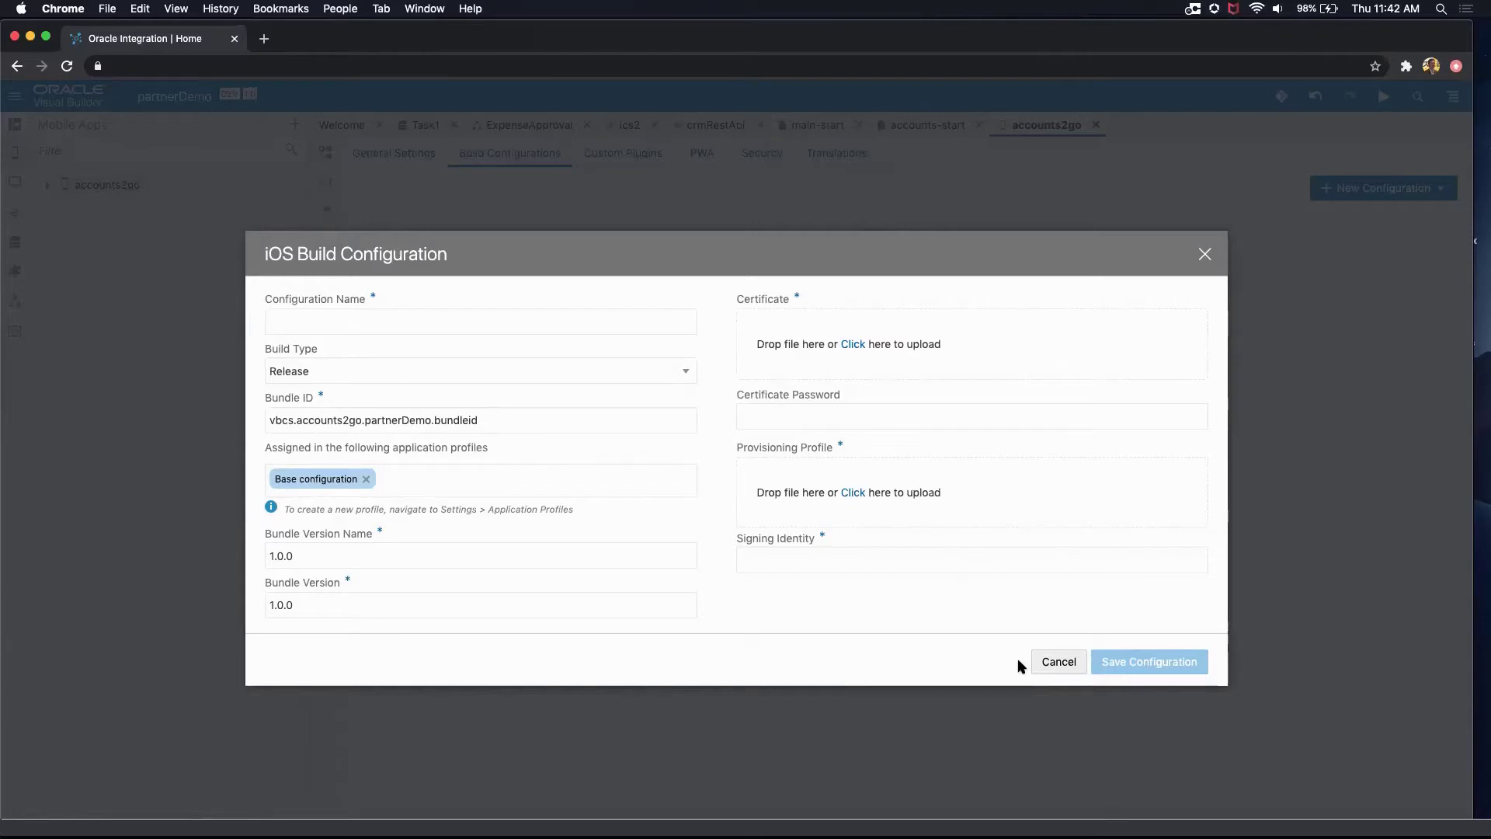
{"action": "left_click", "coordinate": [1057, 662]}
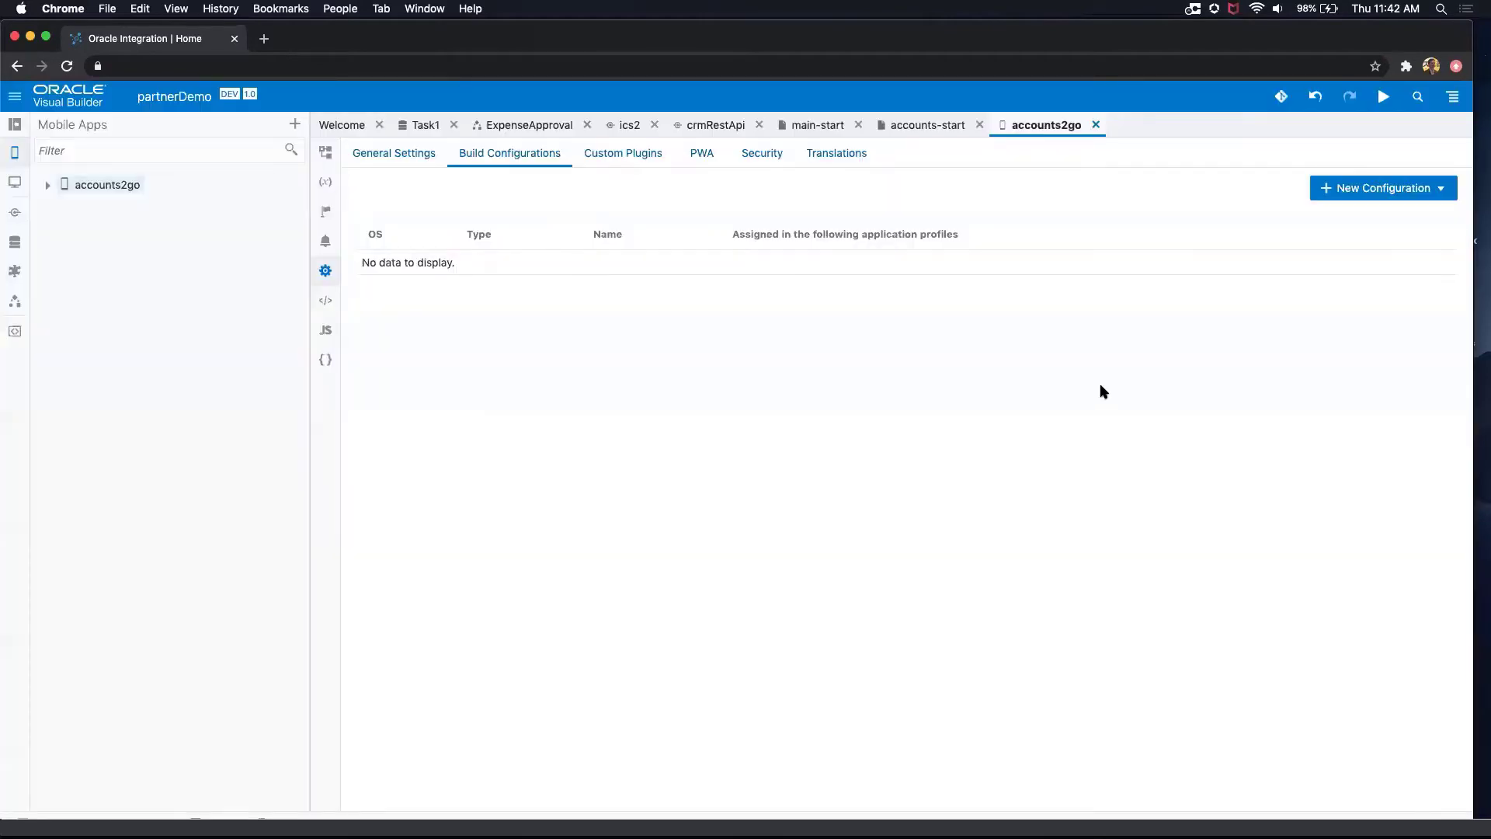
Step: Review the custom plugin instructions and enable Progressive Web App (PWA) support for accounts2go
{"action": "left_click", "coordinate": [695, 153]}
{"action": "left_click", "coordinate": [625, 151]}
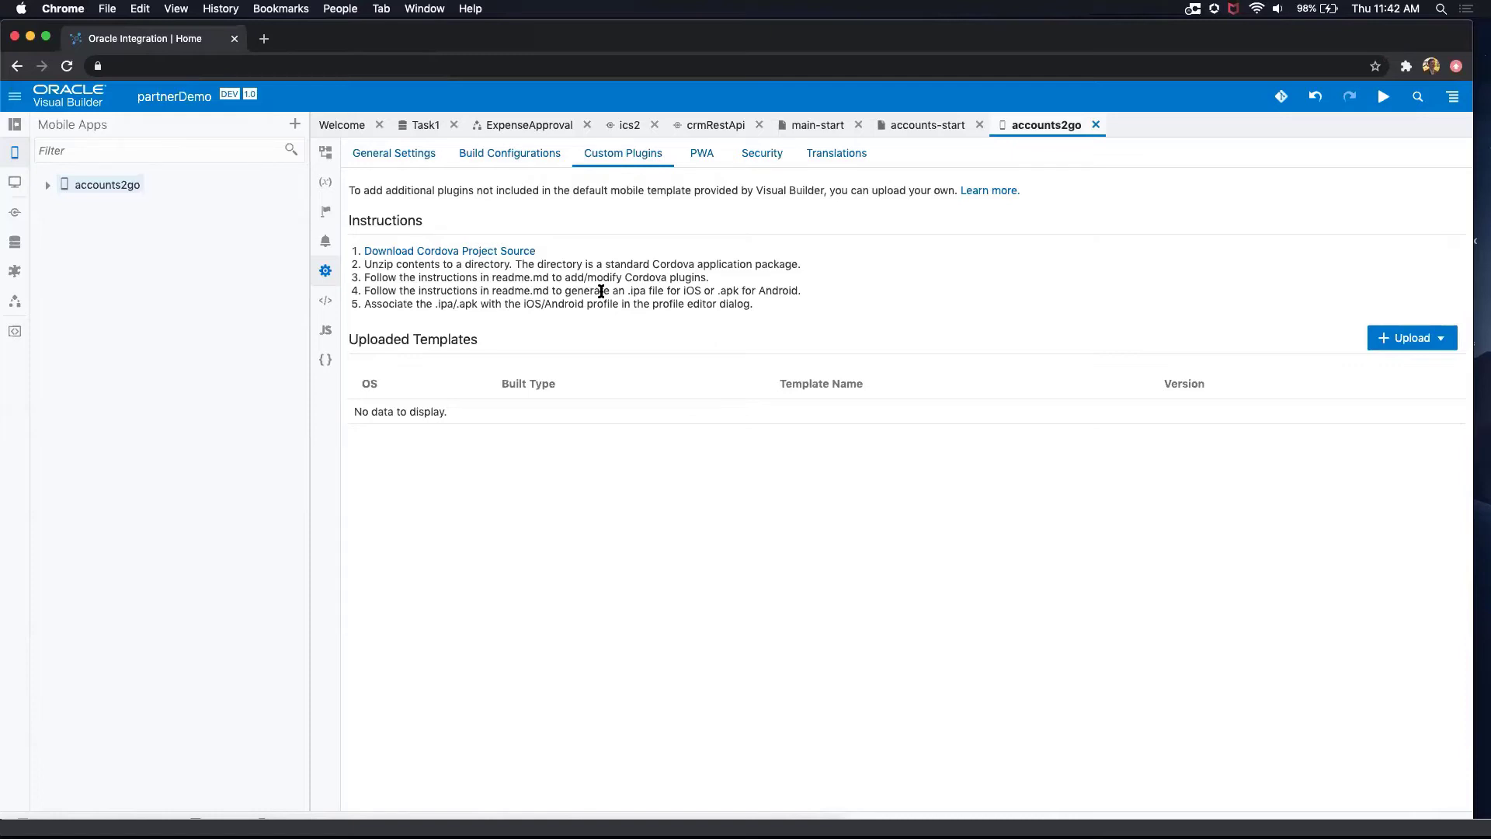
{"action": "left_click", "coordinate": [703, 154]}
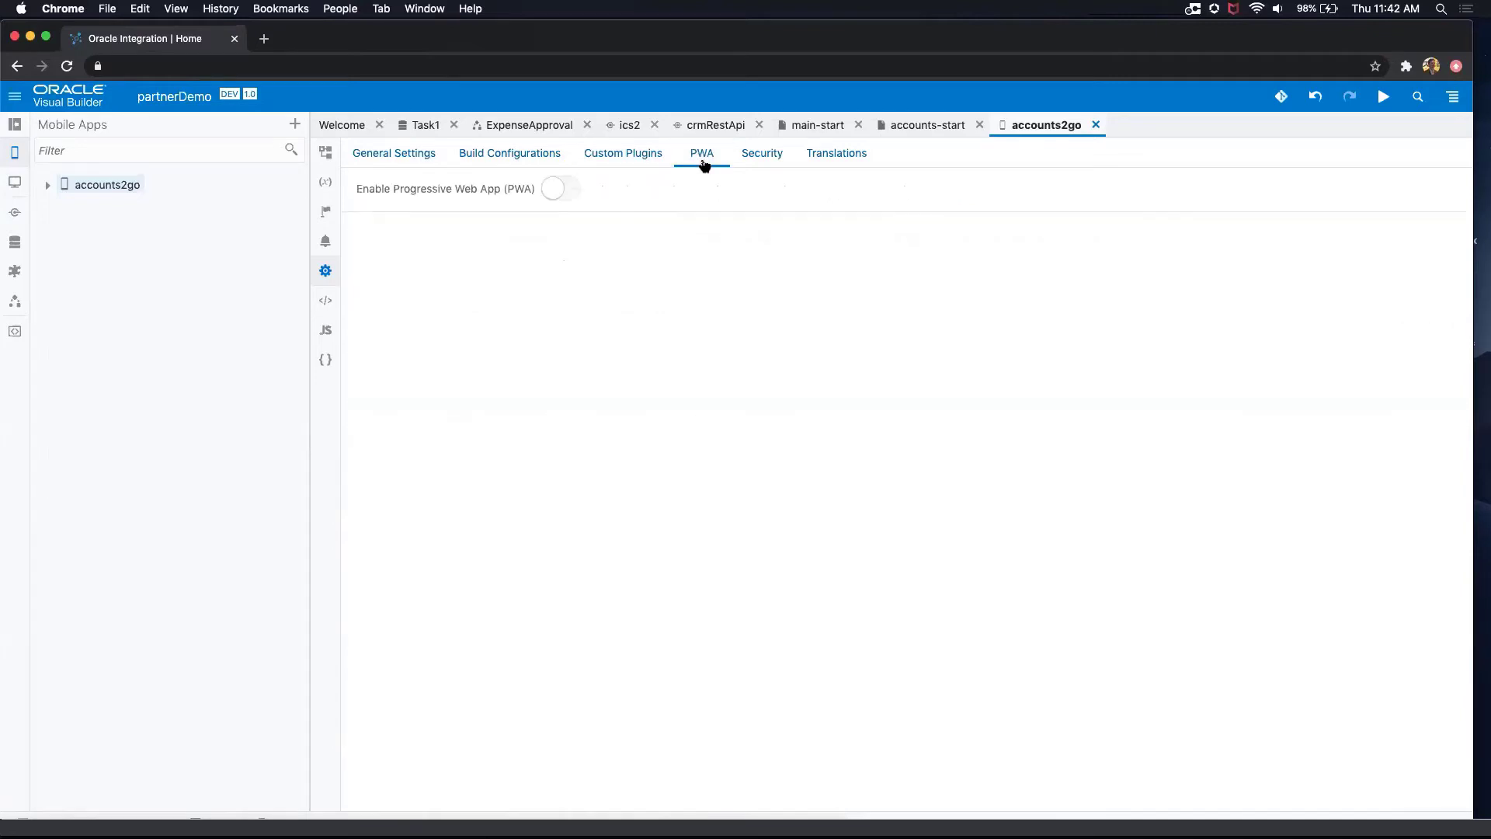
{"action": "left_click", "coordinate": [577, 193]}
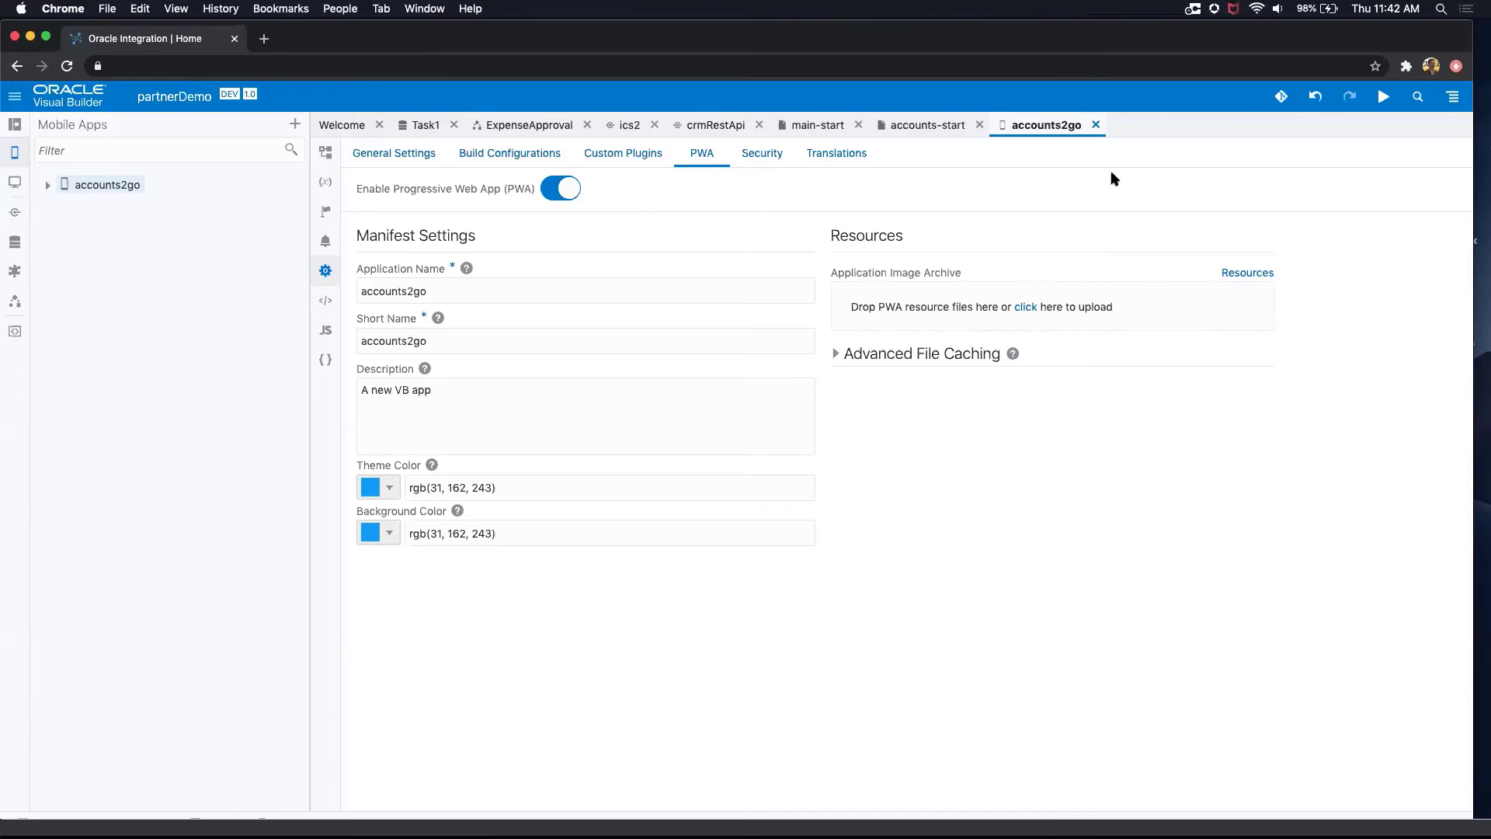
Step: Run accounts2go in preview and build it, staging the application populated with Development data
{"action": "left_click", "coordinate": [1383, 96]}
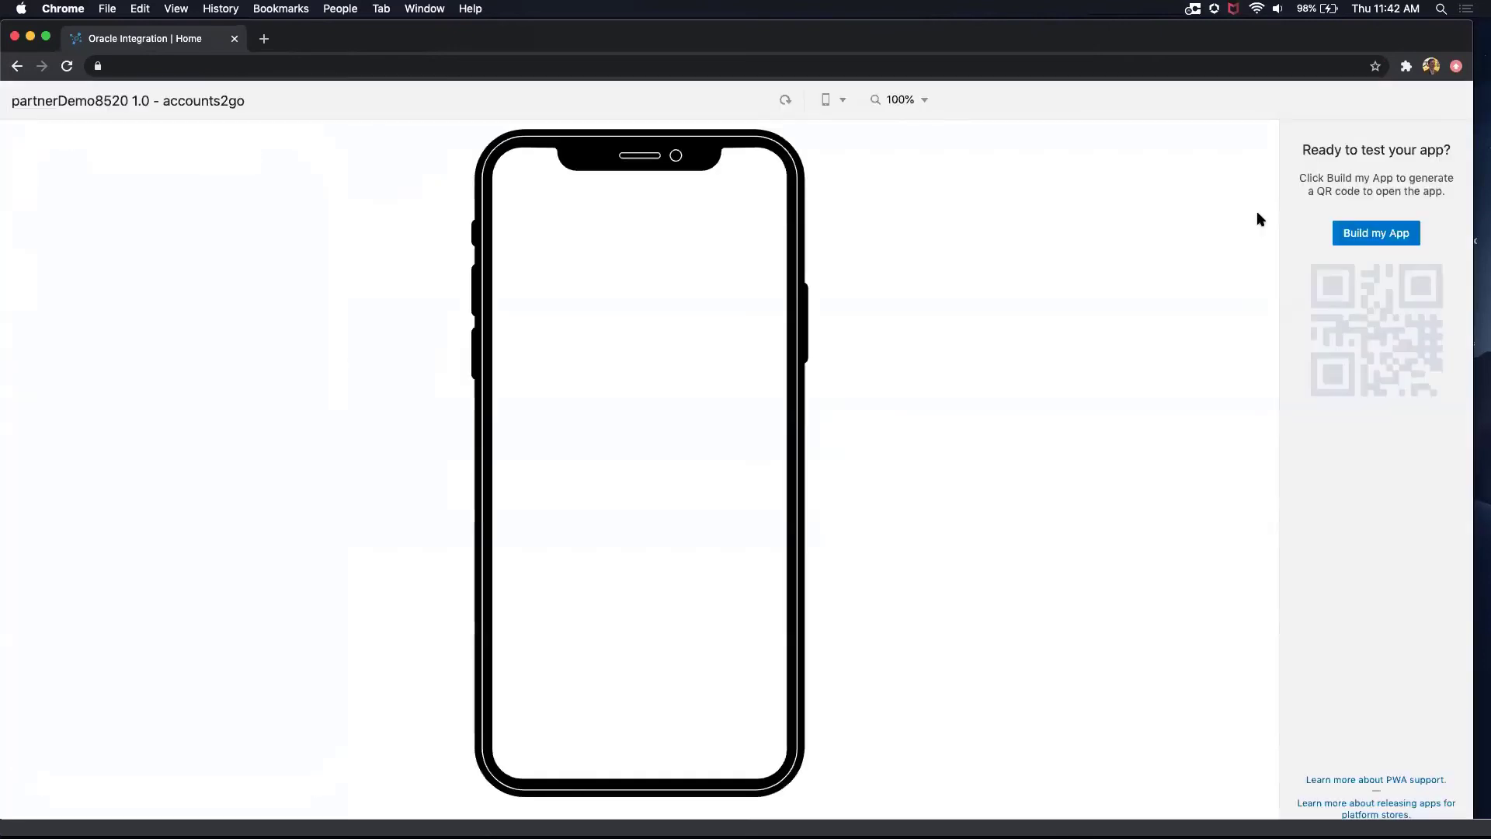
{"action": "left_click", "coordinate": [1358, 235]}
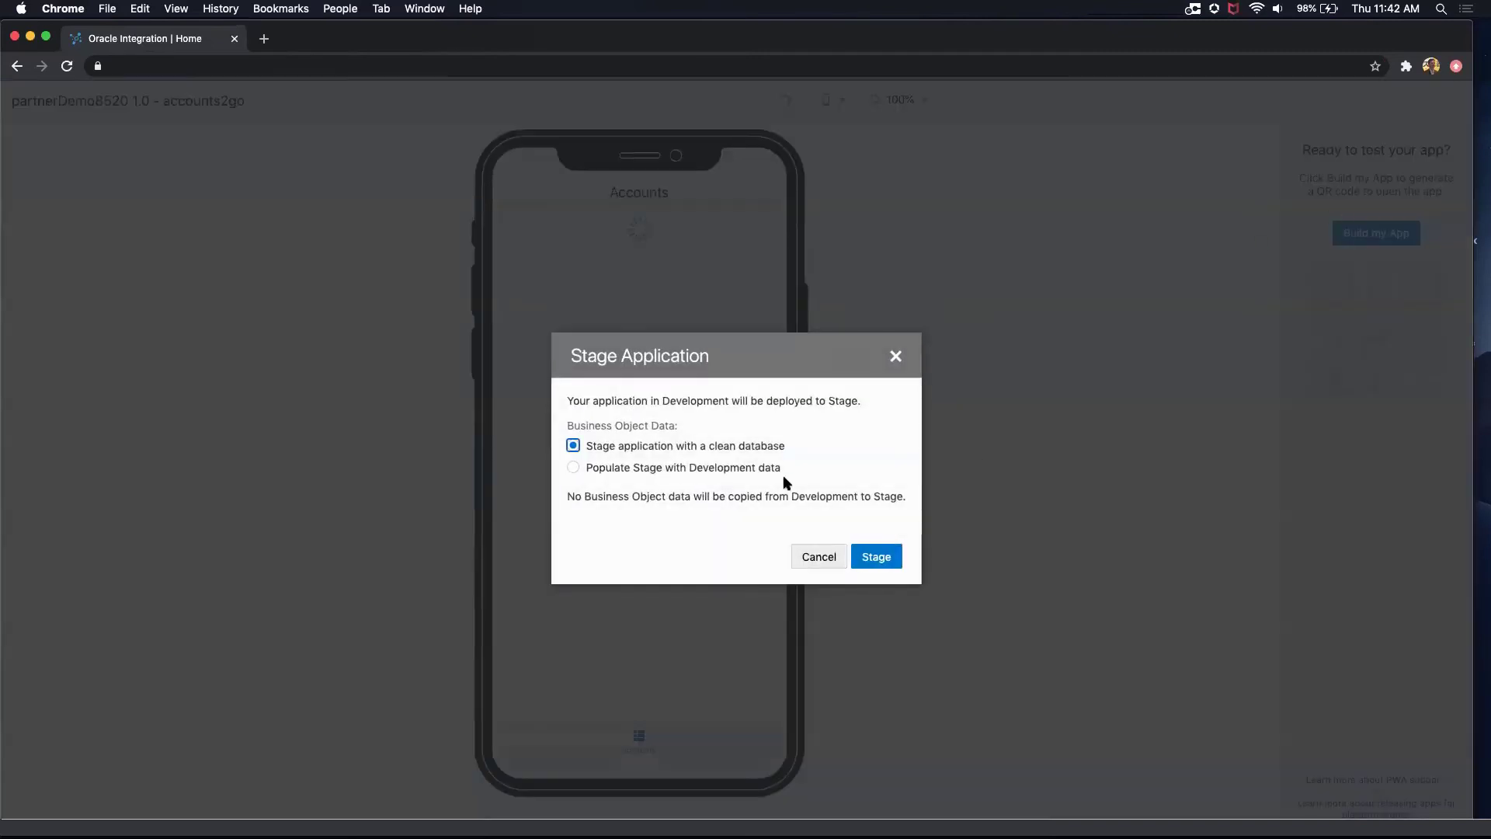
{"action": "left_click", "coordinate": [762, 469]}
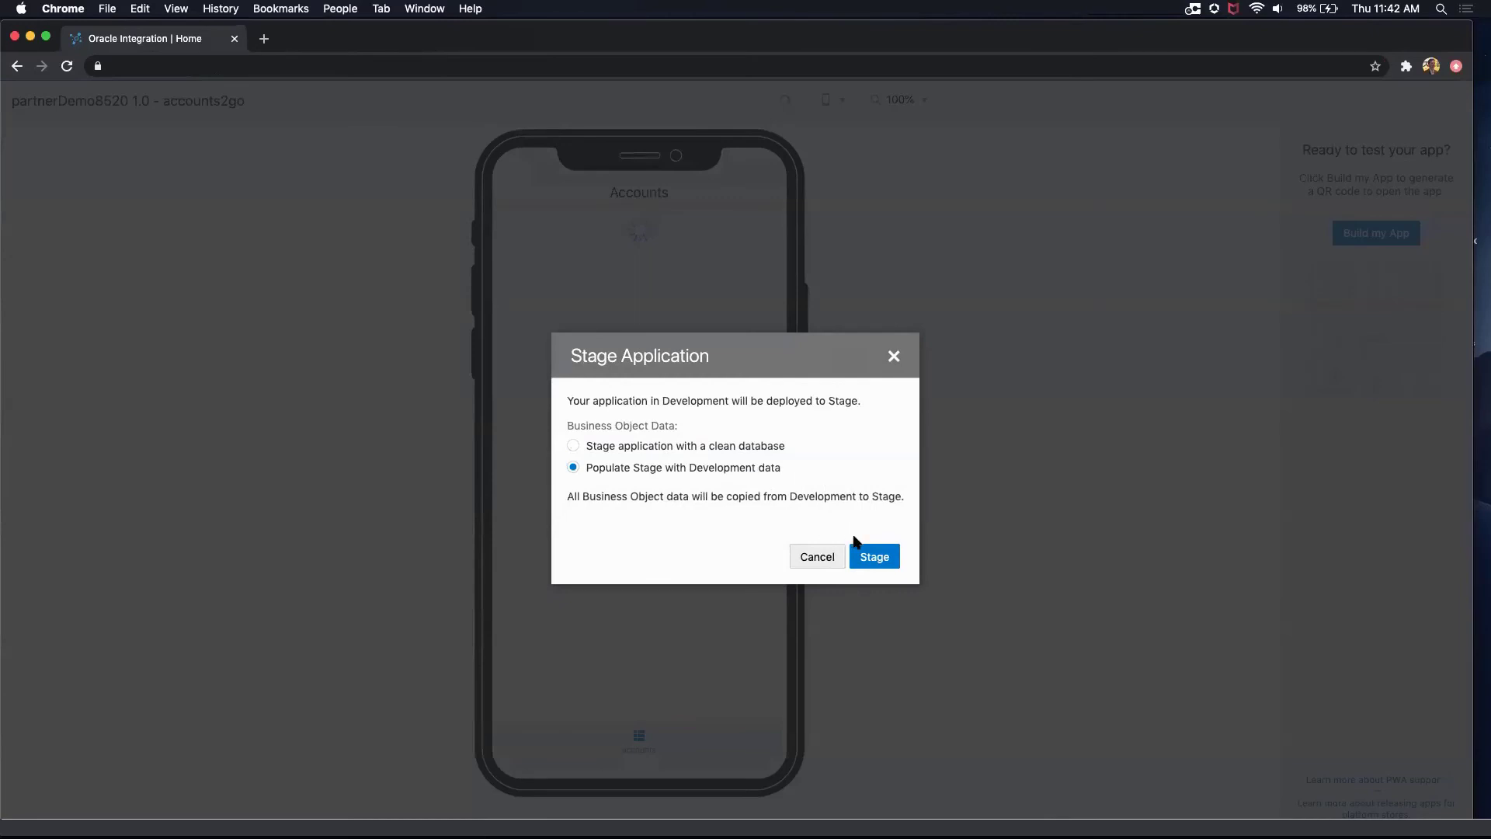
{"action": "left_click", "coordinate": [882, 559]}
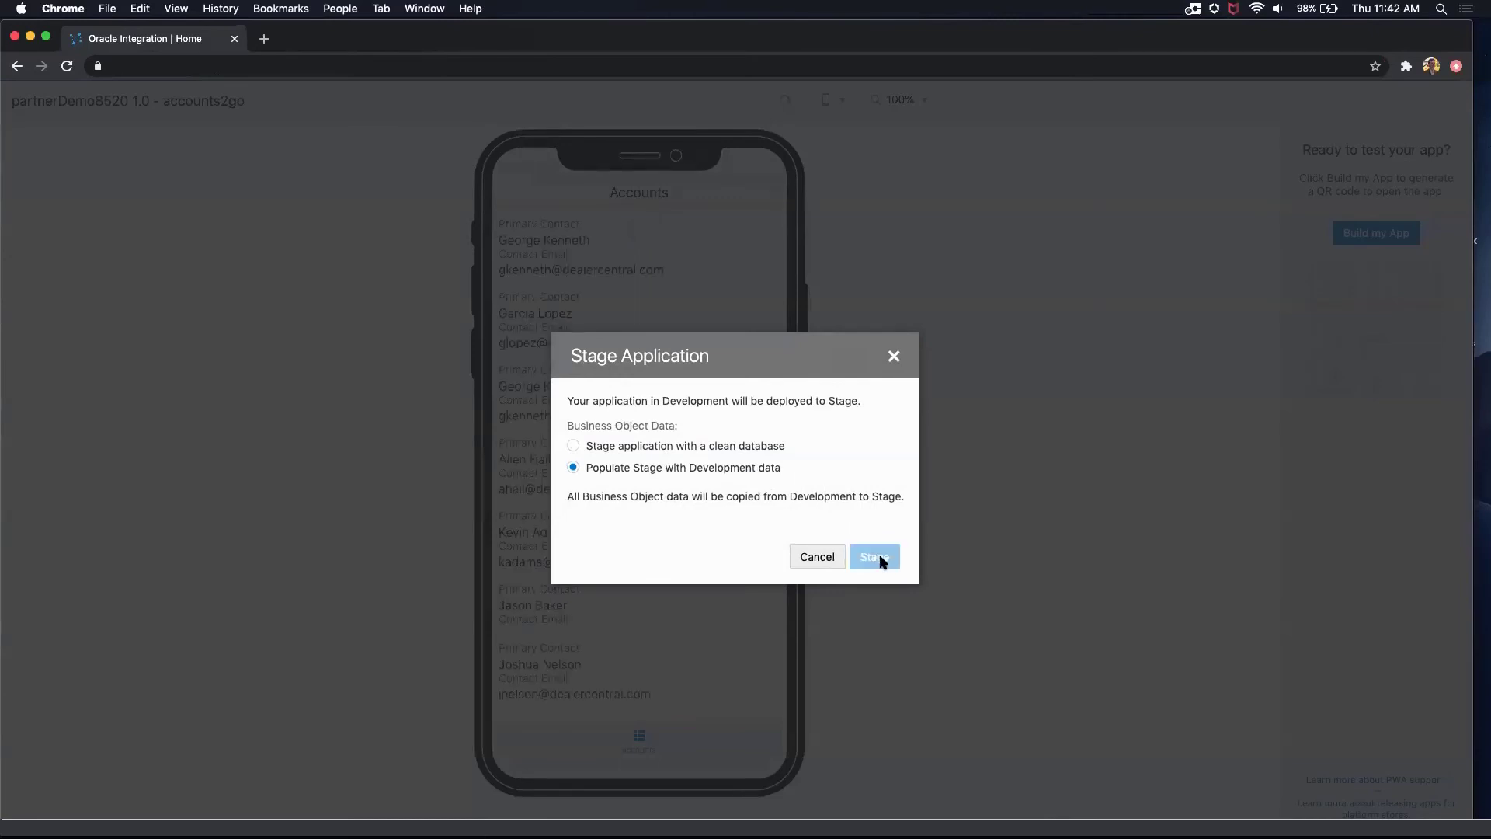